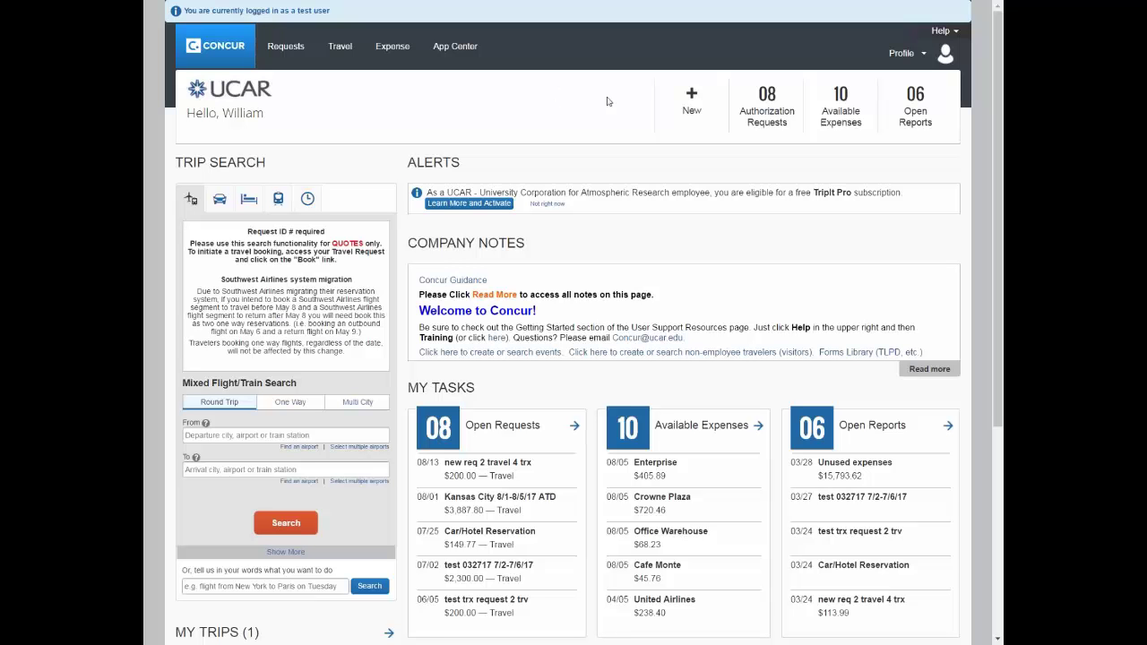
Go to Profile Settings from the Profile menu in the top bar
click(891, 56)
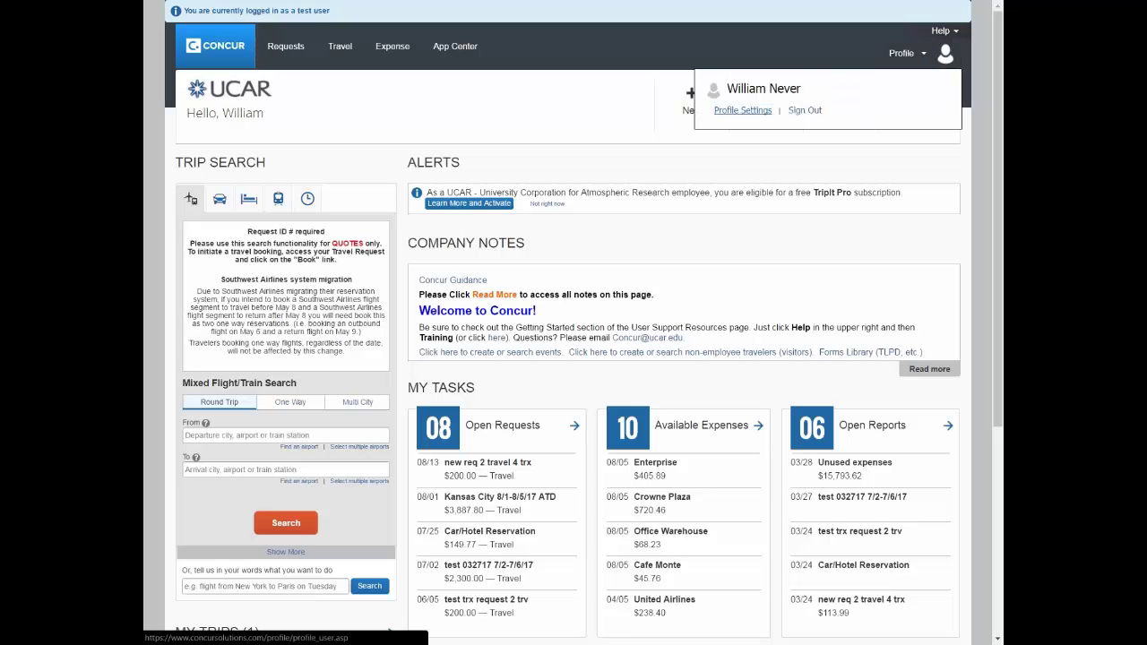
click(723, 111)
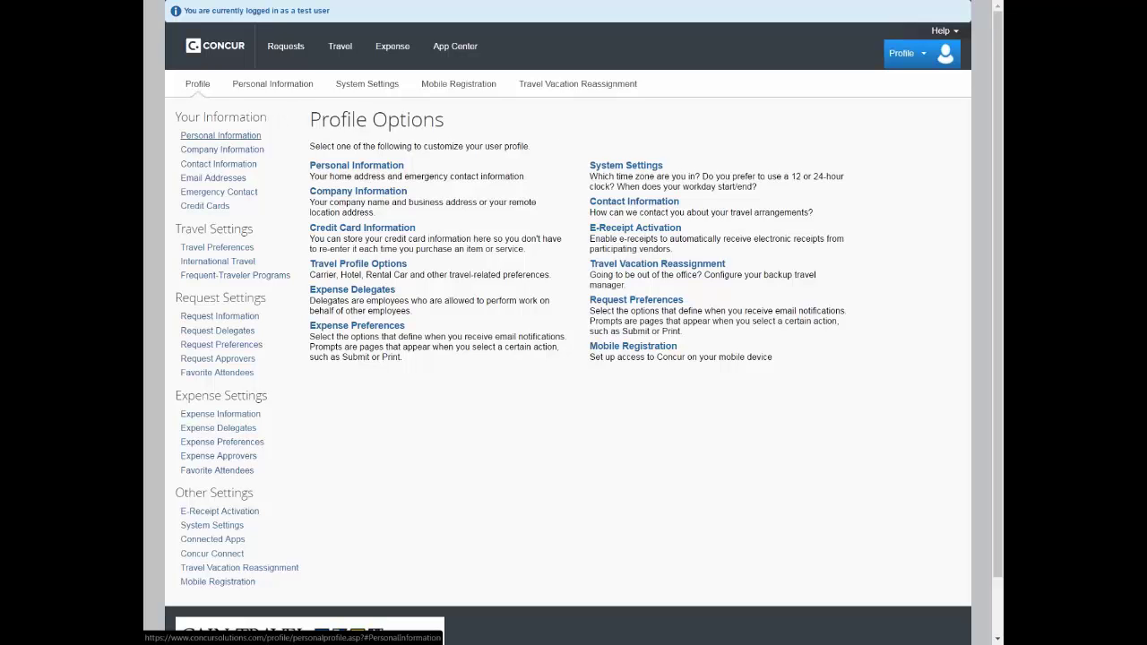
Open the Personal Information page from Profile Options
click(220, 135)
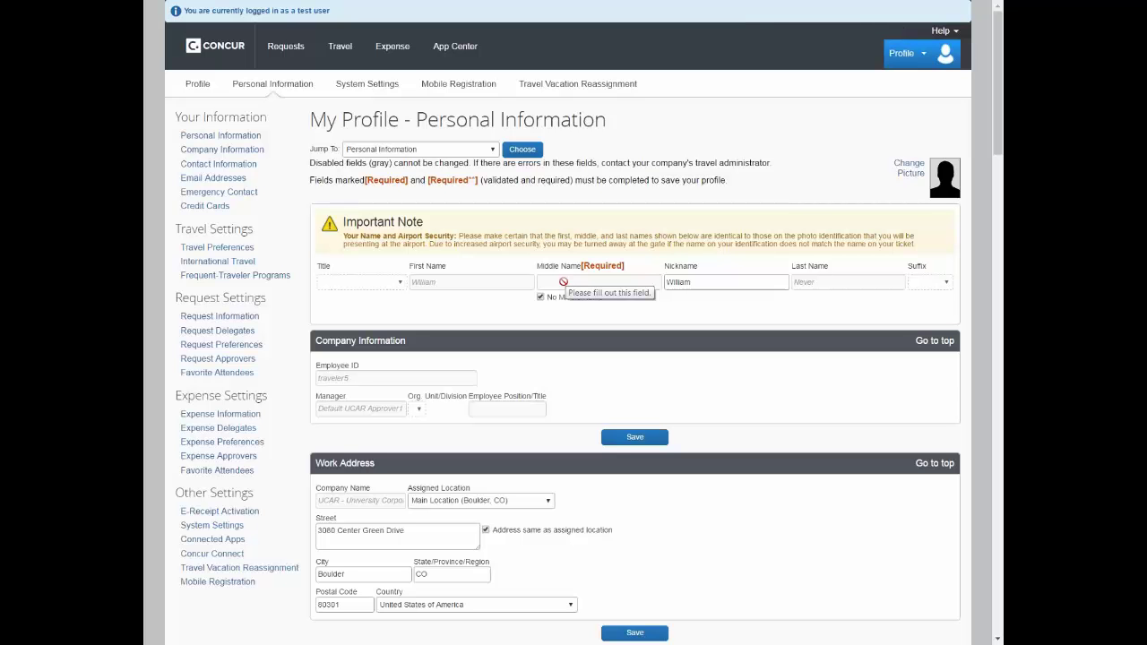
scroll(563, 281, down, 3)
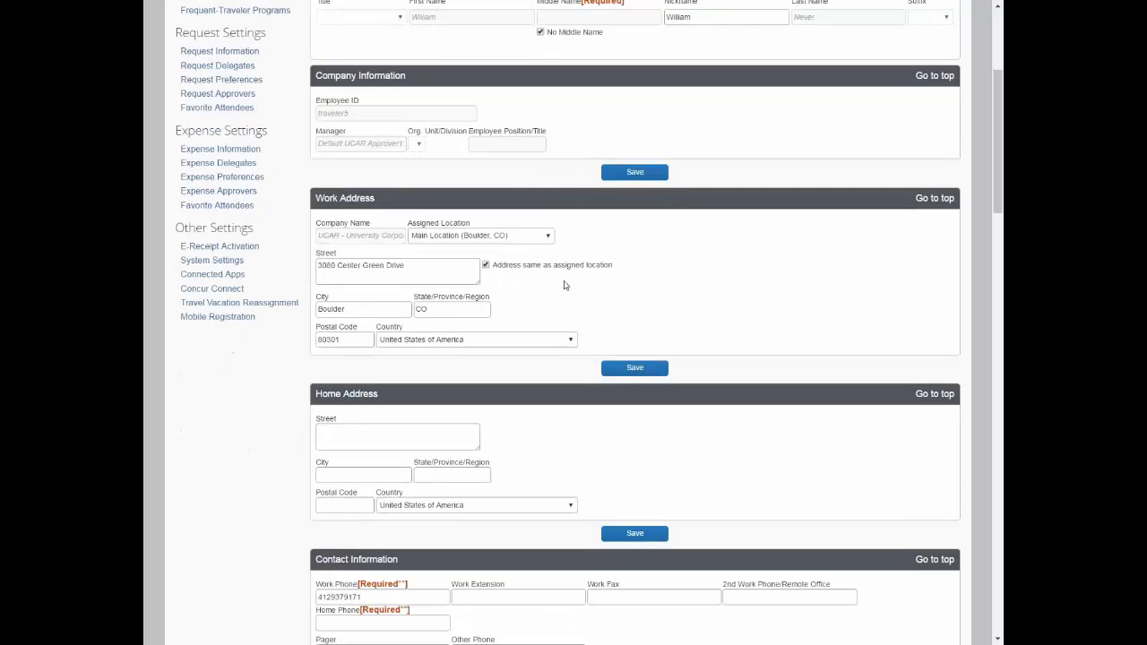
scroll(563, 286, down, 2)
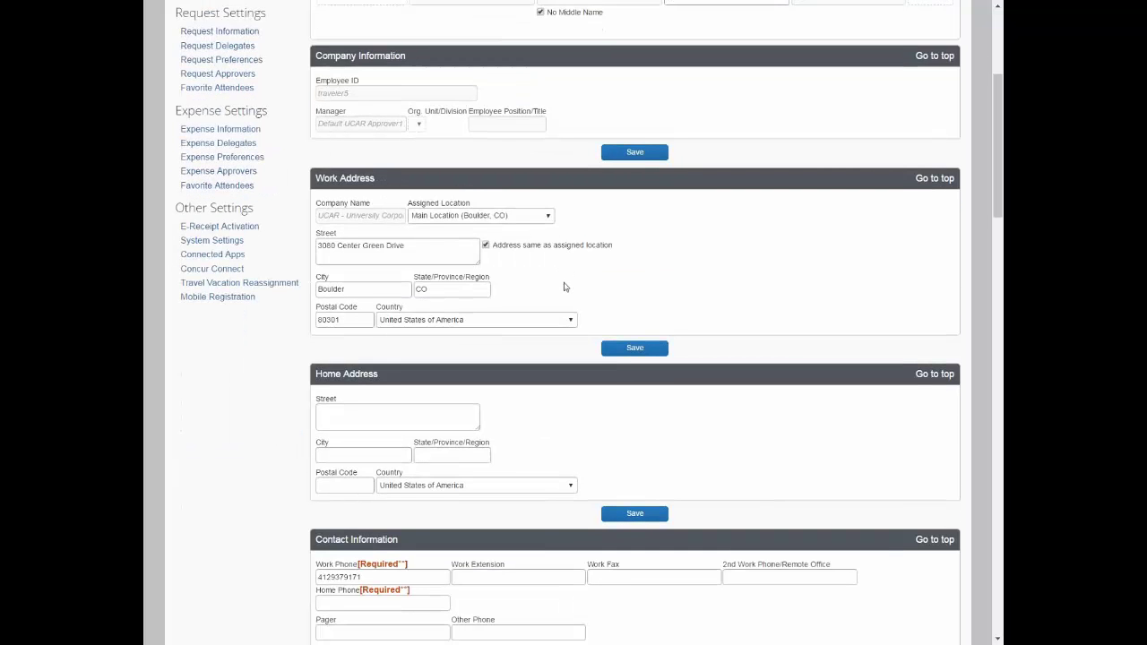
scroll(564, 287, down, 2)
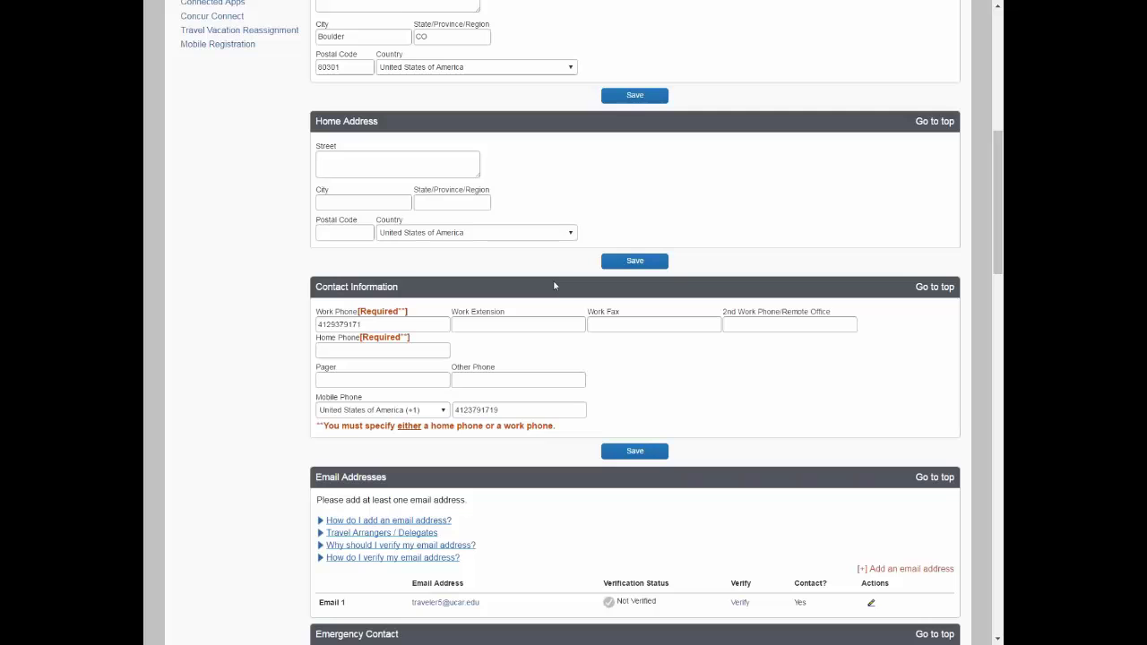
scroll(554, 286, down, 1)
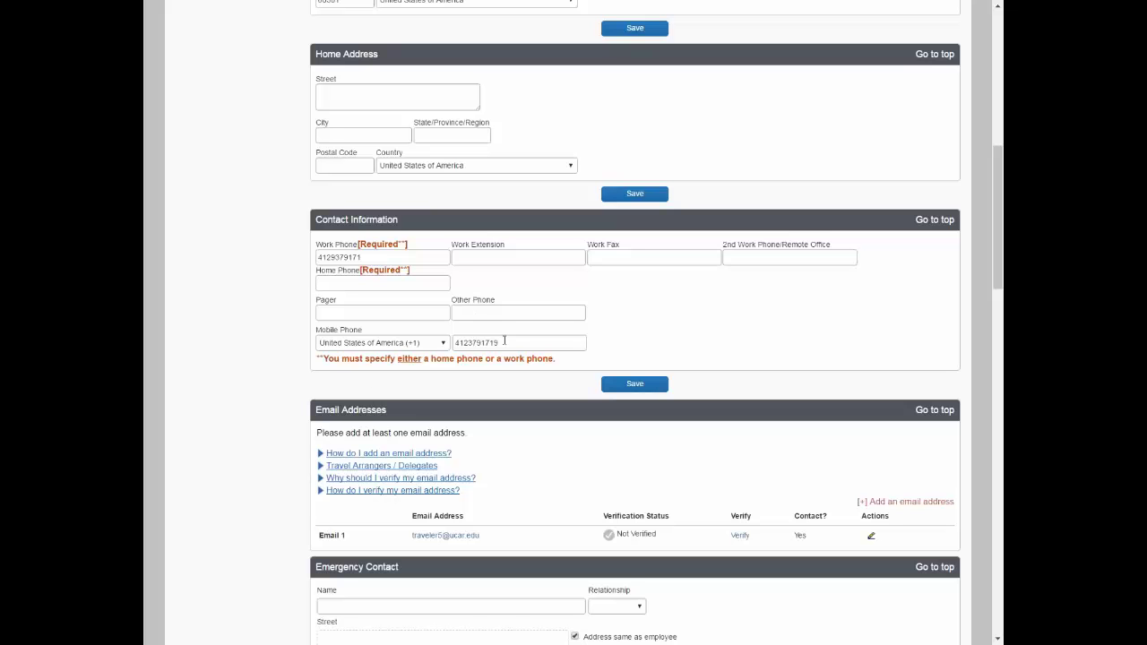
scroll(526, 357, down, 3)
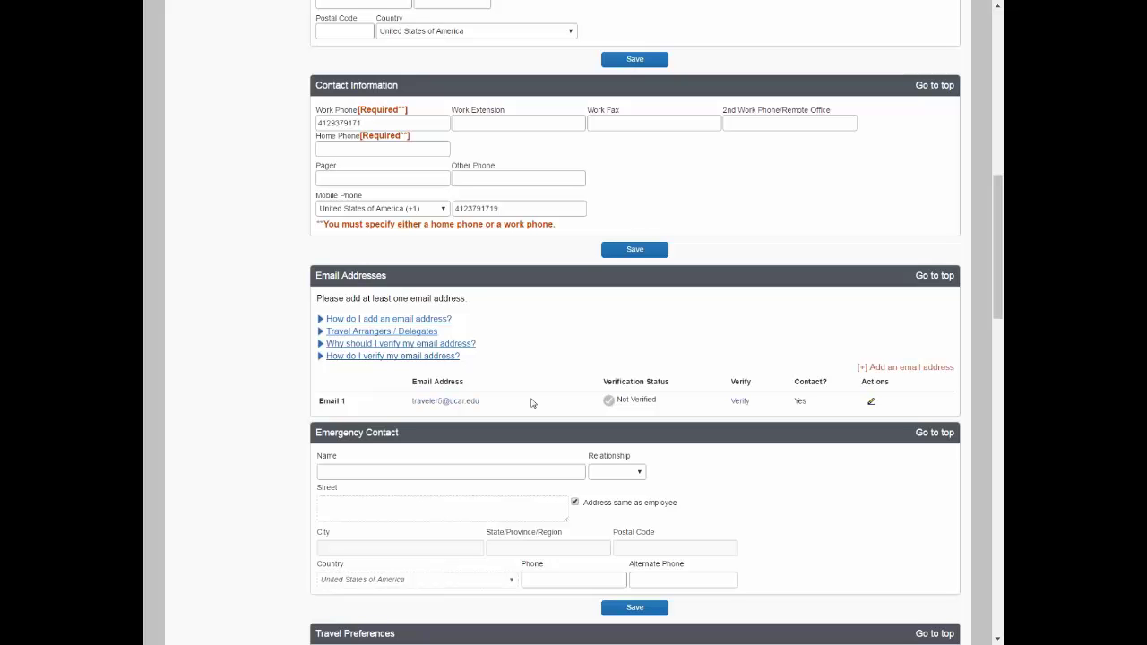
scroll(533, 394, down, 1)
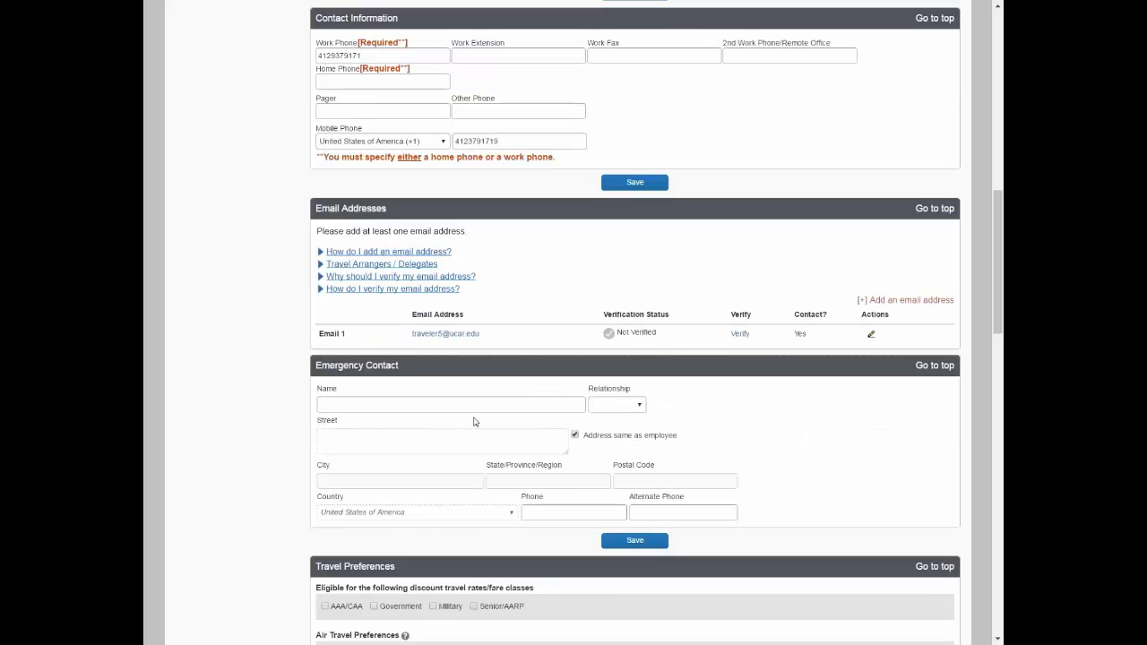
scroll(474, 421, down, 3)
scroll(474, 421, down, 1)
scroll(472, 421, down, 2)
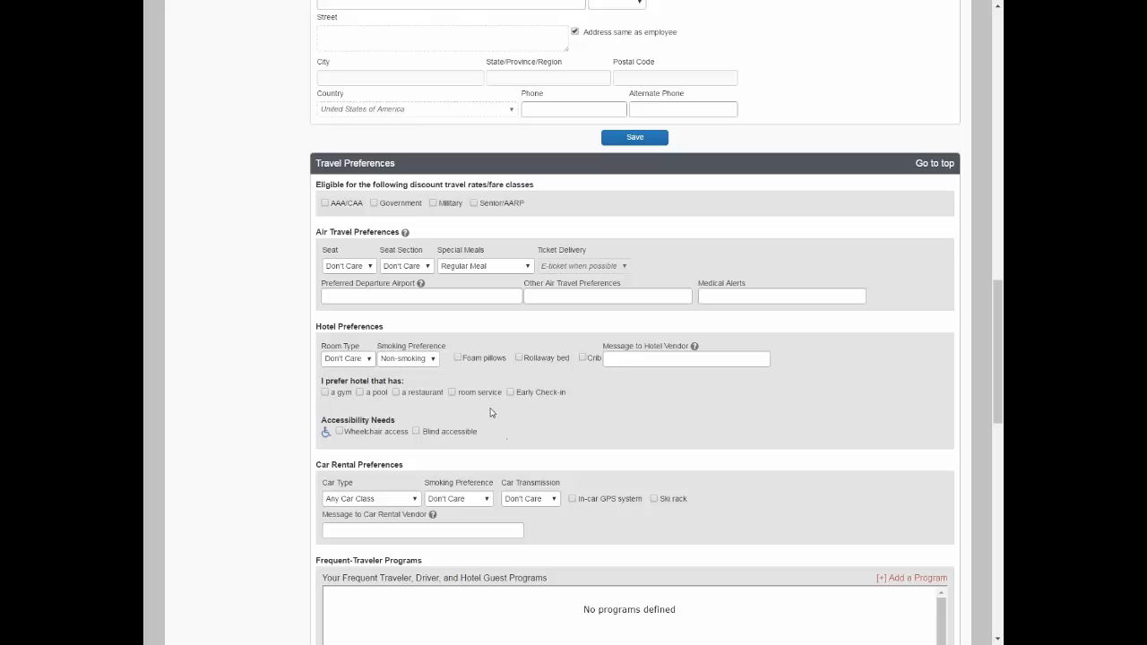
scroll(544, 421, down, 3)
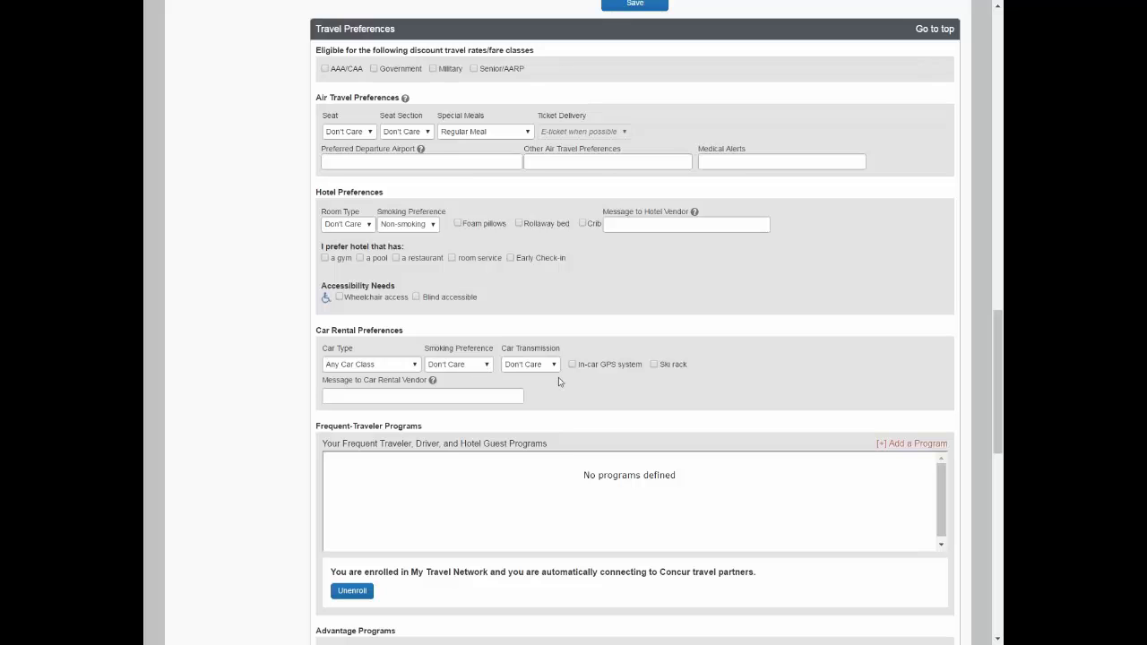
scroll(584, 385, down, 1)
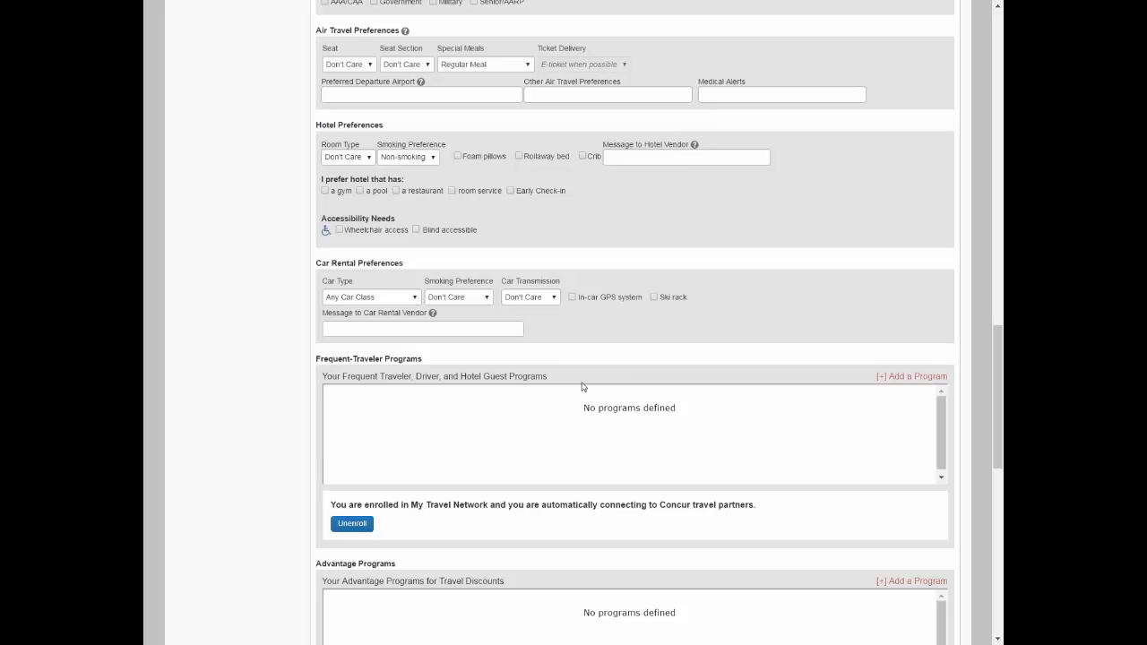
scroll(582, 386, down, 1)
scroll(581, 386, down, 1)
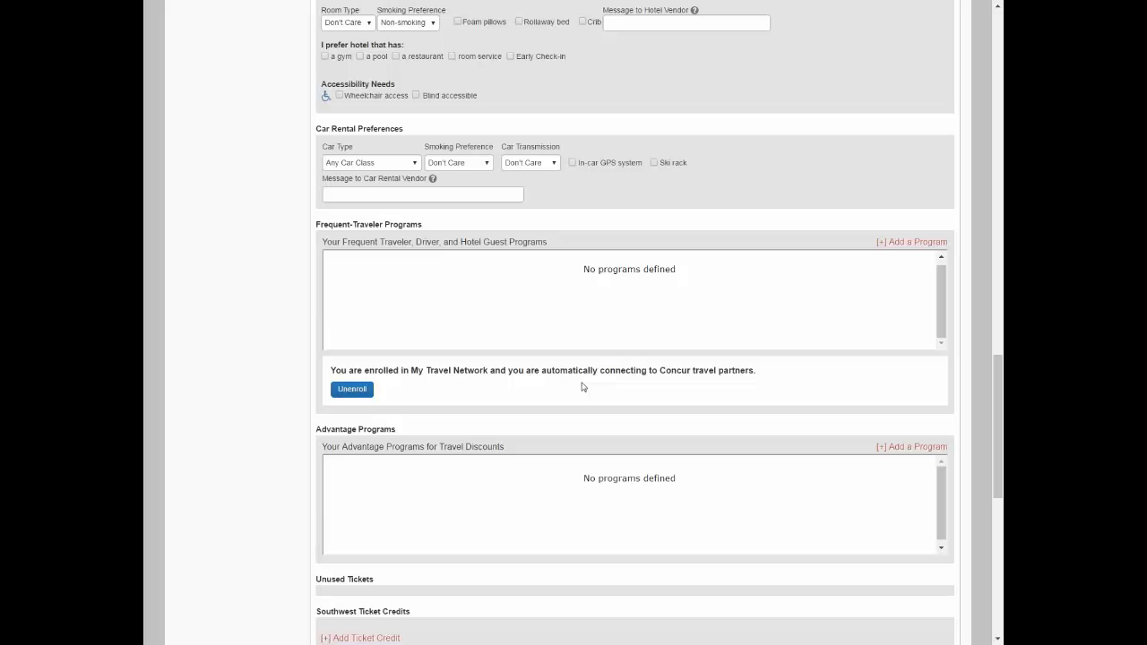
scroll(582, 386, down, 1)
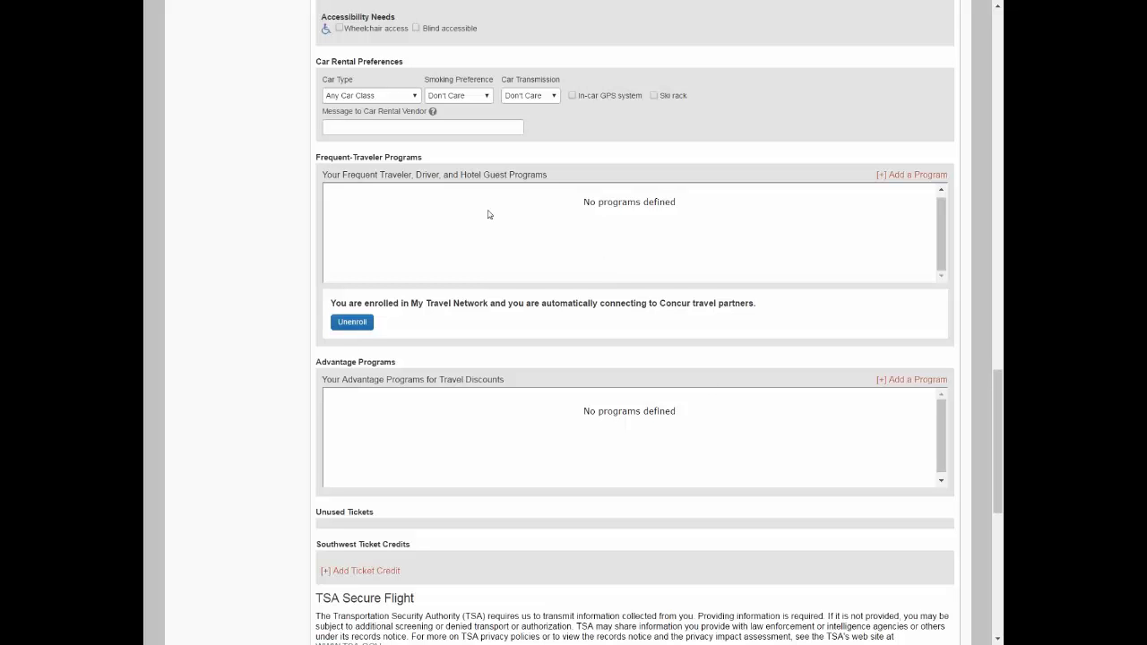
scroll(491, 229, down, 3)
scroll(495, 233, down, 5)
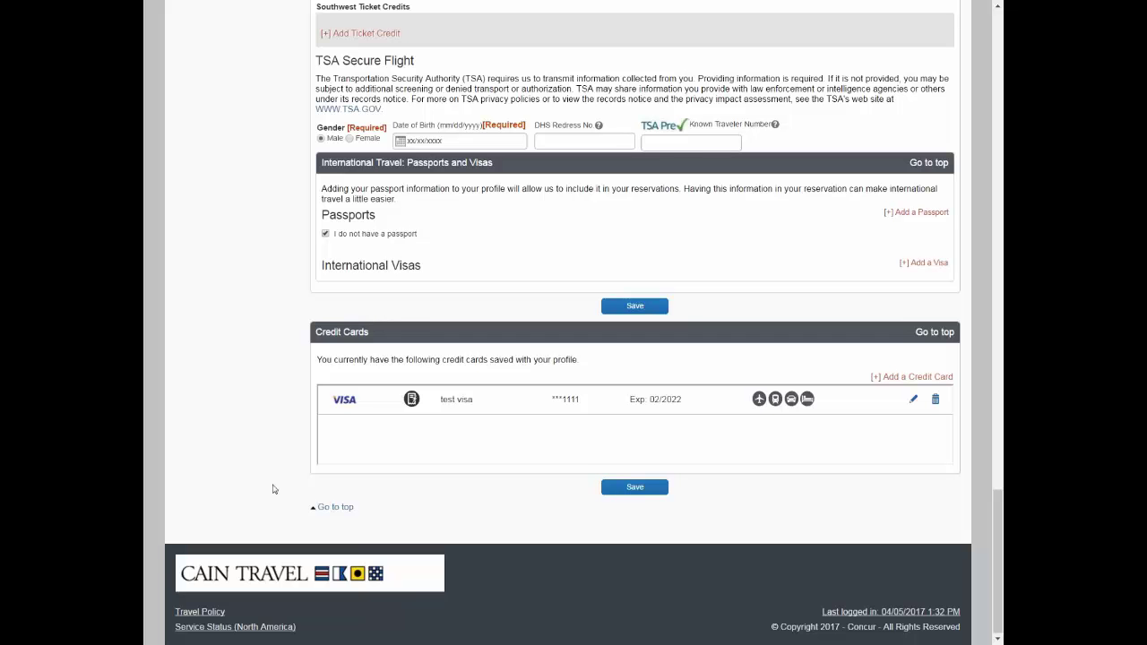
Scroll back to the top of the profile and return home via the Concur logo
click(336, 508)
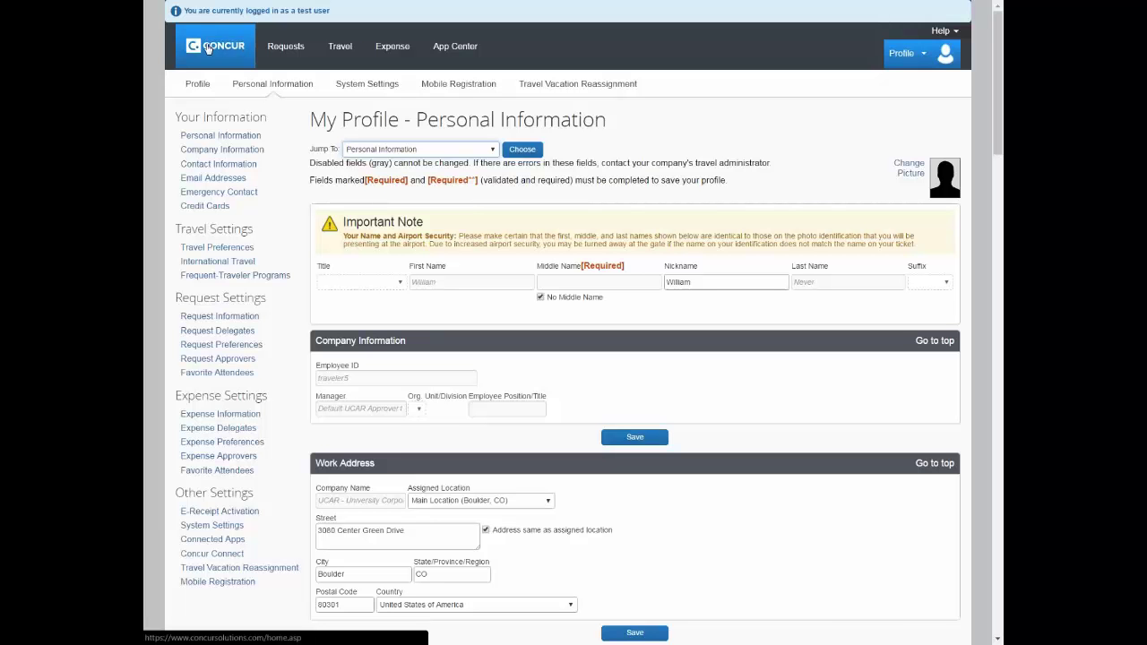
click(213, 48)
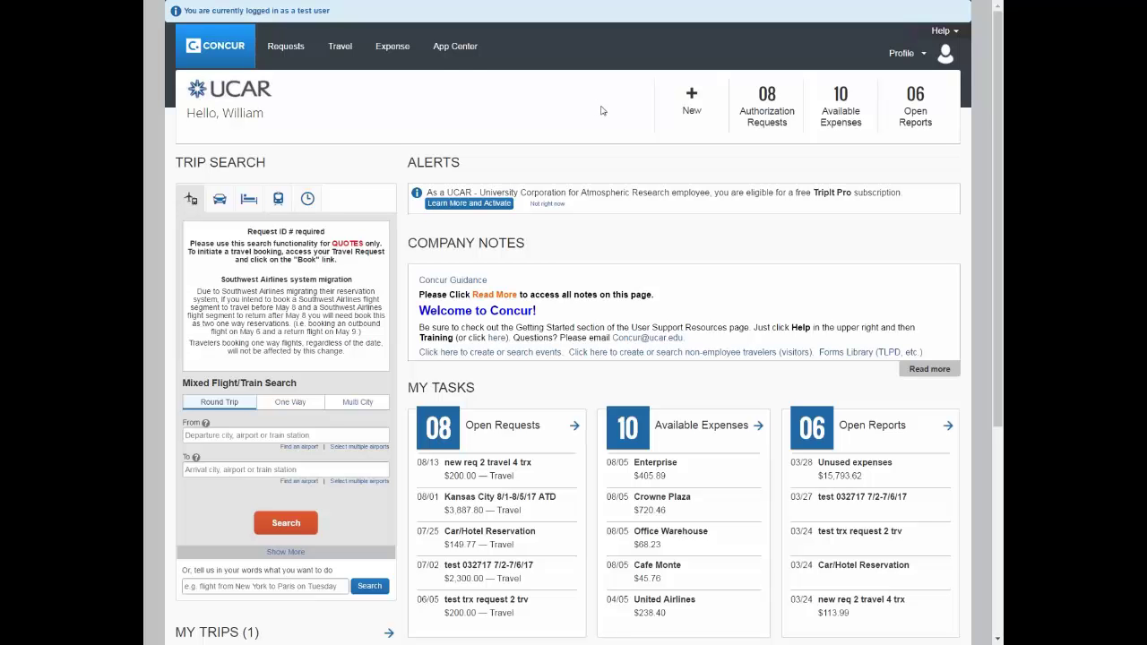
click(915, 60)
Choose Start a Request from the New menu to create a blank request
mouse_move(704, 103)
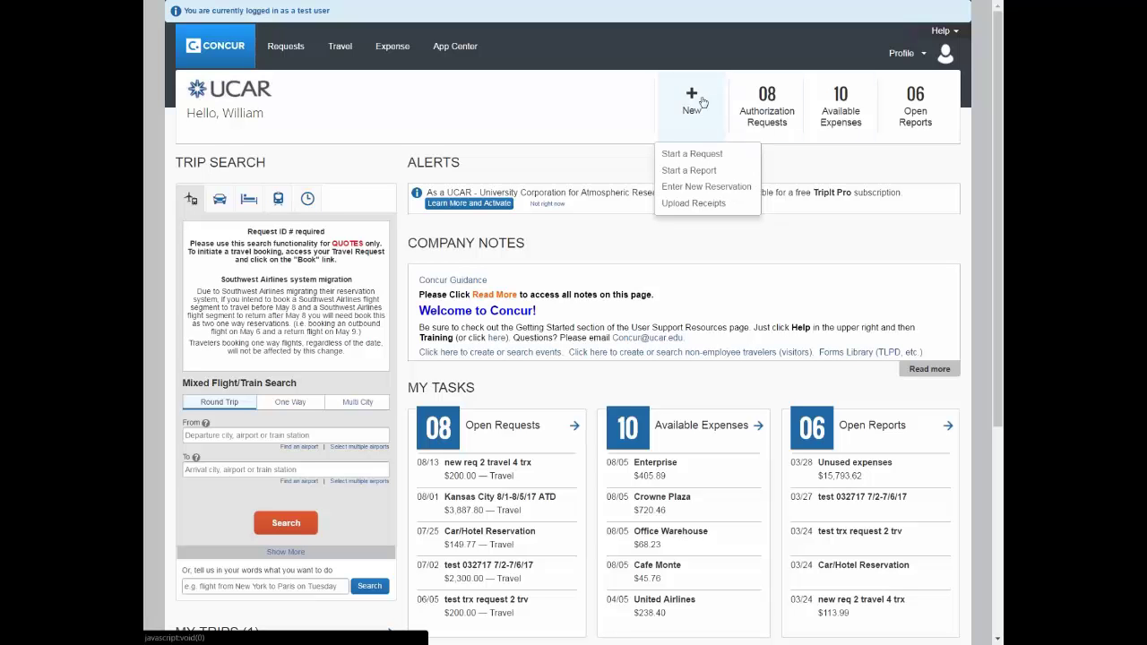
click(691, 153)
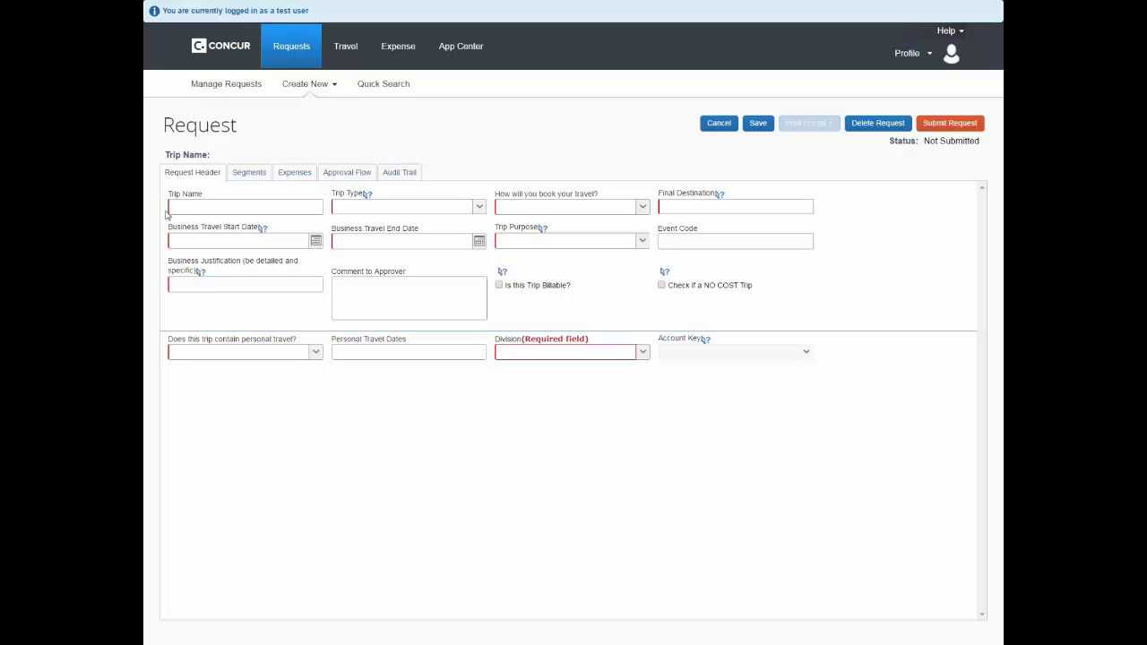
Name the trip 'Kansas City 8/1-8/5/17' plus the traveler's initials, fixing the end-date slash
click(172, 205)
text(ansas City)
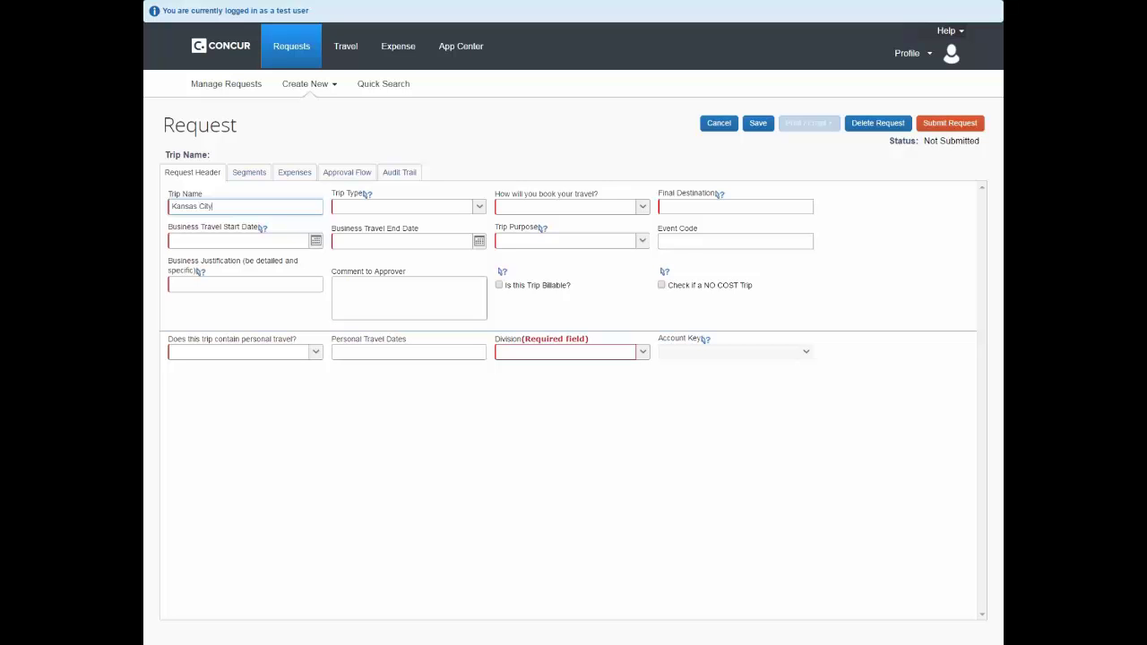
text( 8/1-8/517)
text(ATD)
click(239, 206)
text(/)
click(480, 207)
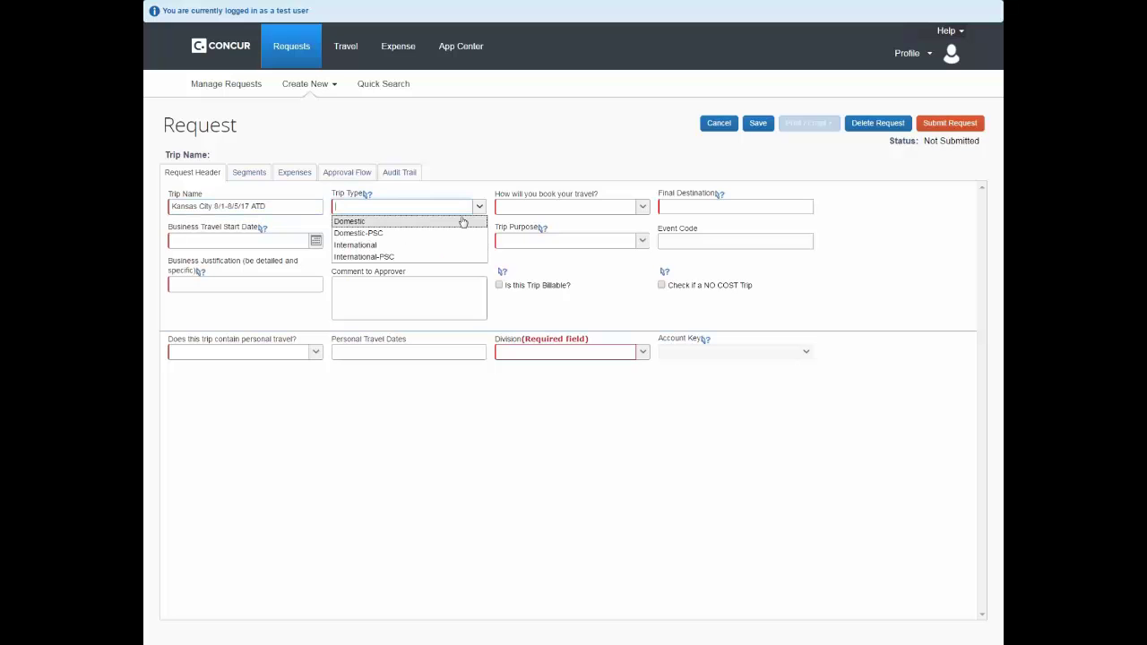
Set the Trip Type to Domestic
click(375, 223)
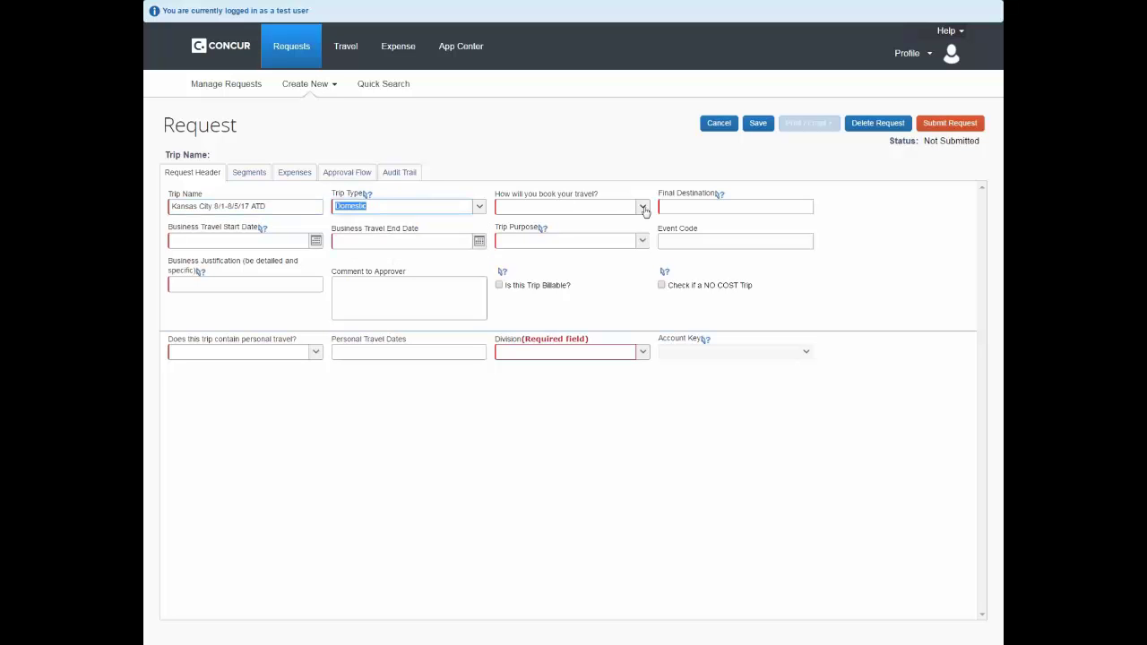
click(643, 208)
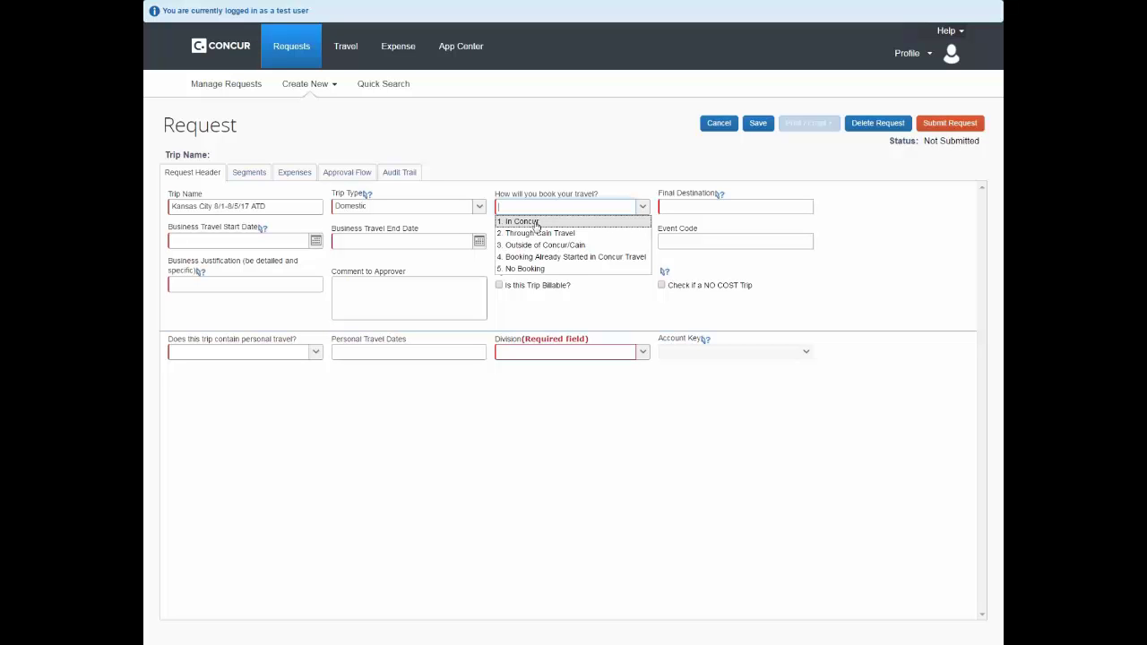
Set booking method to '1. In Concur' and Final Destination to Kansas City, Missouri
click(529, 221)
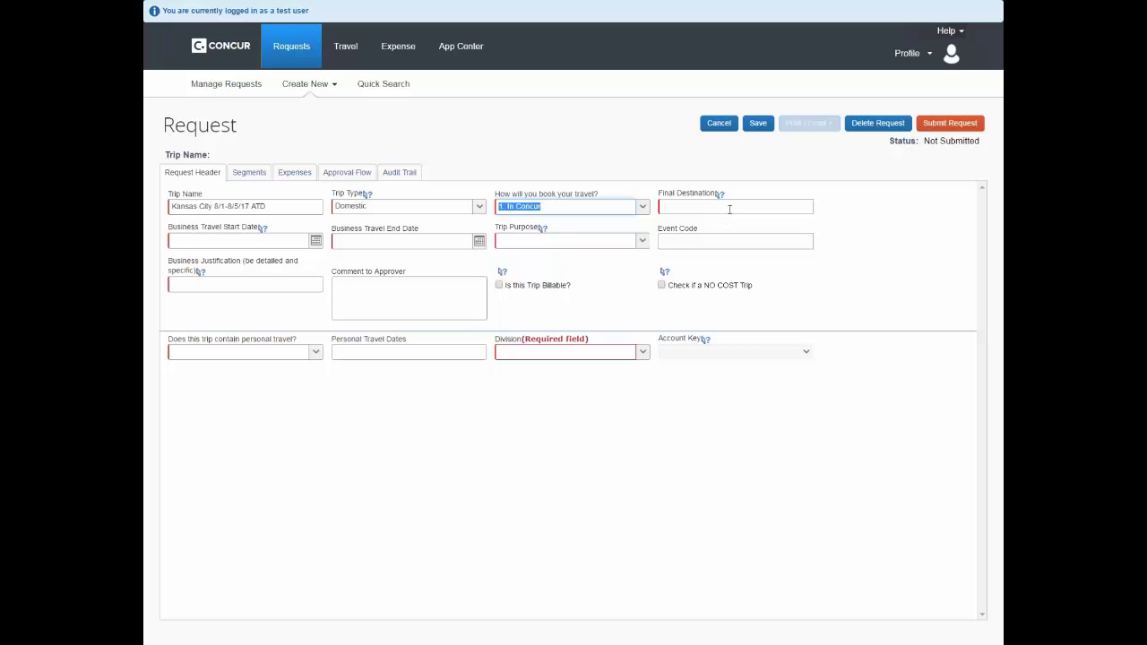
click(731, 205)
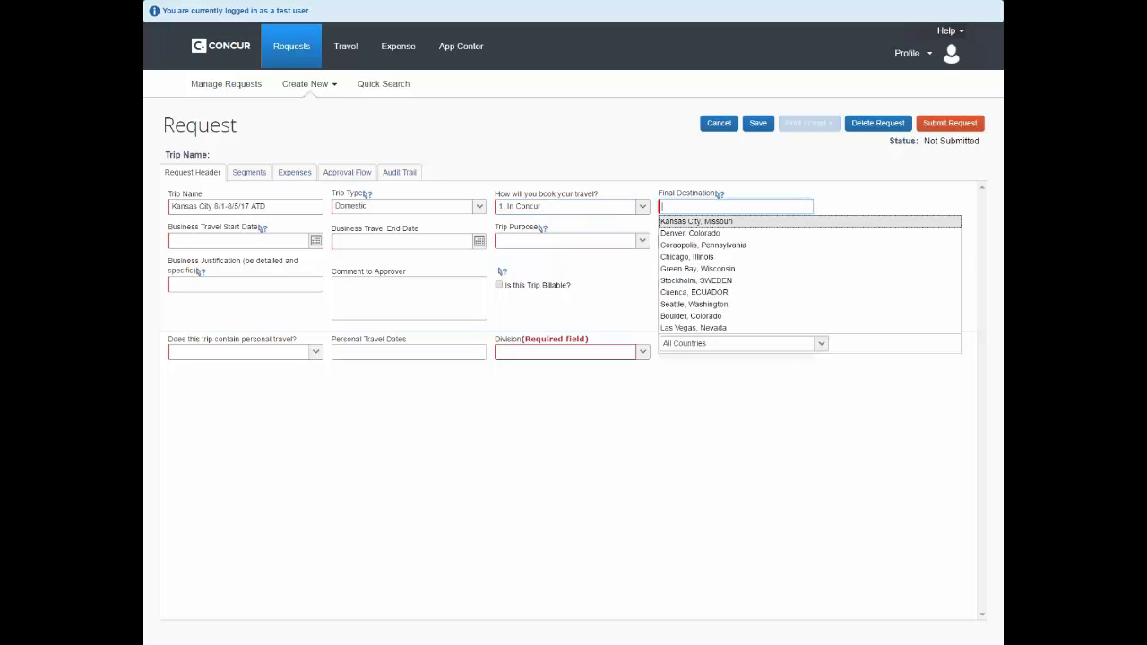
text(kansas)
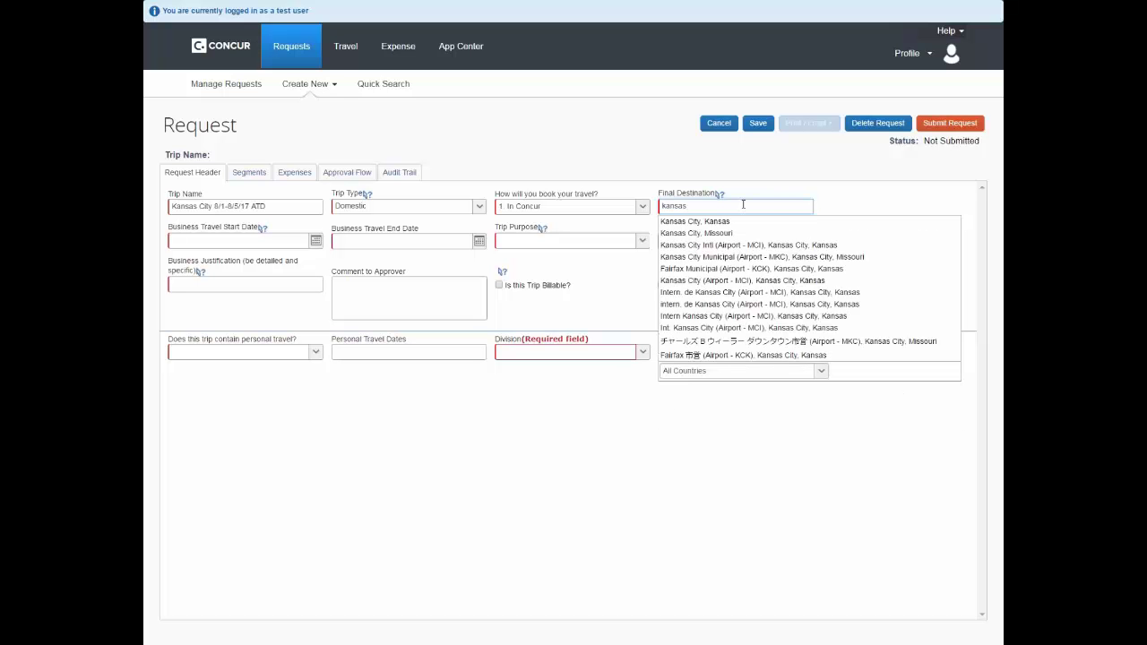
text( city)
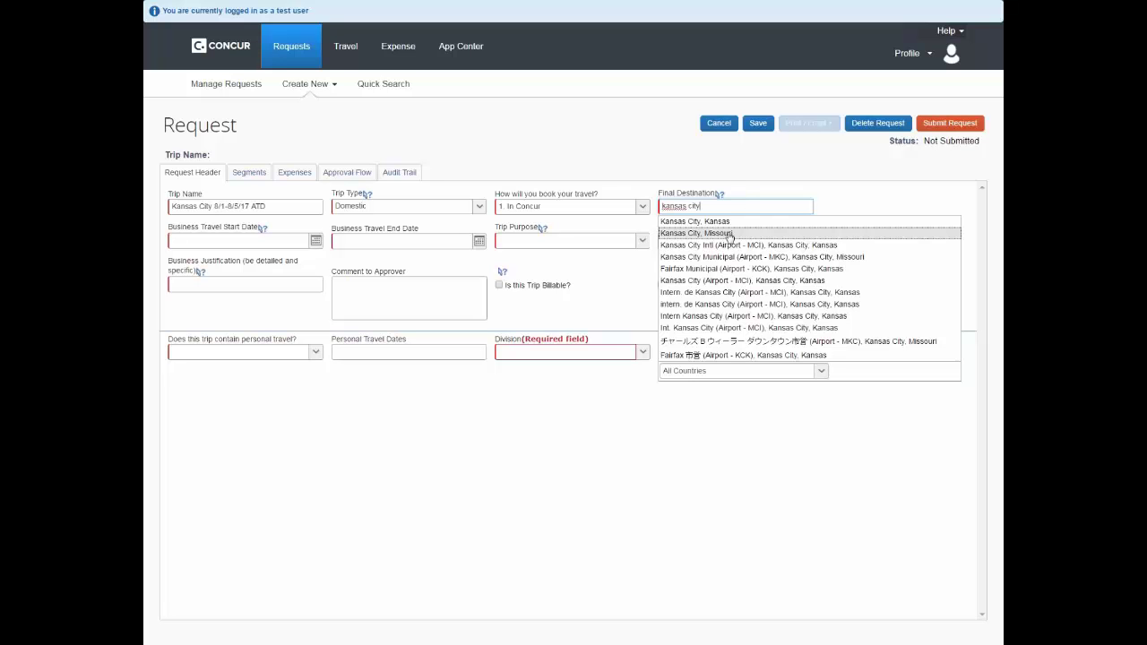
click(729, 235)
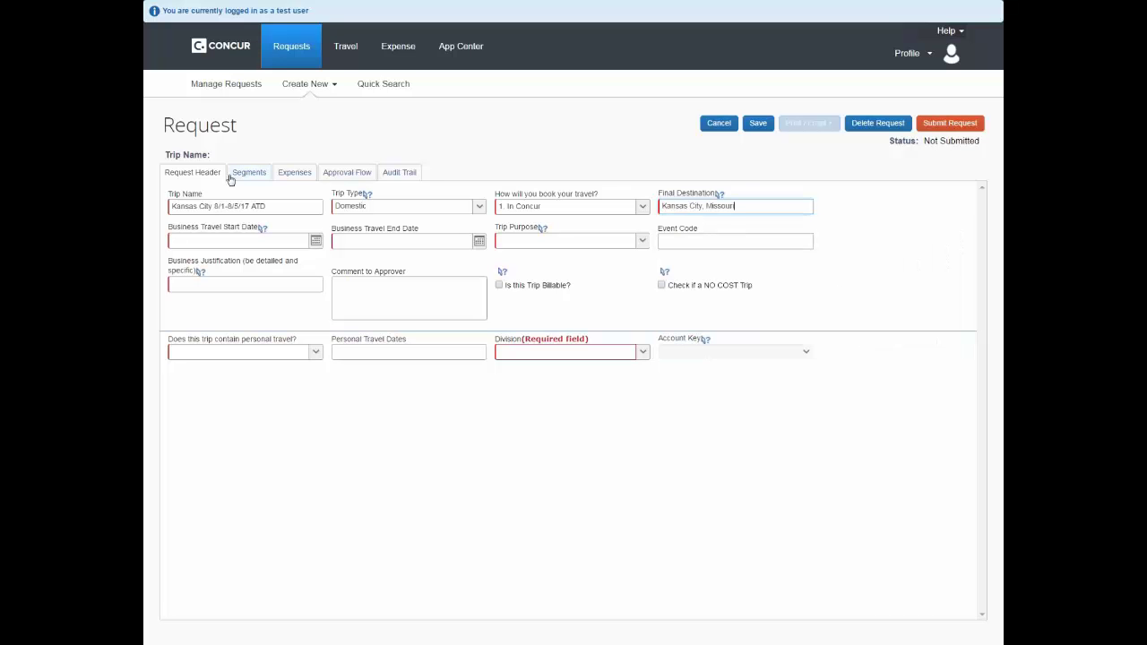
Pick August 1, 2017 as the business travel start date
click(316, 241)
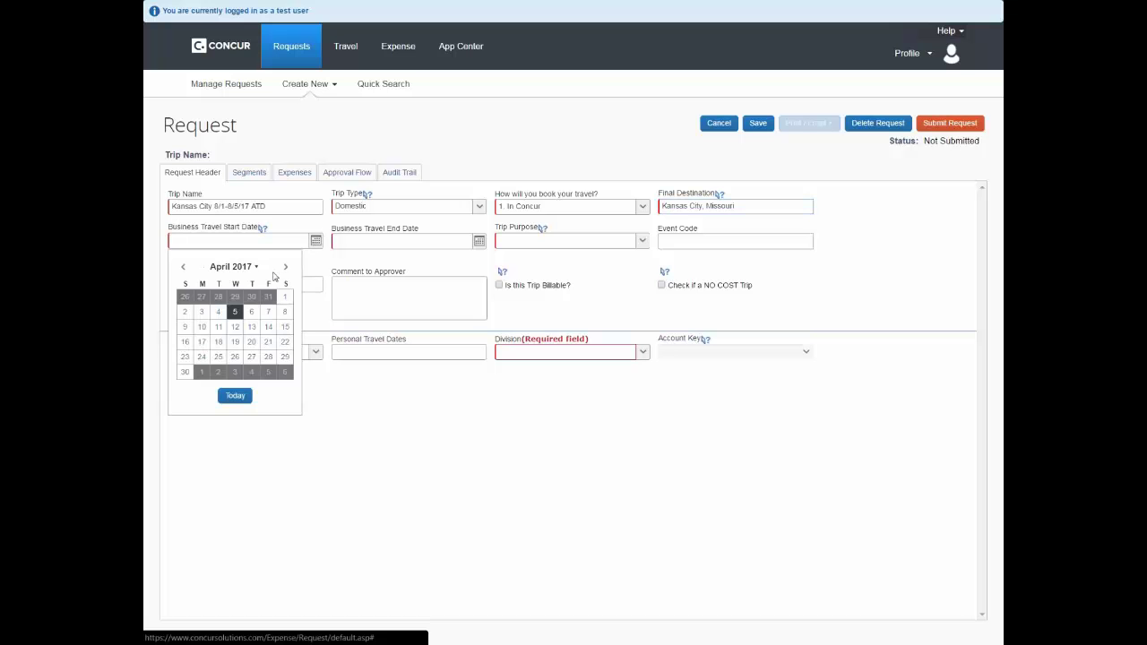
click(286, 268)
click(286, 268)
click(286, 268)
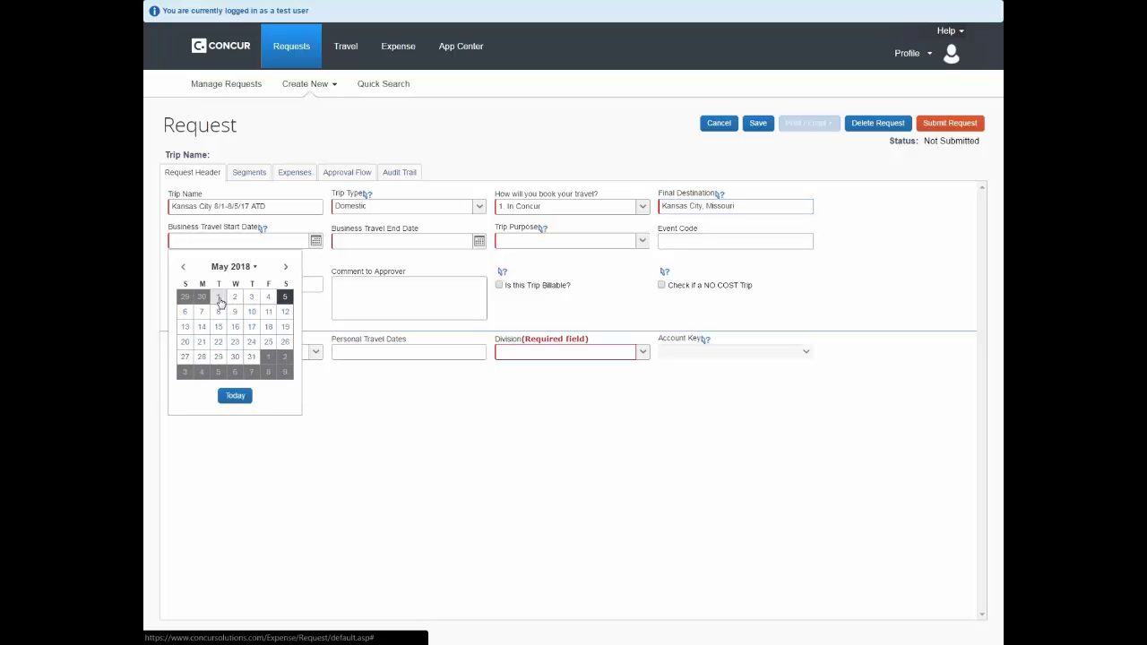
click(285, 267)
click(285, 266)
click(285, 267)
click(183, 268)
click(184, 268)
click(183, 268)
click(183, 268)
click(184, 268)
click(184, 268)
click(183, 268)
click(183, 268)
click(184, 268)
click(184, 268)
click(183, 267)
click(183, 268)
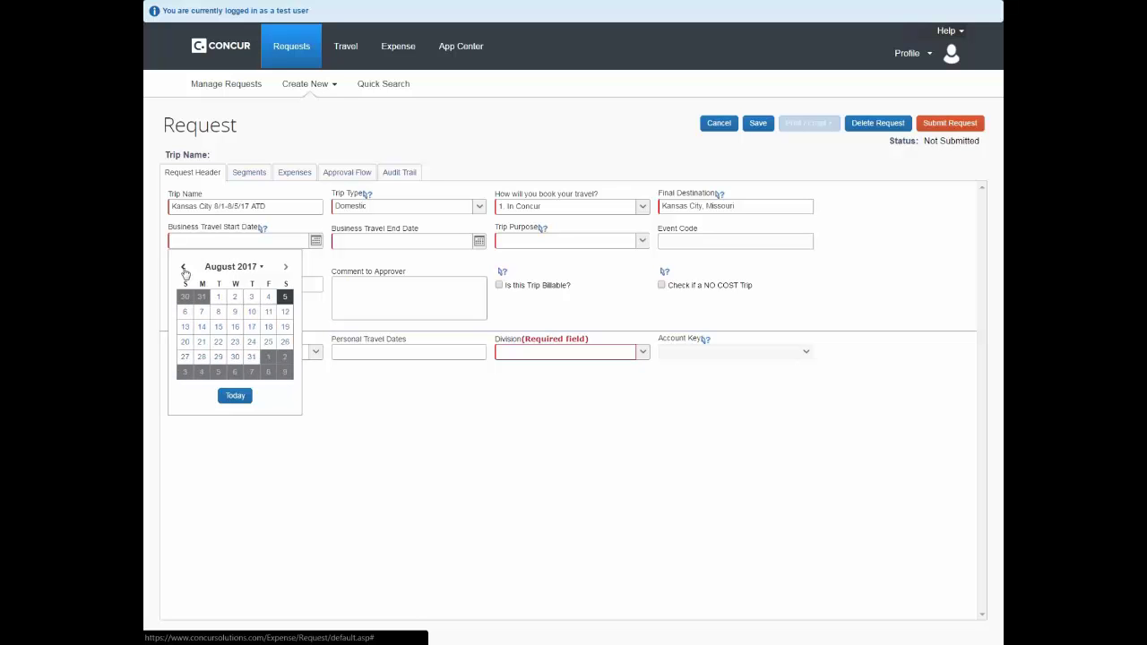
click(218, 297)
Set the end date to August 5, 2017 and Trip Purpose to Workshop/Training Course
click(478, 240)
click(448, 298)
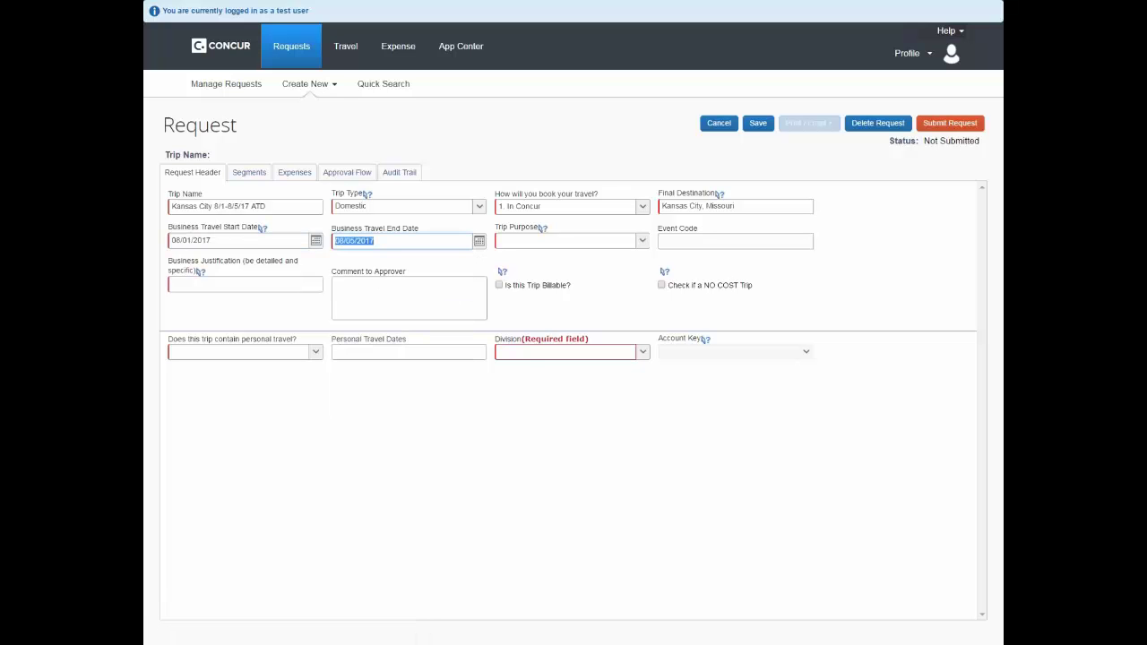
click(643, 242)
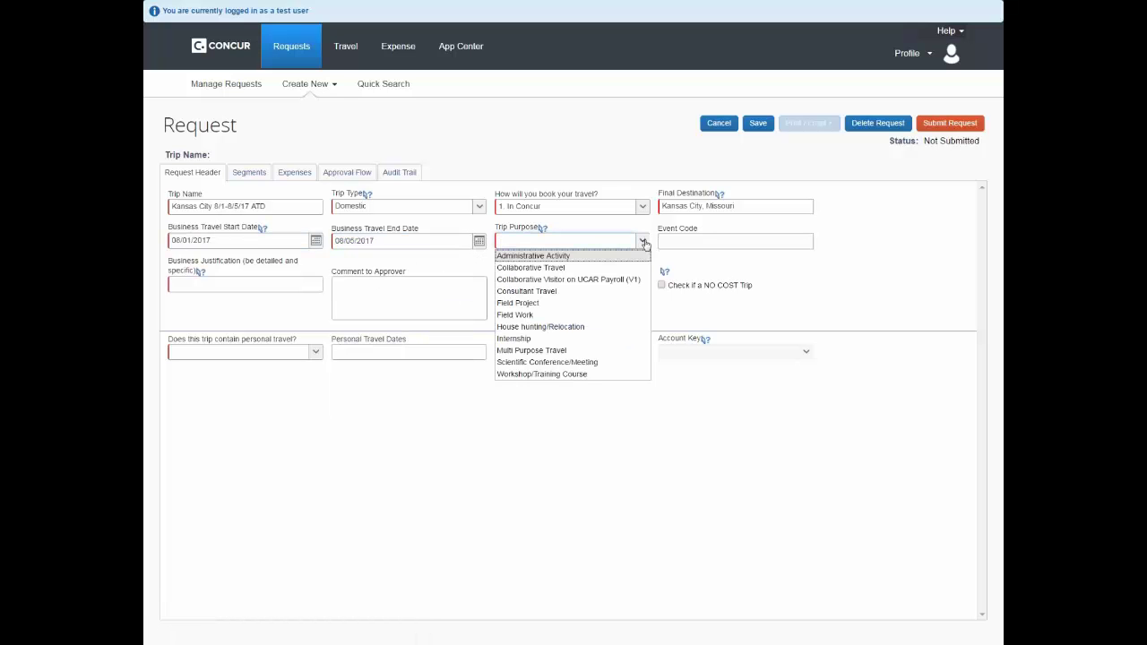
click(604, 378)
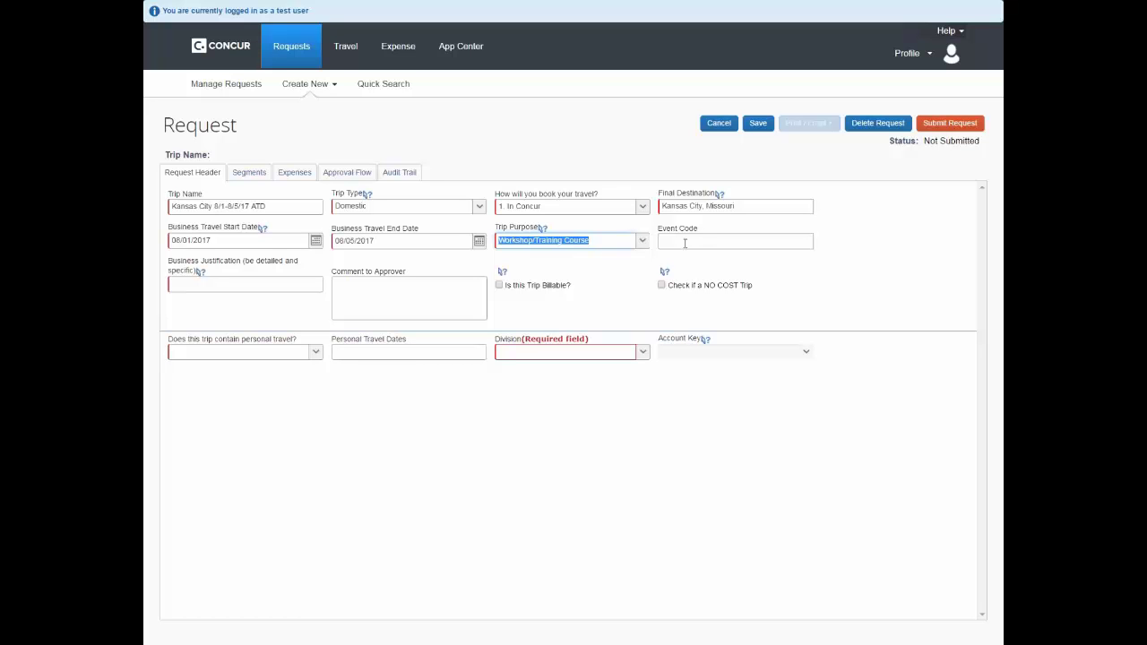
Enter 'see attached' as Business Justification and answer No to personal travel
click(240, 284)
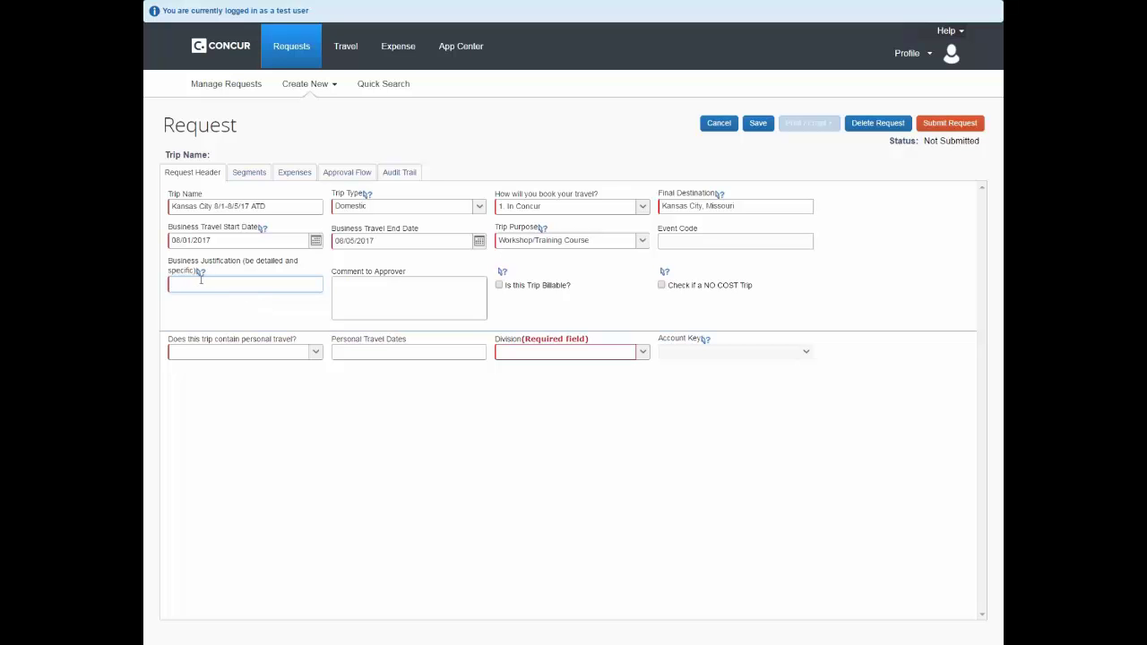
mouse_move(201, 275)
text(see attached)
click(317, 357)
click(310, 368)
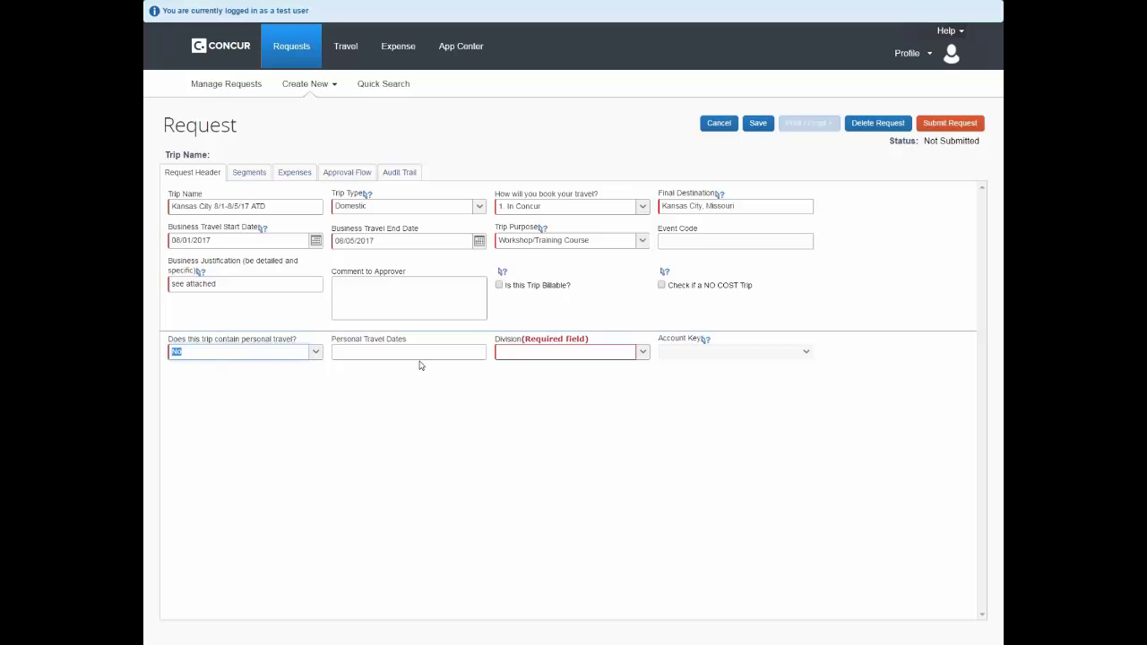
click(638, 391)
Set Division to (16) Meso & Microscale Meteorology
click(643, 352)
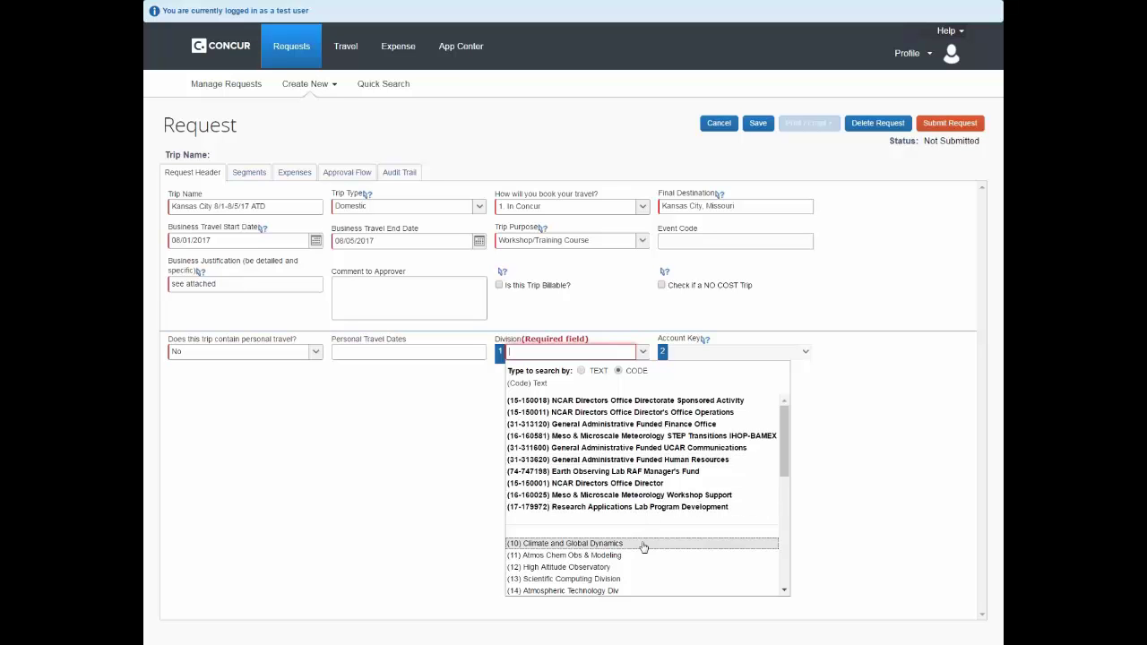
scroll(643, 547, down, 1)
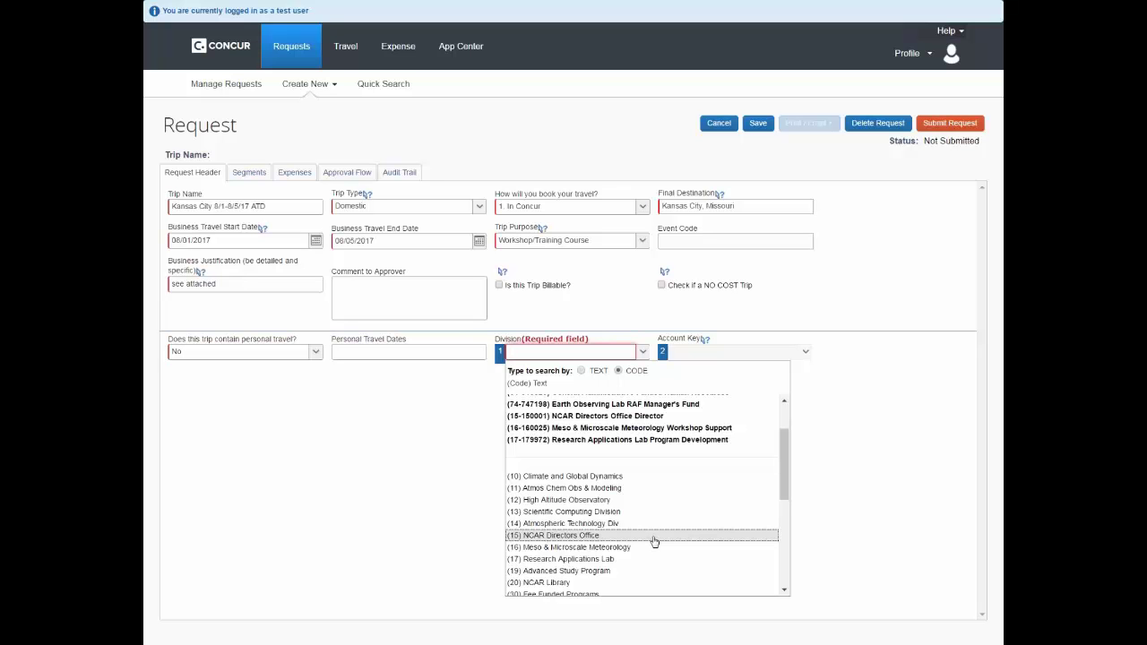
click(652, 546)
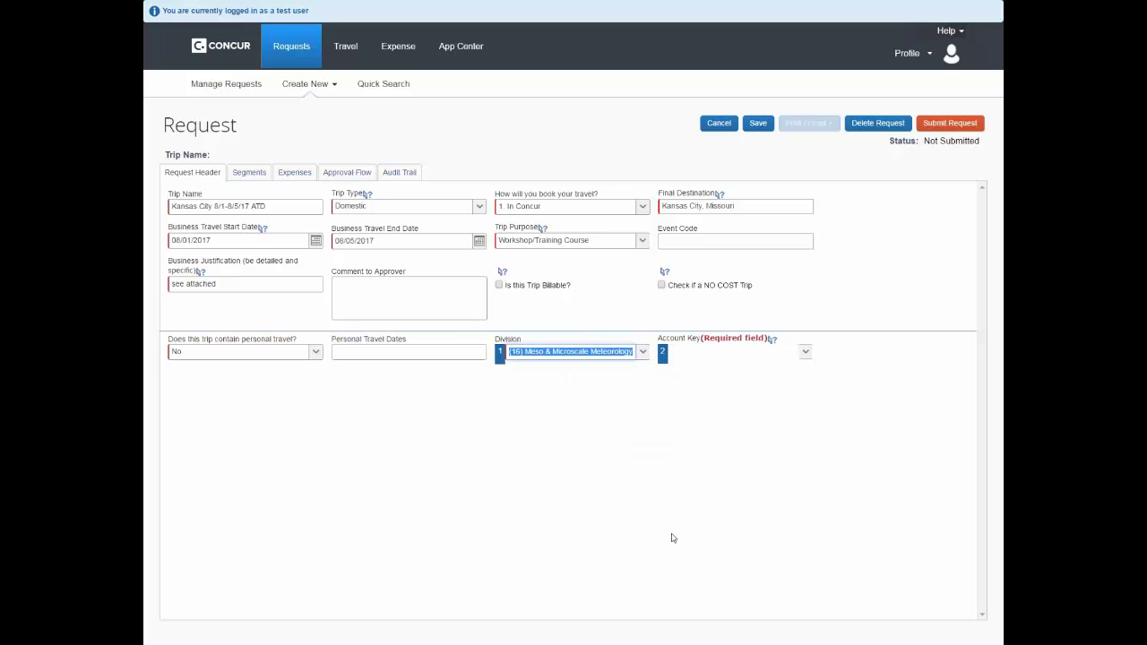
Set Account Key 161 MMM Computer Service Center and save the request
click(803, 352)
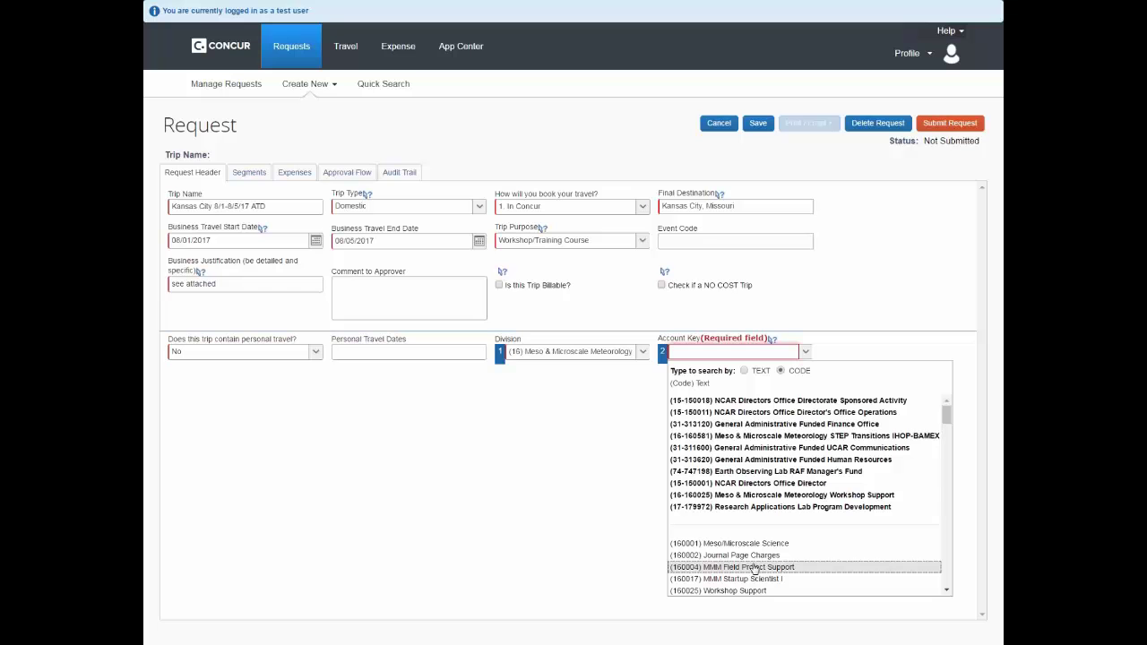
key(Up)
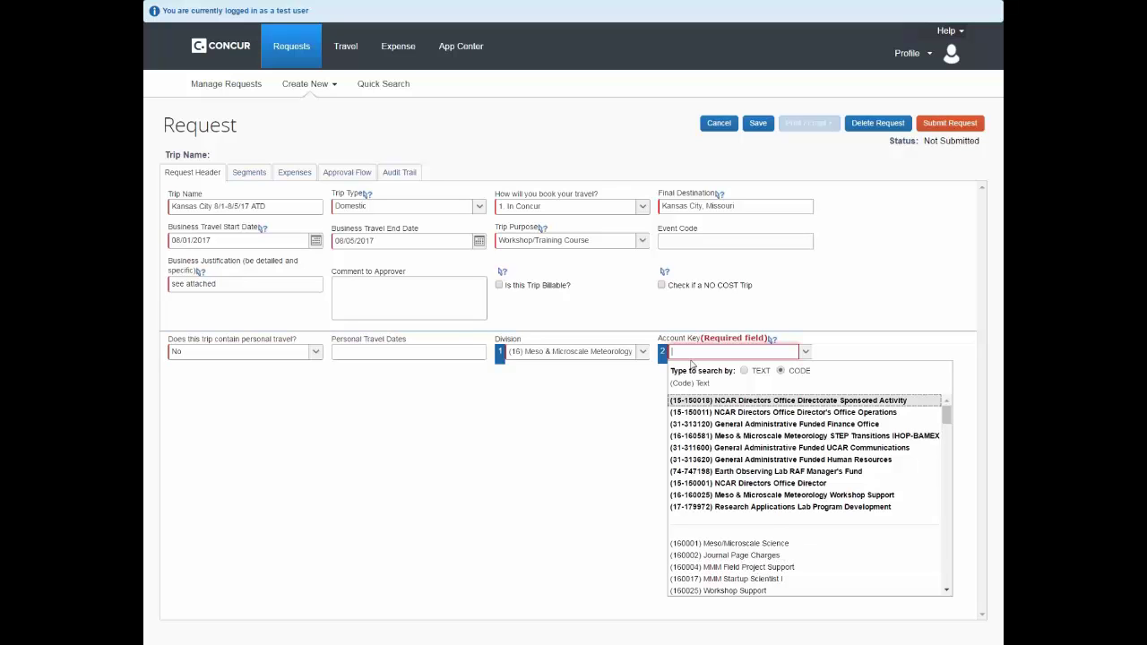
text(16)
key(Down)
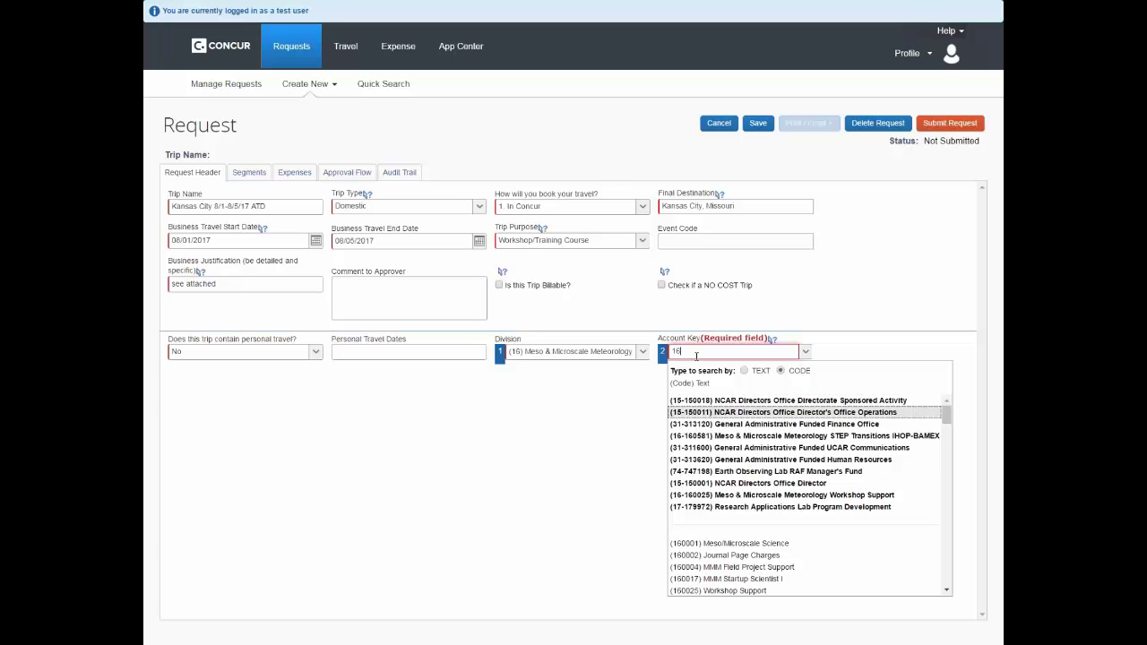
text(1)
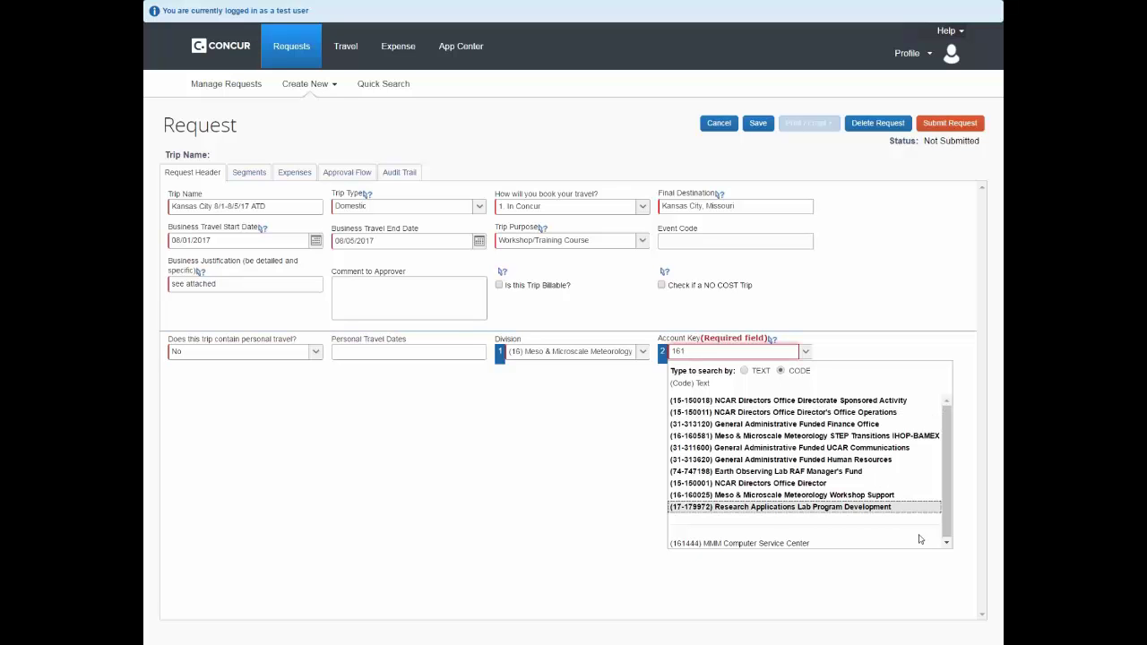
click(784, 543)
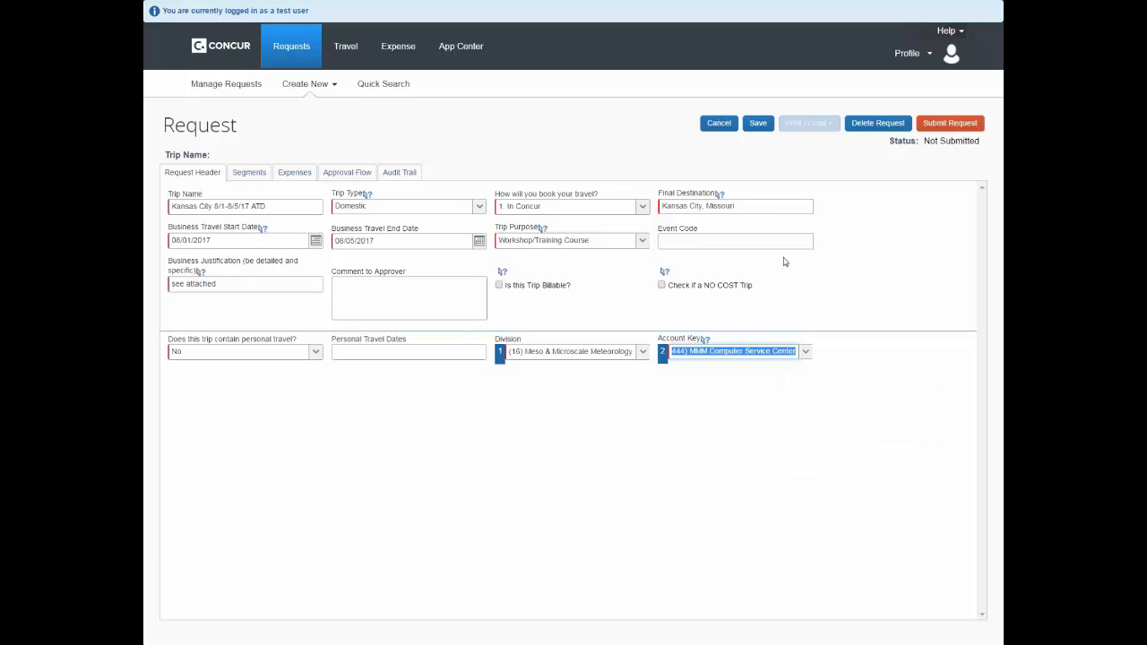
click(764, 131)
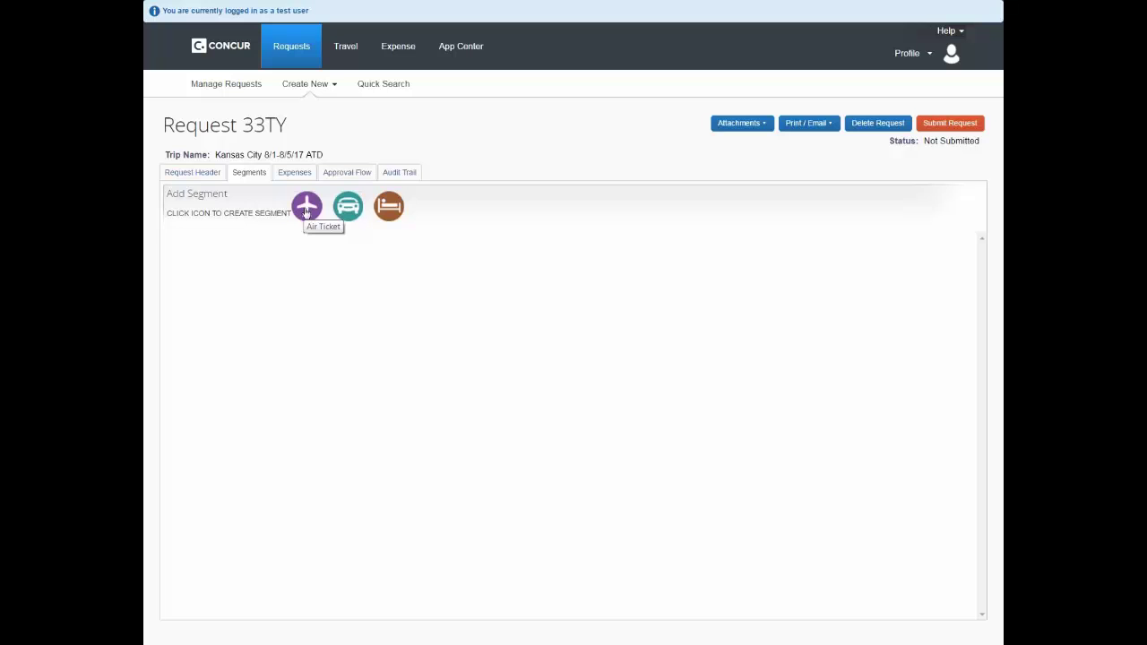
Start a $400 air ticket from Denver Intl to Kansas City Intl (MCI)
click(306, 208)
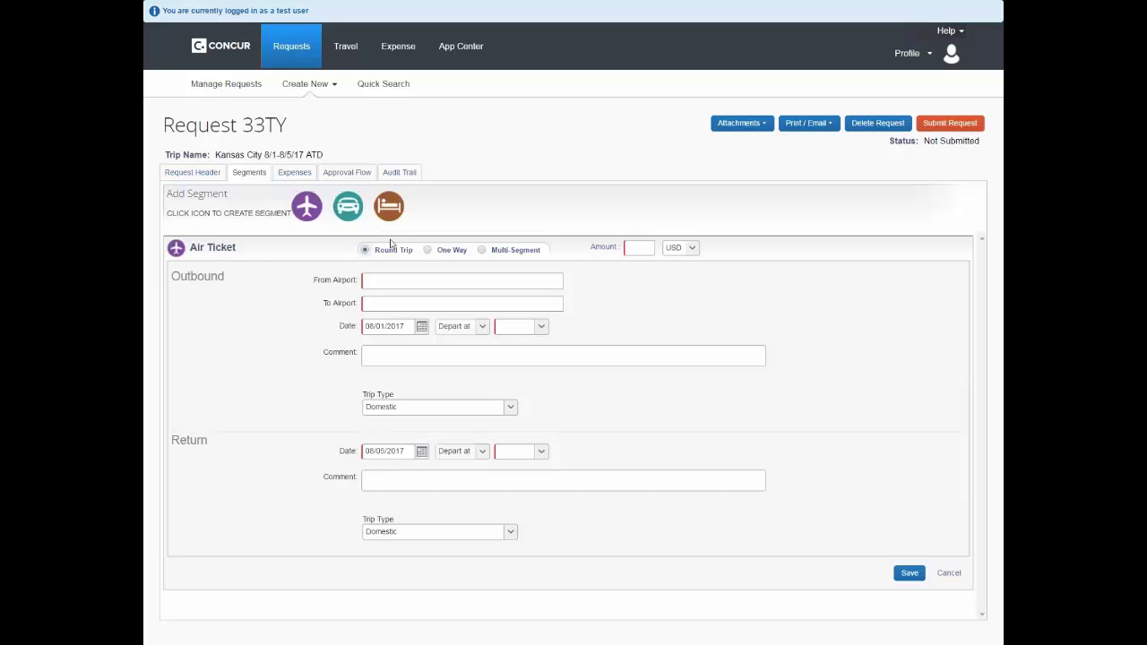
click(634, 249)
text(400)
key(Tab)
text(denv)
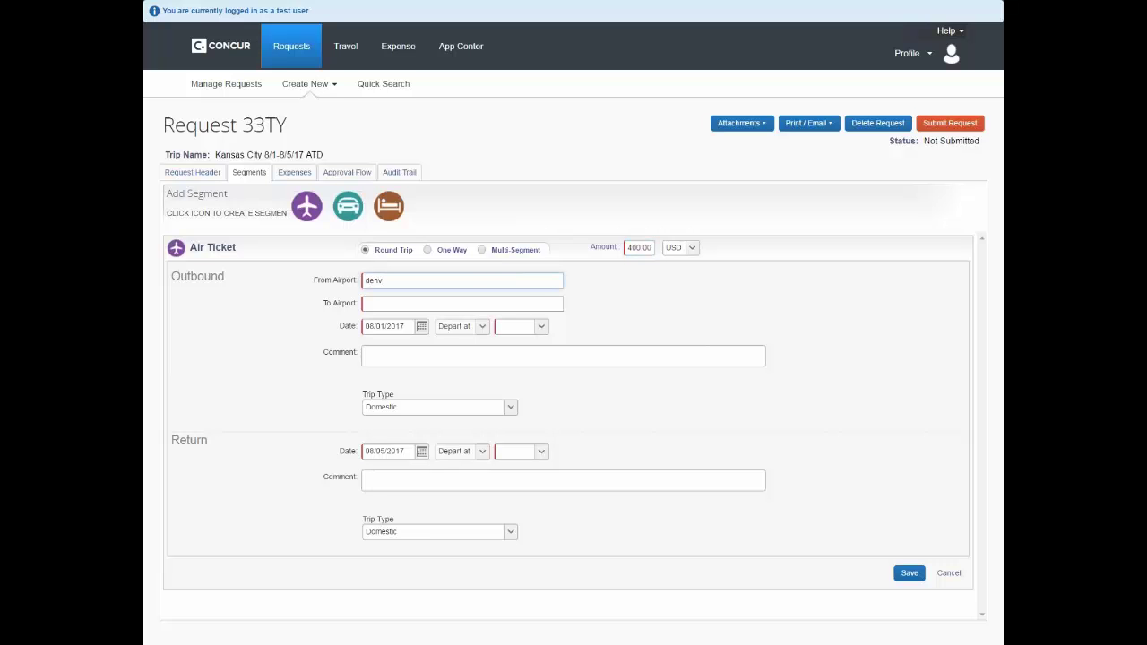
click(471, 309)
click(432, 304)
text(kansas cit)
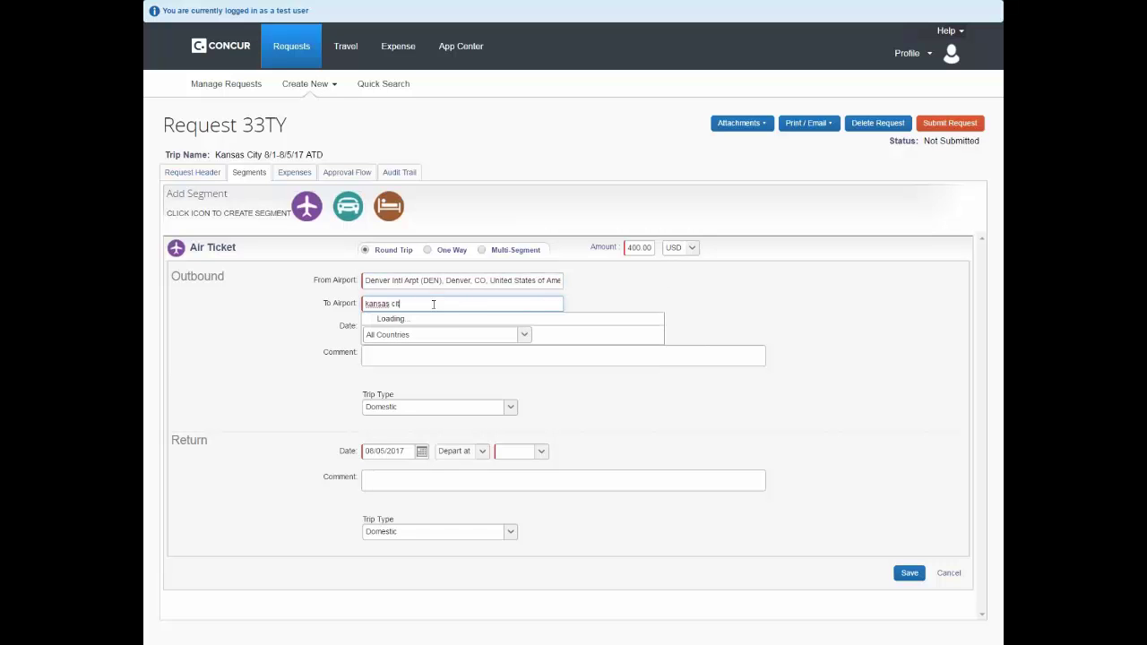
key(Return)
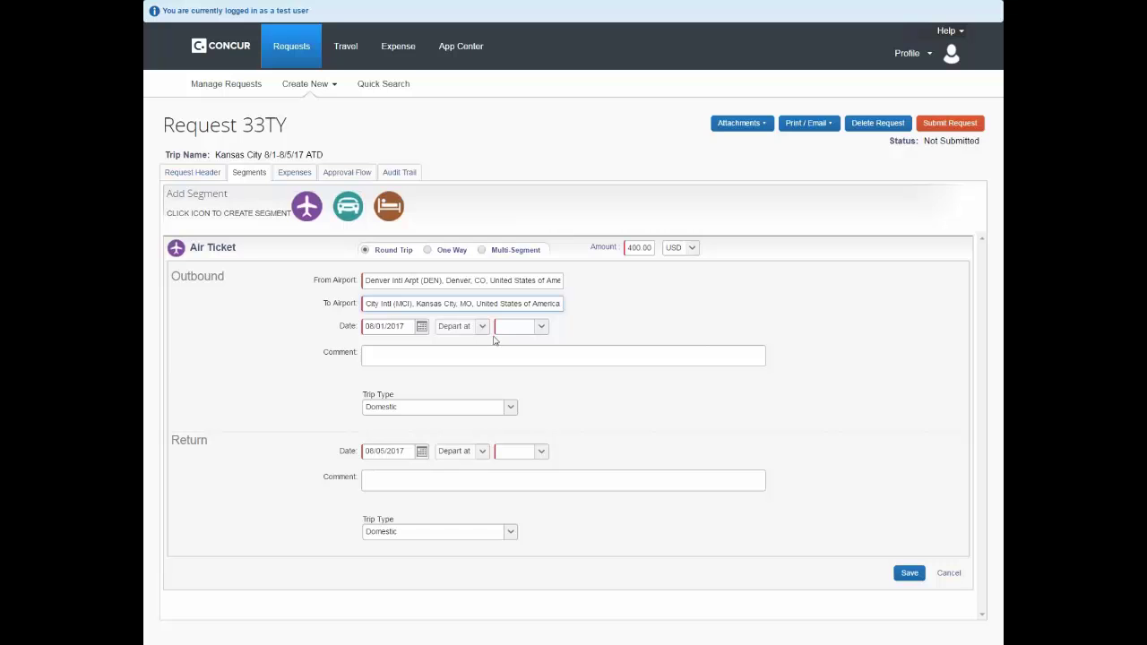
Set departure at 09:00 am and return at 08:00 pm, then save the round-trip ticket
click(542, 328)
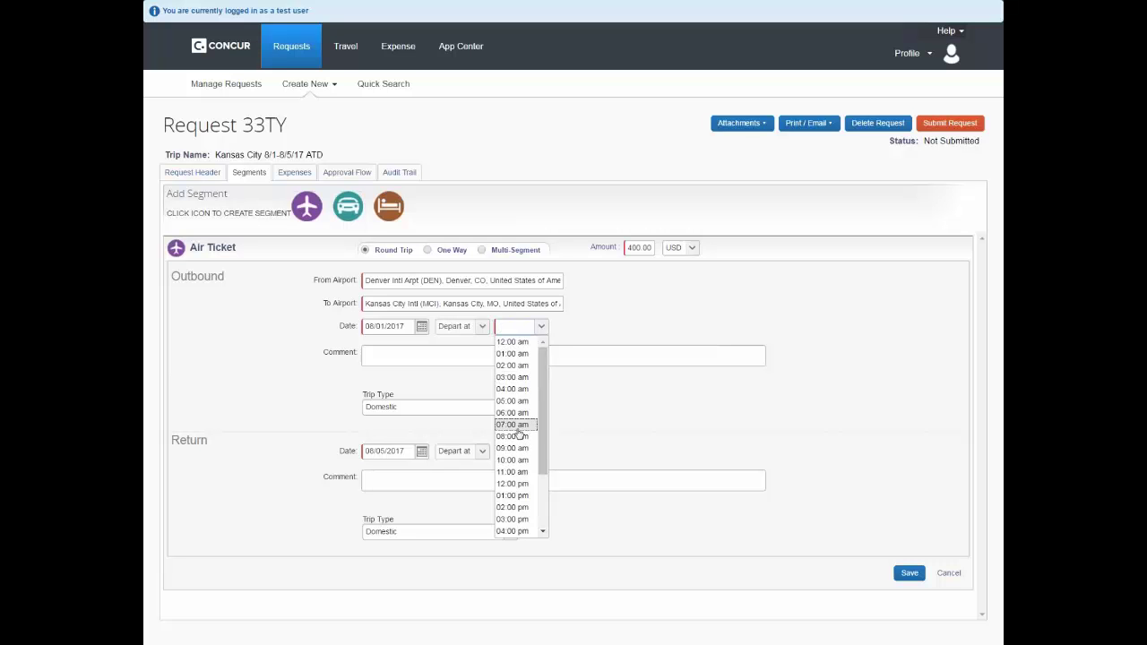
click(518, 448)
click(556, 404)
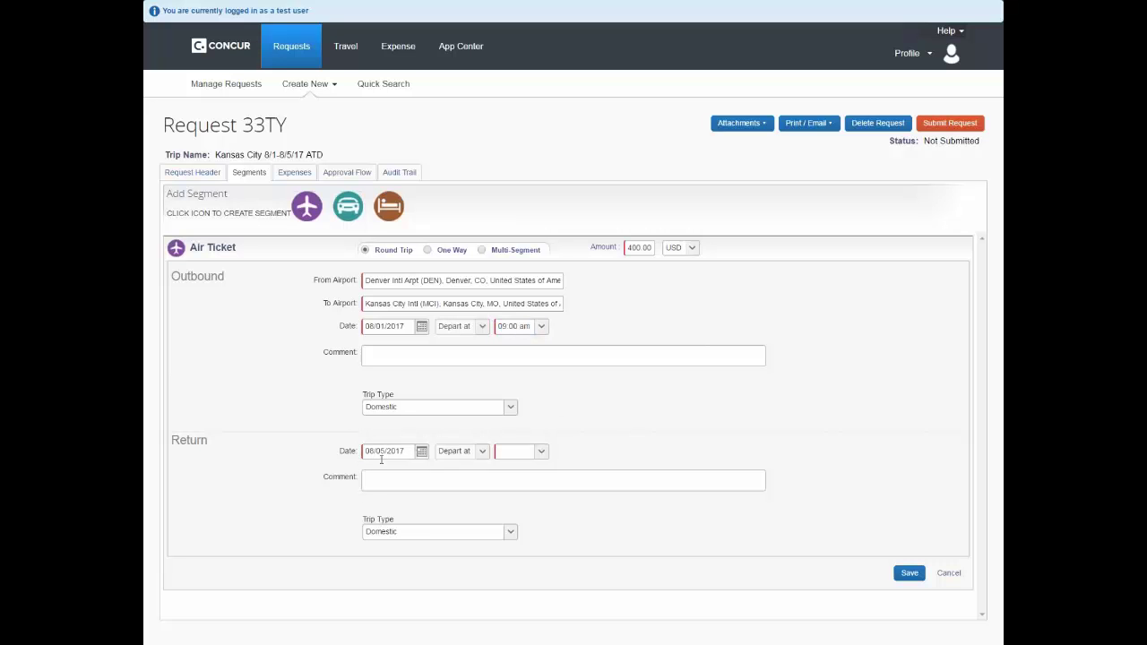
click(543, 450)
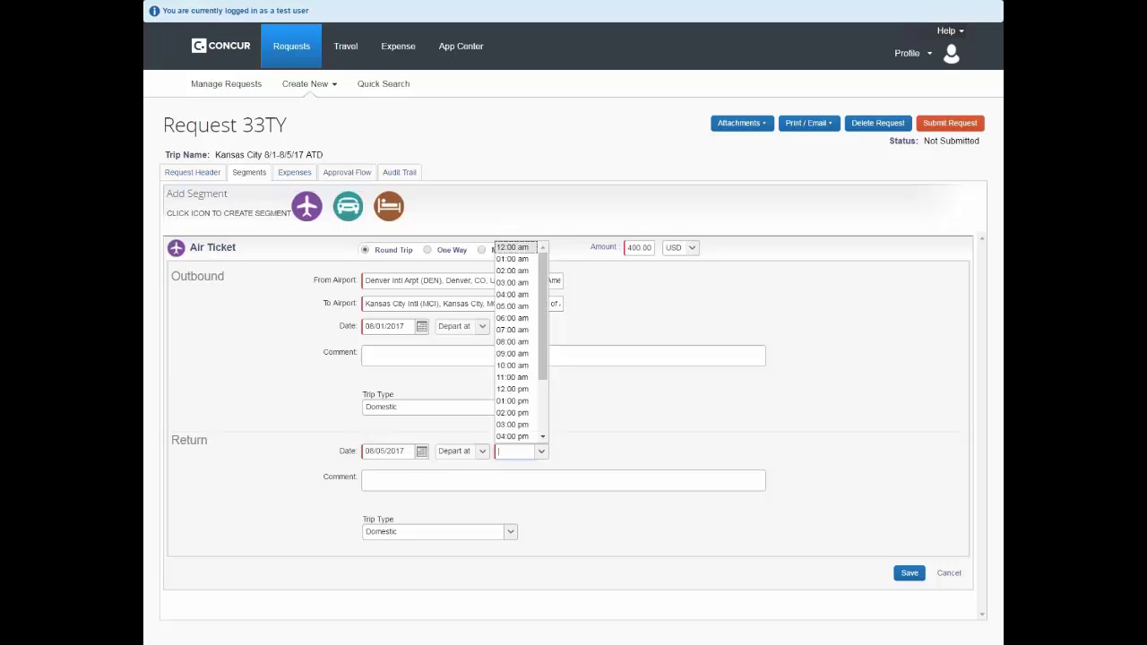
scroll(546, 403, down, 3)
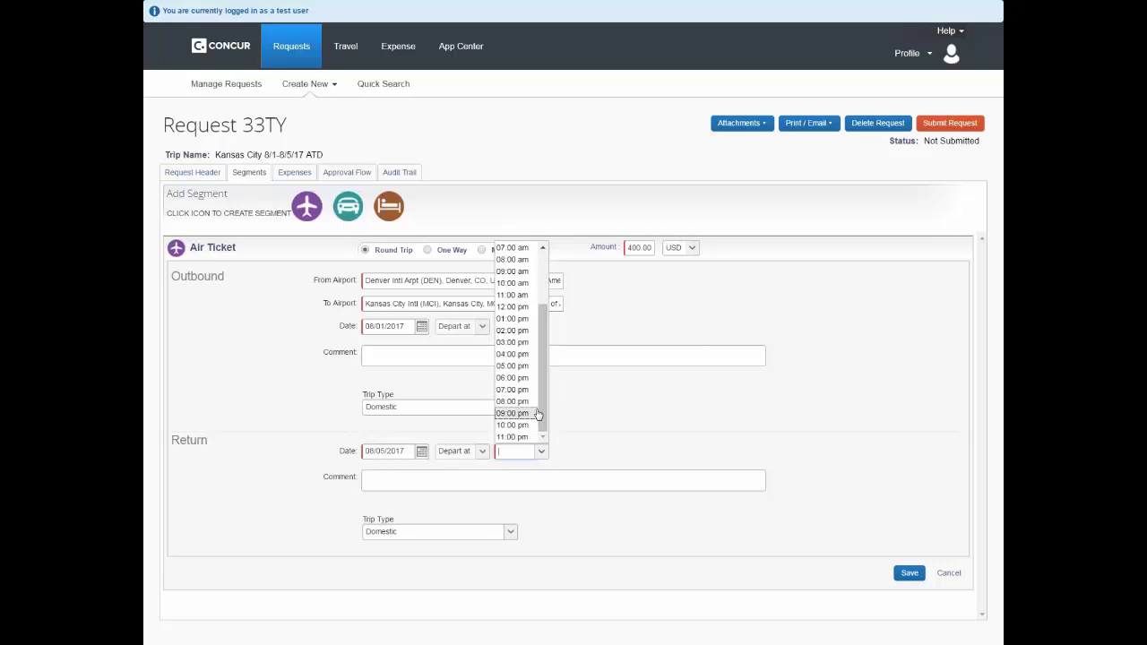
click(527, 402)
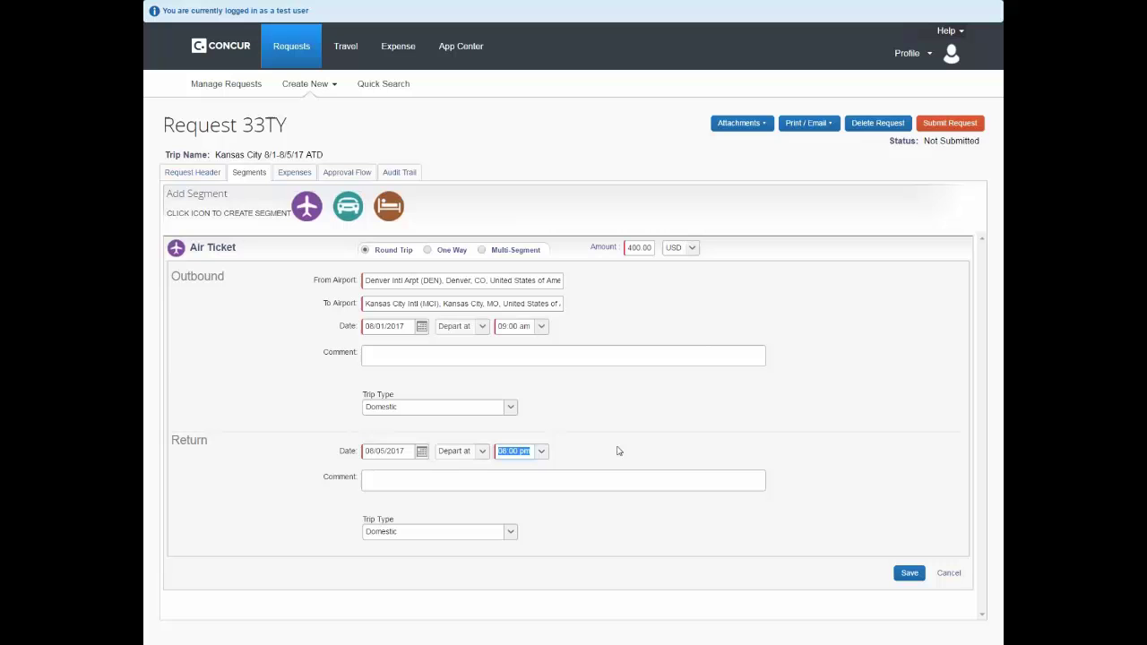
click(910, 573)
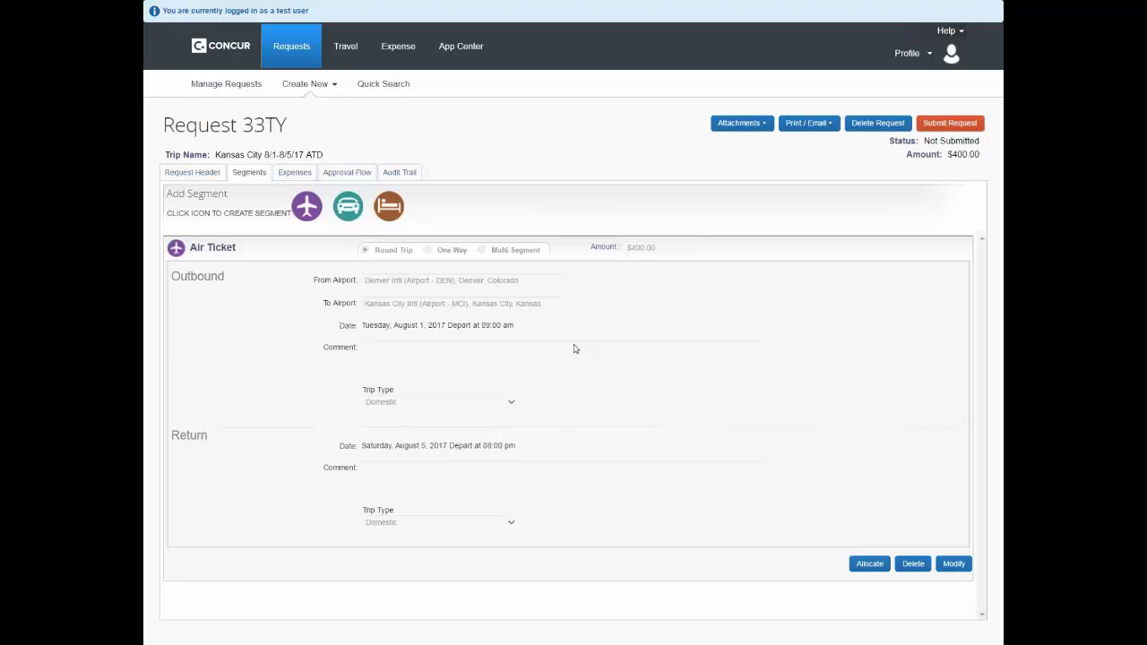
Save a $300 car rental with pick-up and drop-off at Kansas City Intl (Airport - MCI)
click(348, 215)
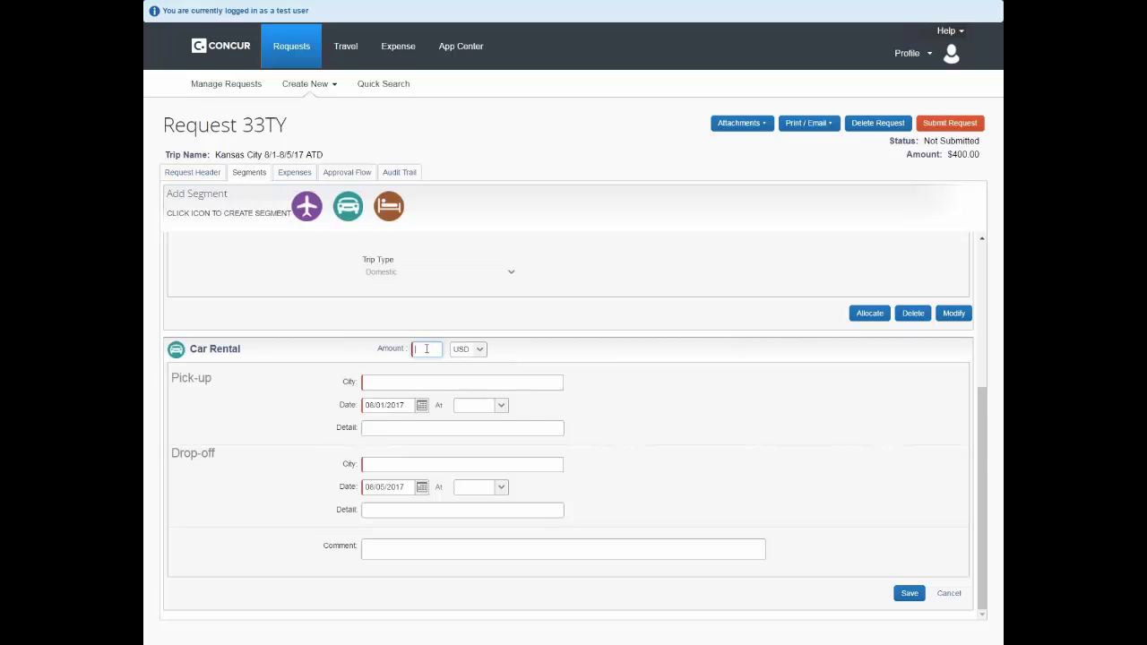
text(300)
click(424, 381)
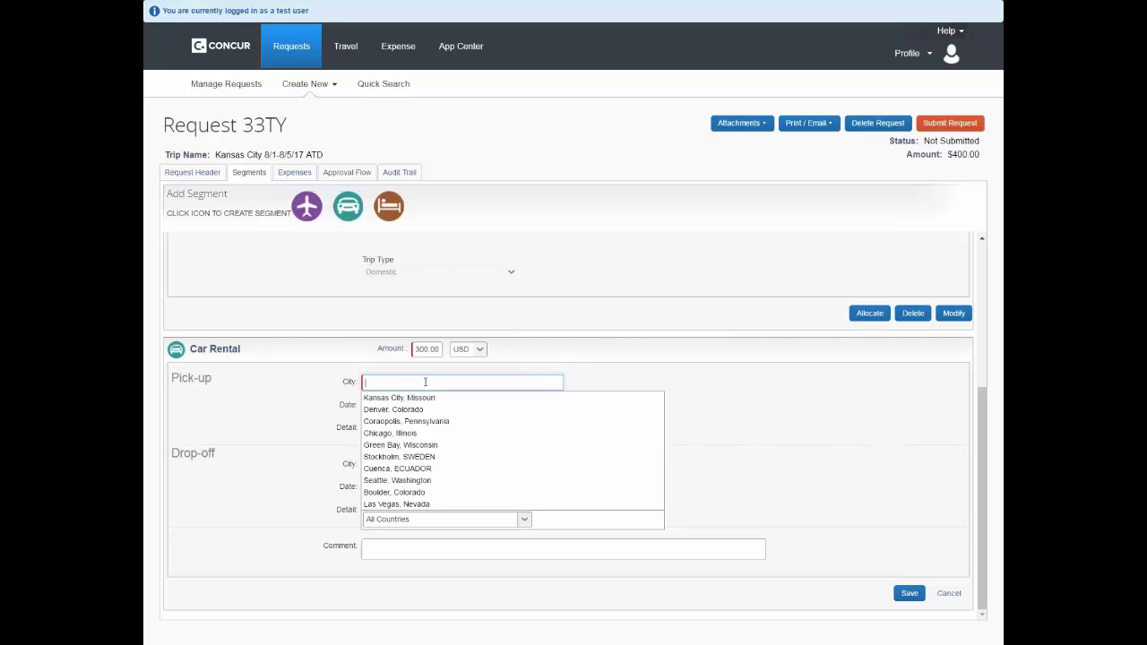
text(kansas city)
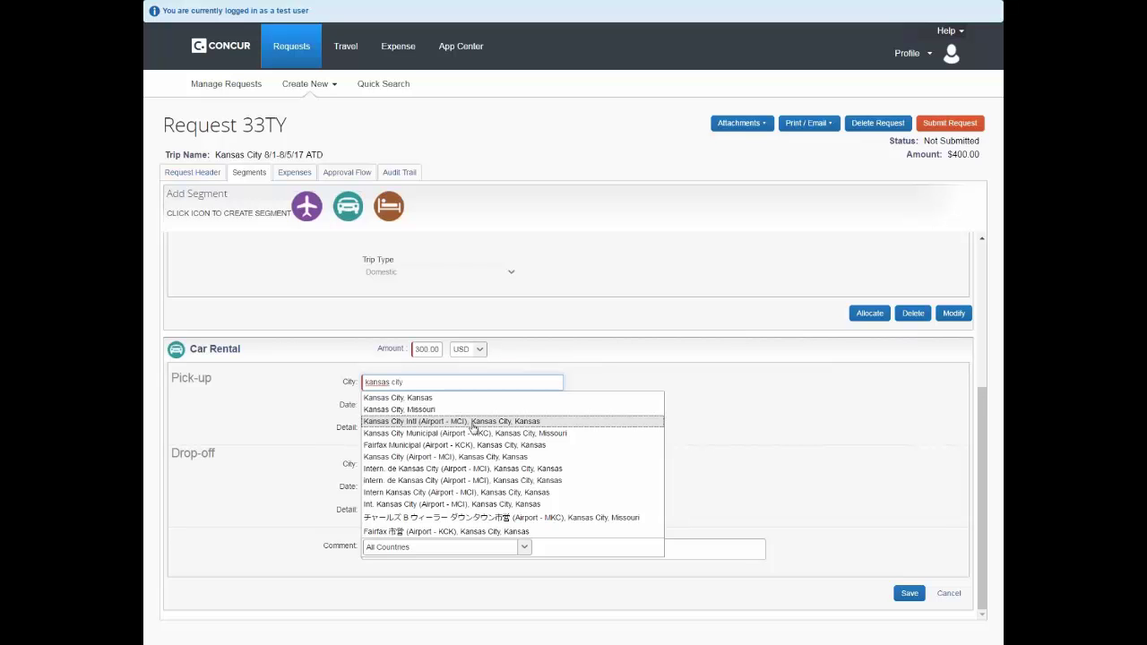
click(472, 425)
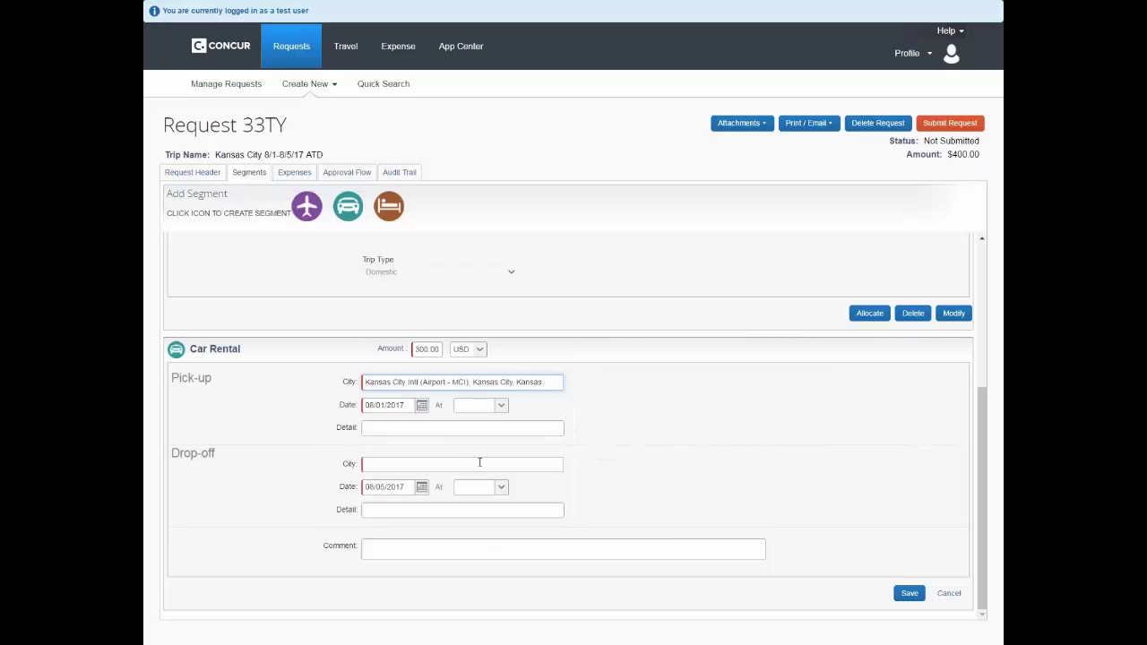
click(491, 463)
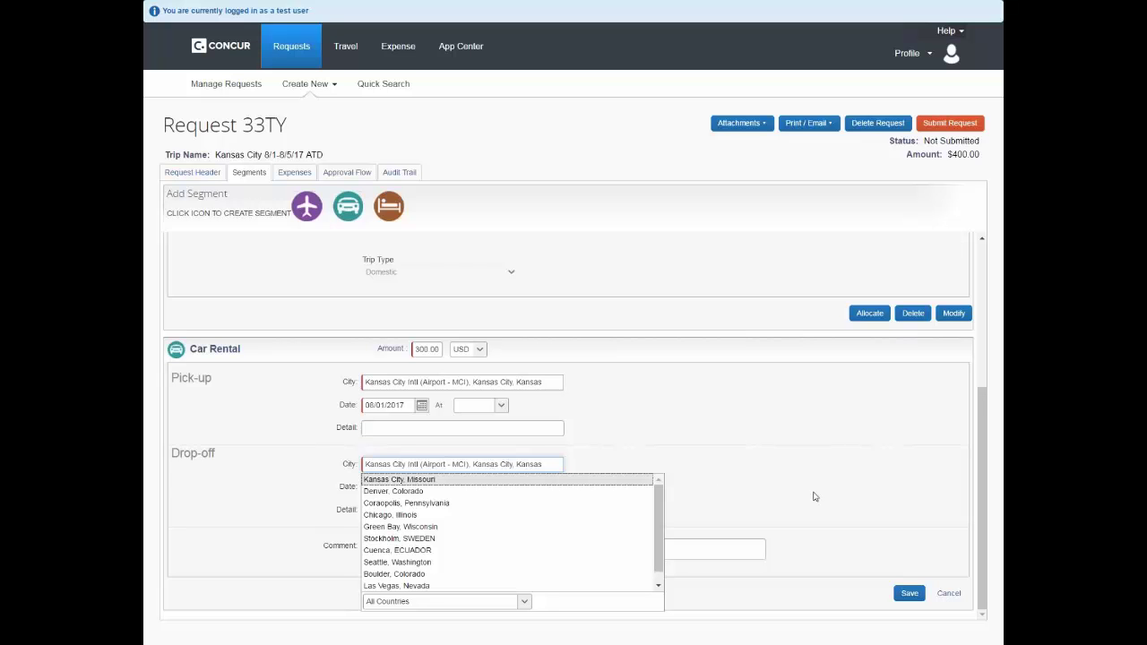
click(888, 549)
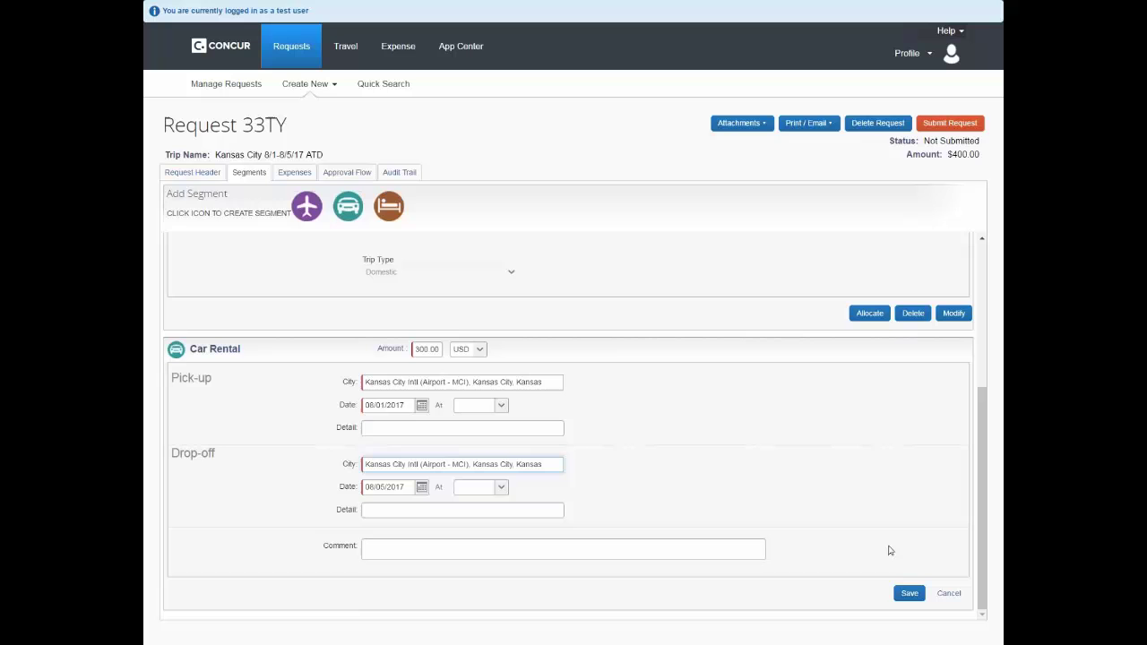
click(909, 594)
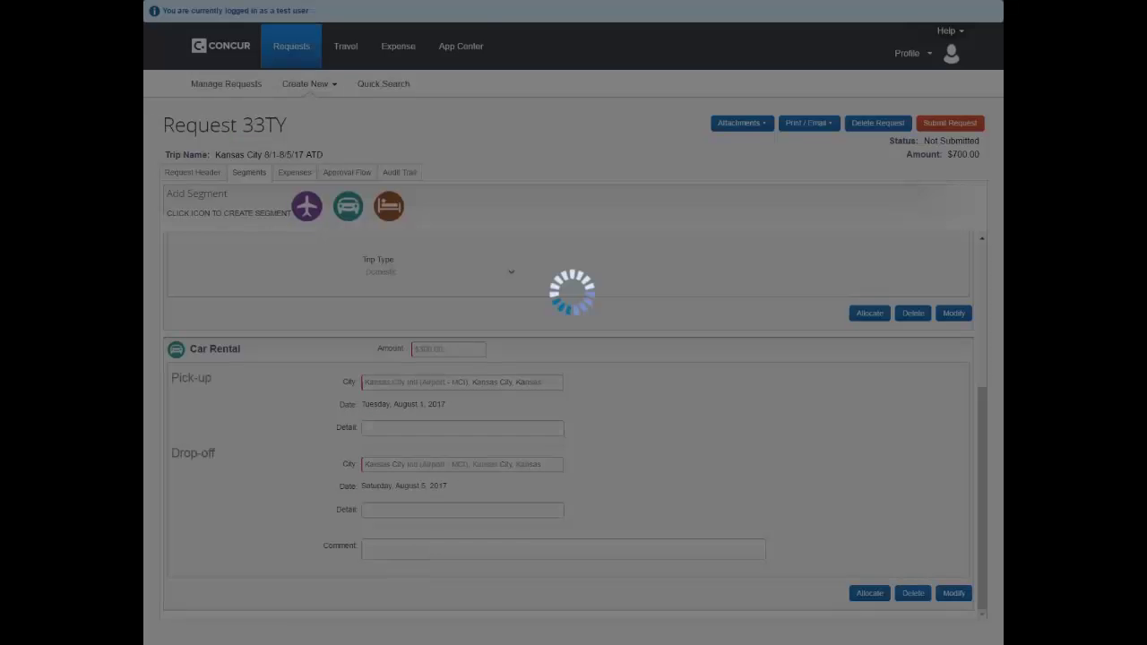
Save a $1,200 hotel in Kansas City, Missouri, then view the request's $1,900 expenses
click(396, 213)
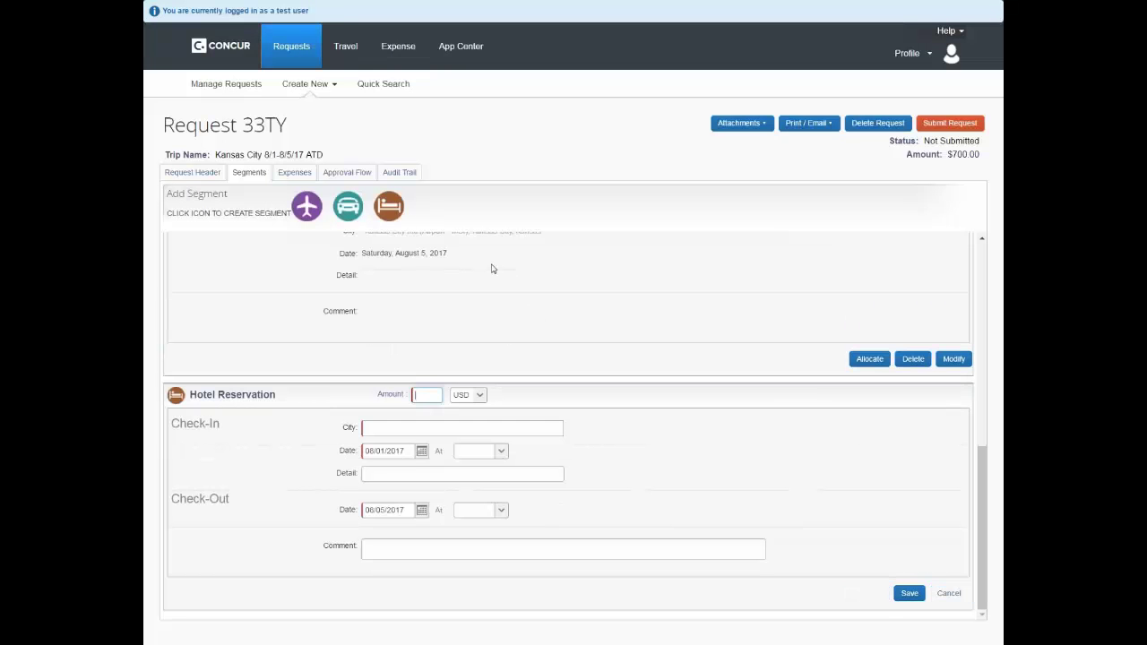
text(1200)
click(466, 429)
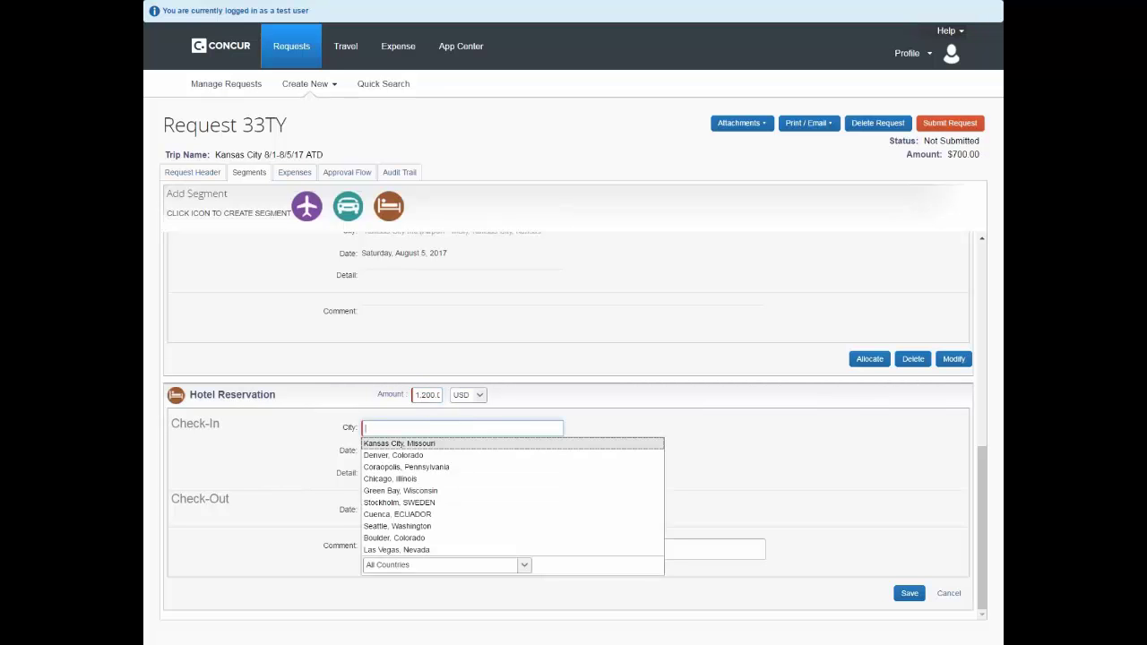
click(435, 444)
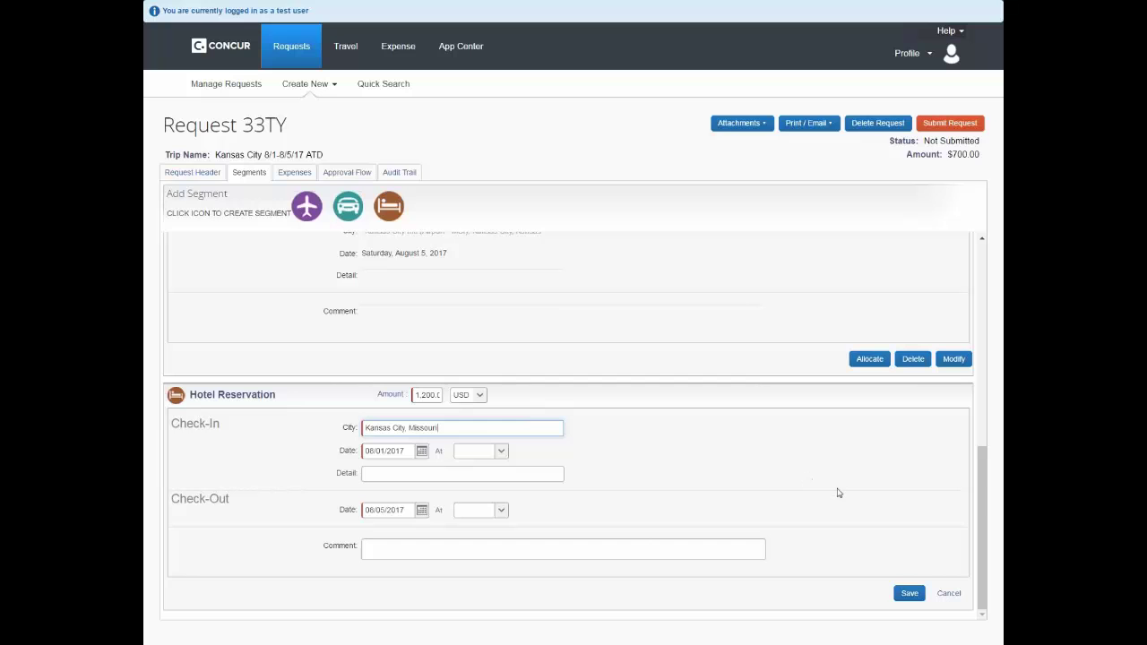
click(905, 592)
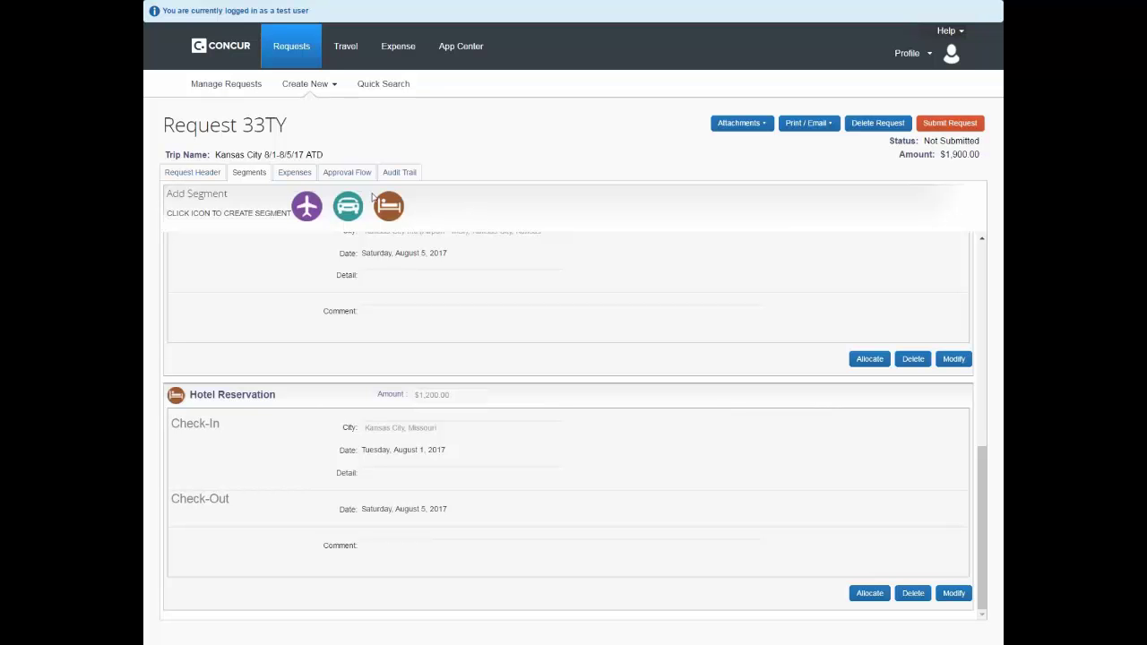
click(295, 174)
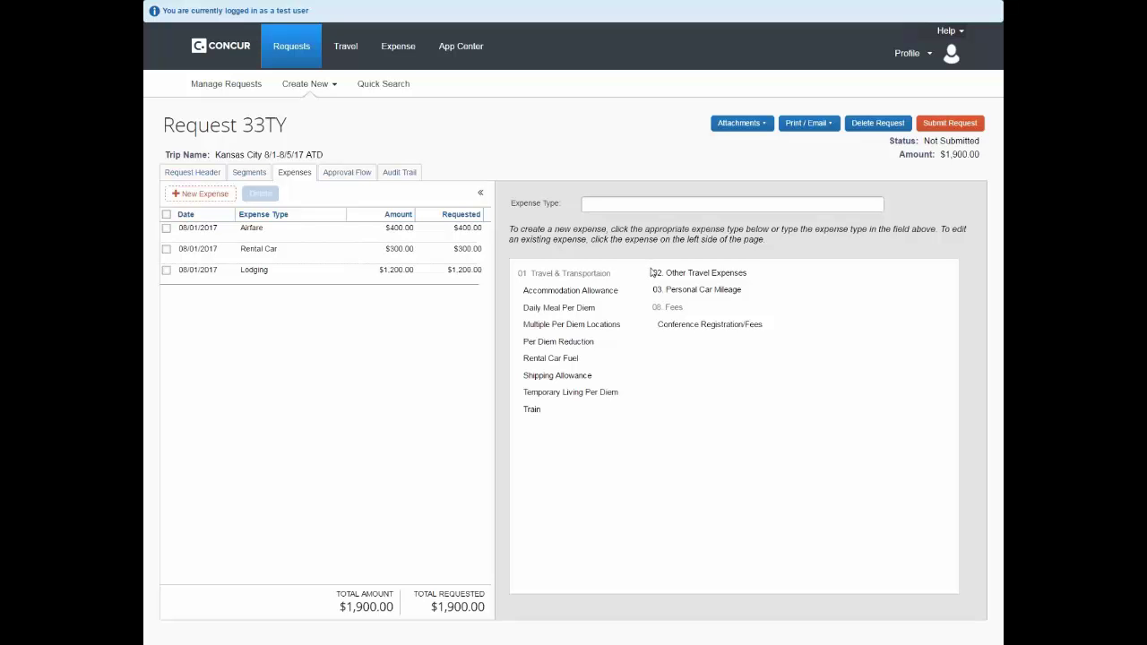
Add Daily Meal Per Diem, Conference Registration/Fees at 1495, and Rental Car Fuel at 40
click(583, 310)
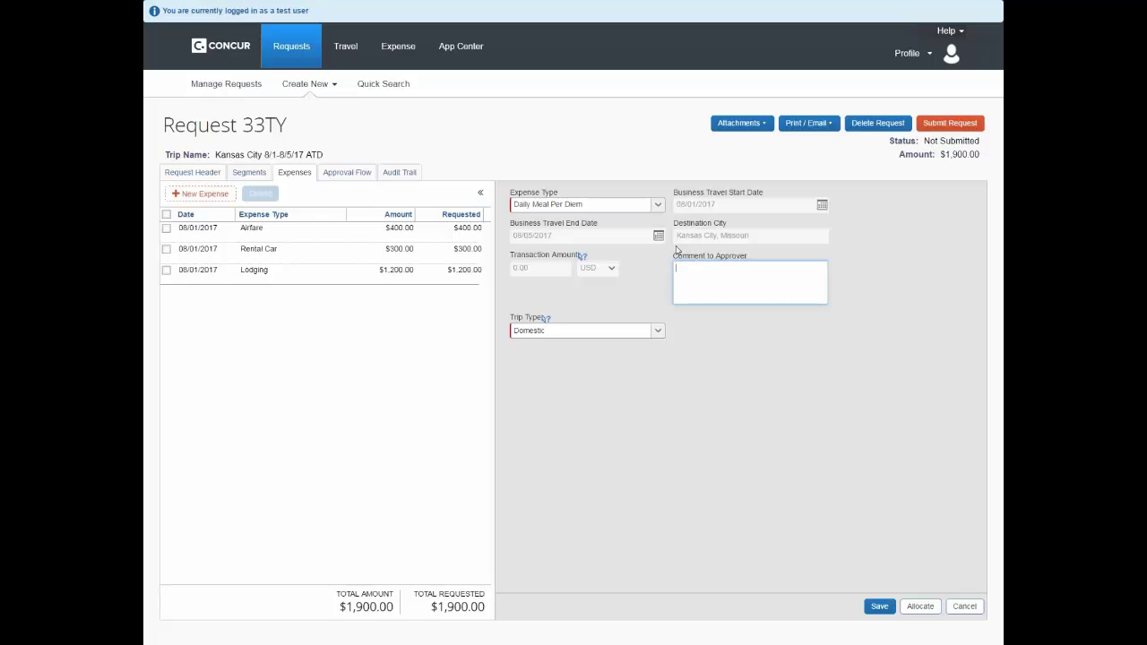
click(882, 609)
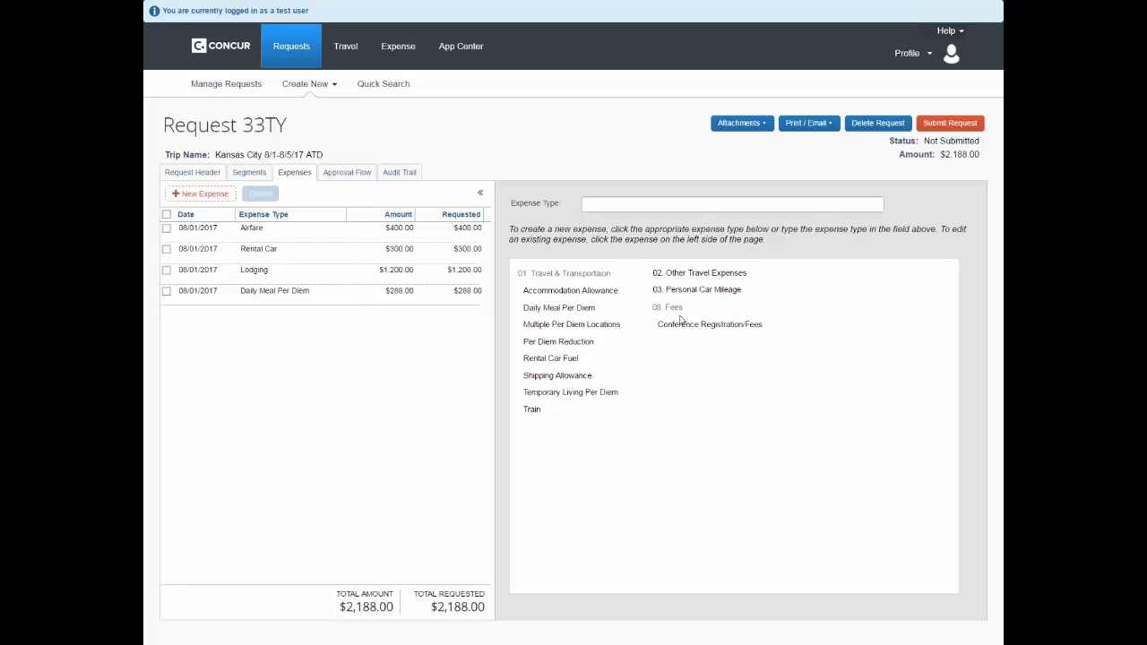
click(713, 327)
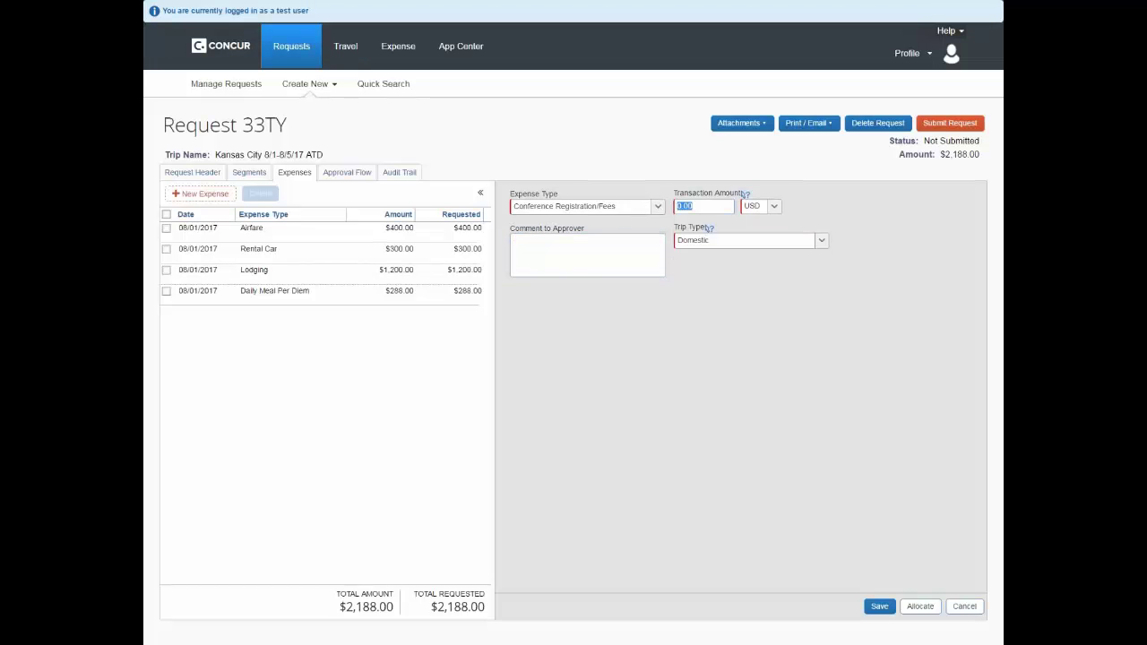
text(1495)
click(874, 606)
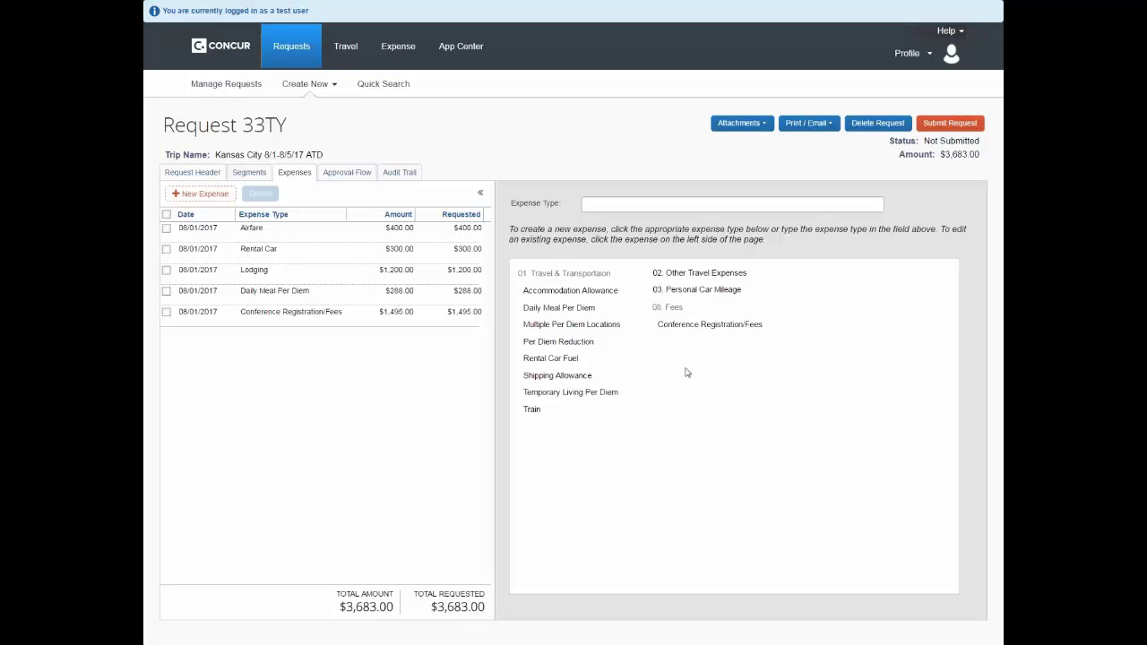
click(550, 357)
click(706, 206)
text(40)
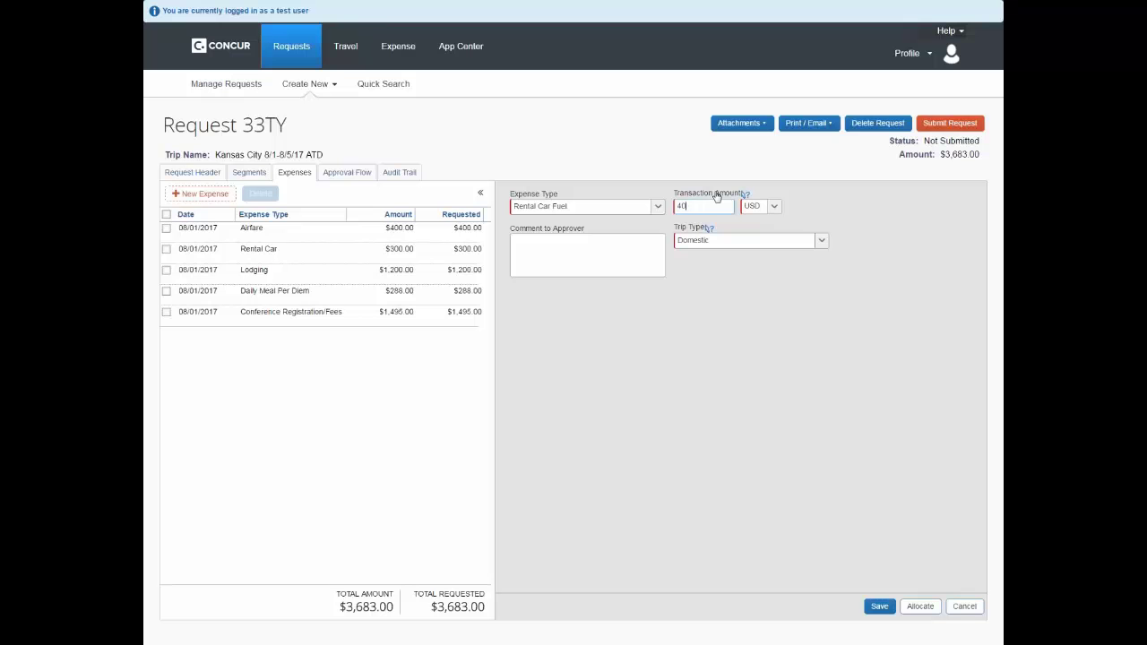
click(879, 606)
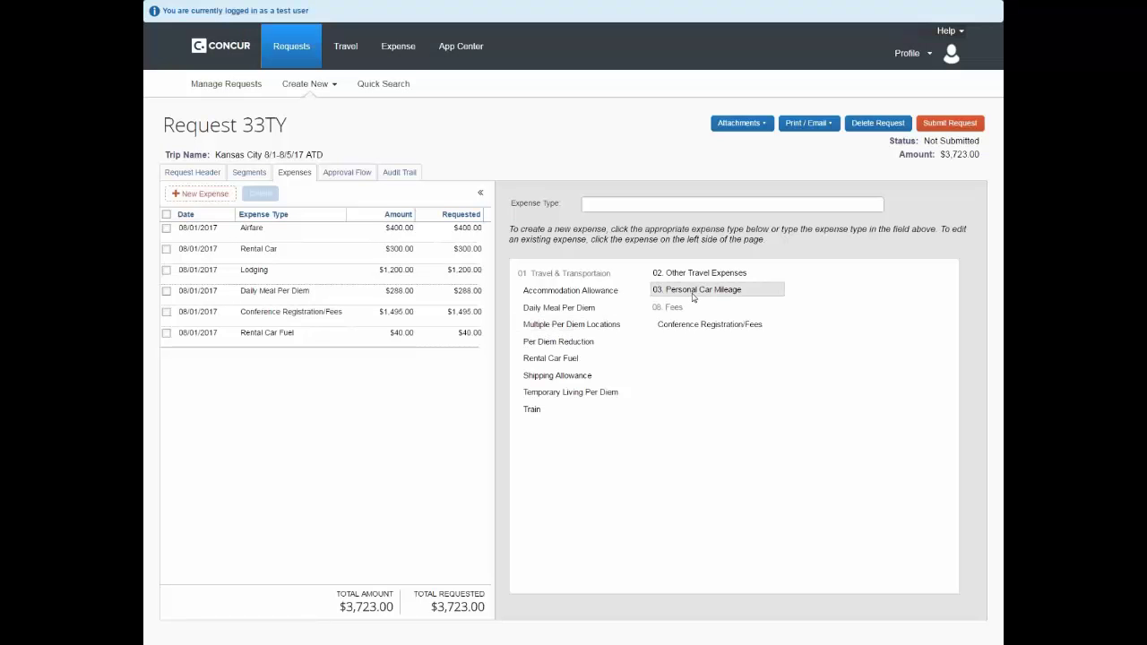
Save a Personal Car Mileage expense with distance 8, worth $43.20
click(693, 290)
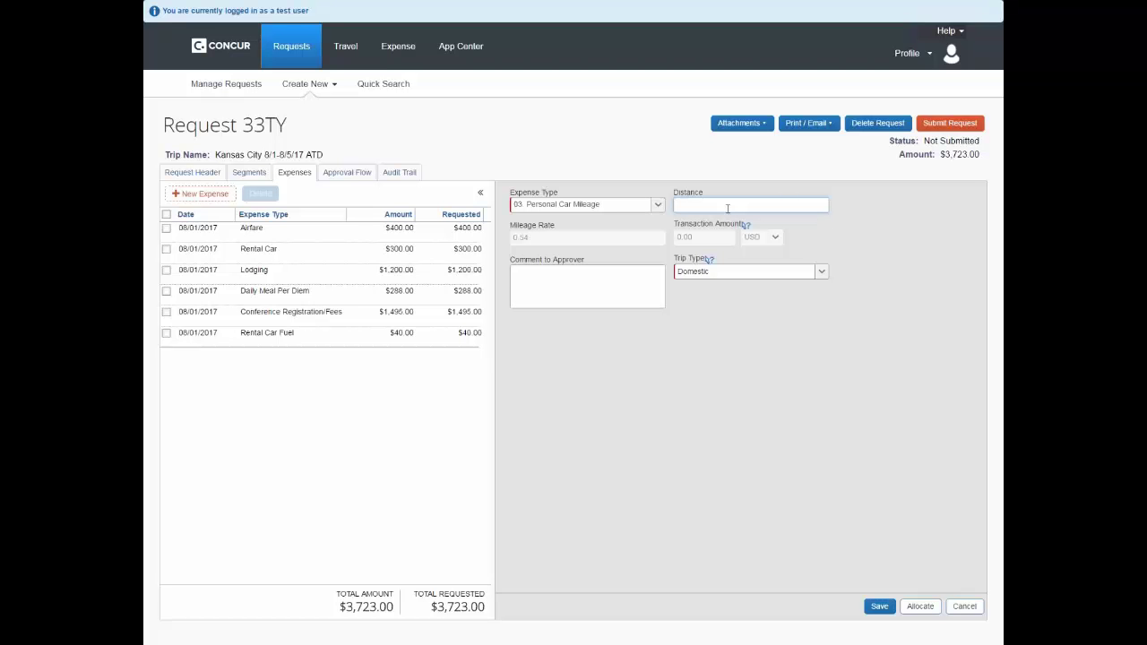
text(80)
click(879, 608)
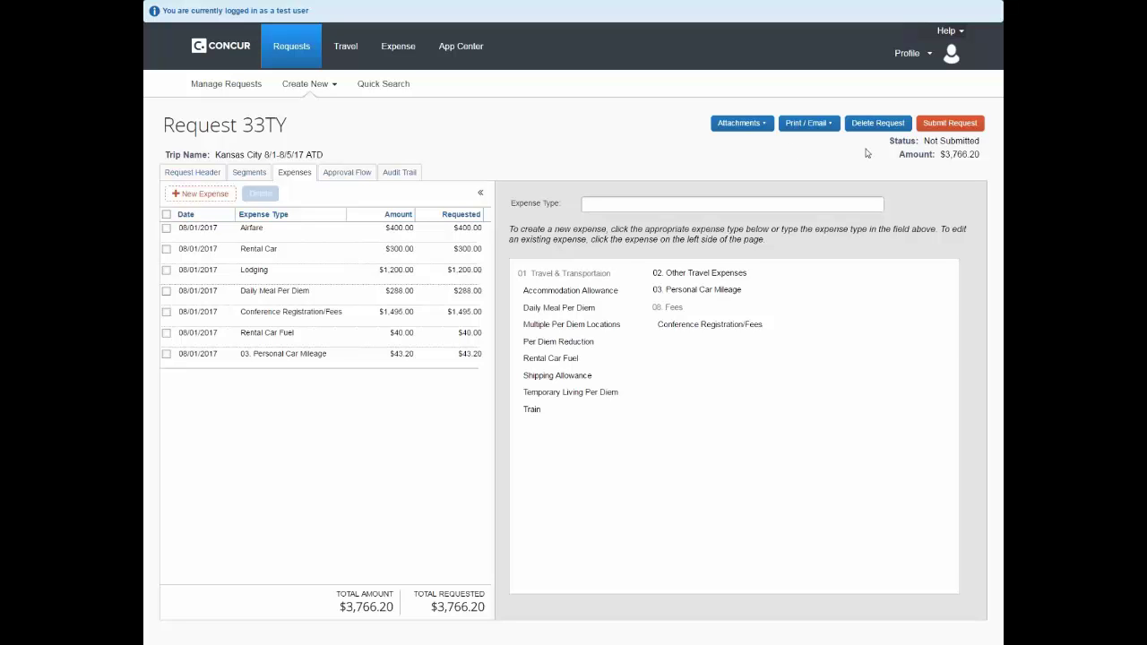
click(943, 126)
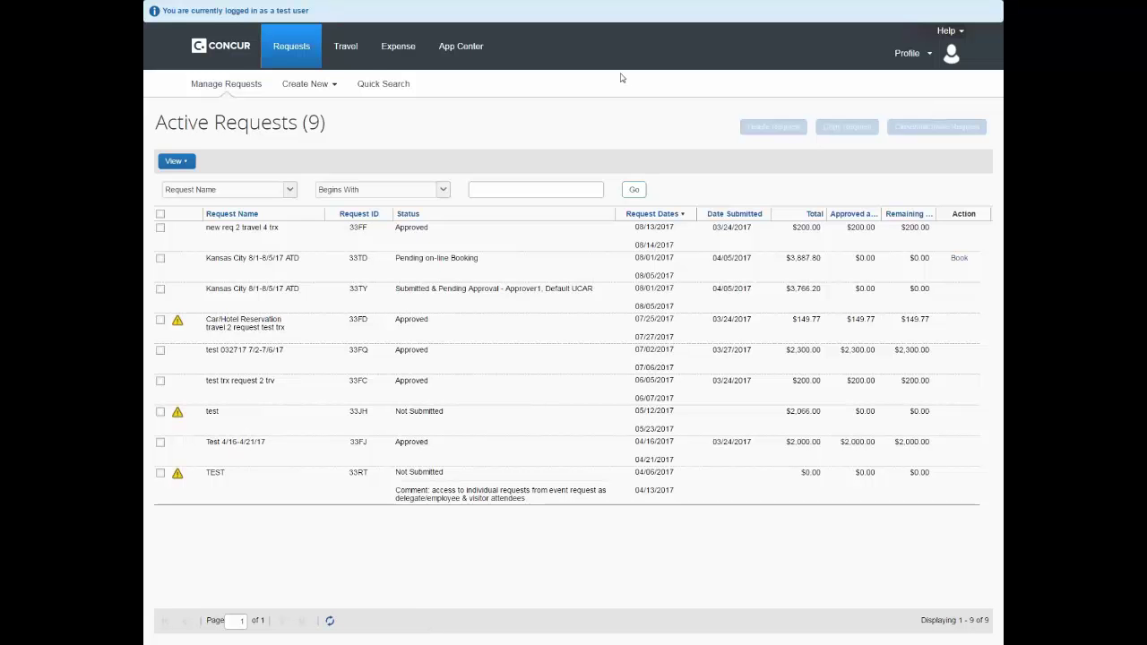
click(236, 63)
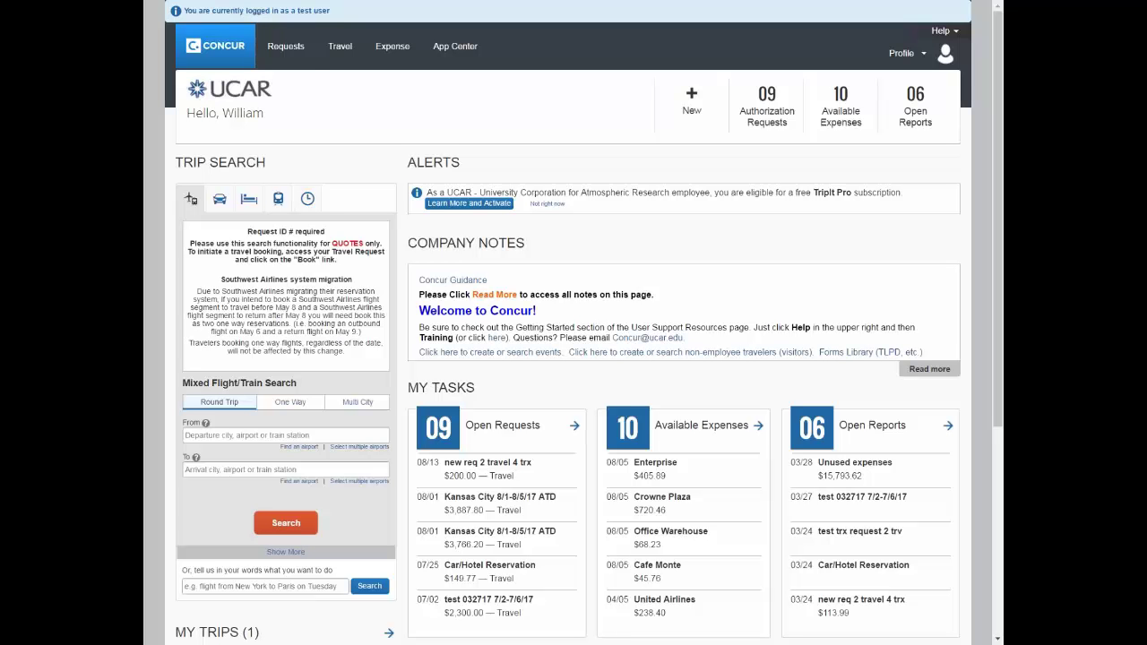
Book the Kansas City 8/1-8/5/17 request from the Requests list
click(276, 49)
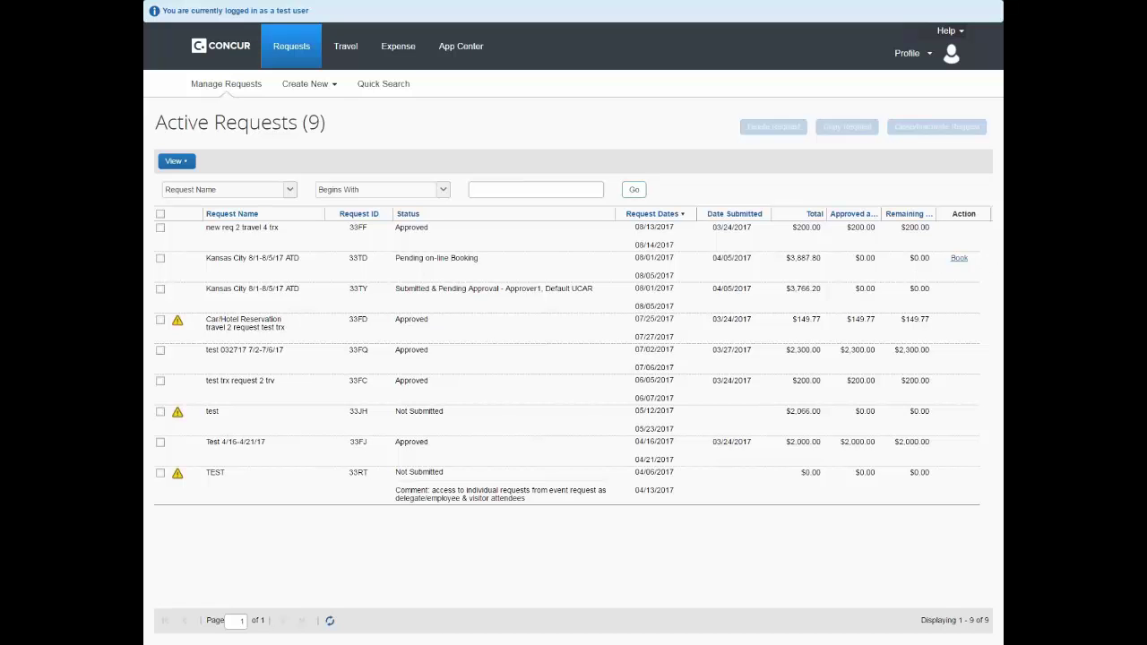
click(958, 259)
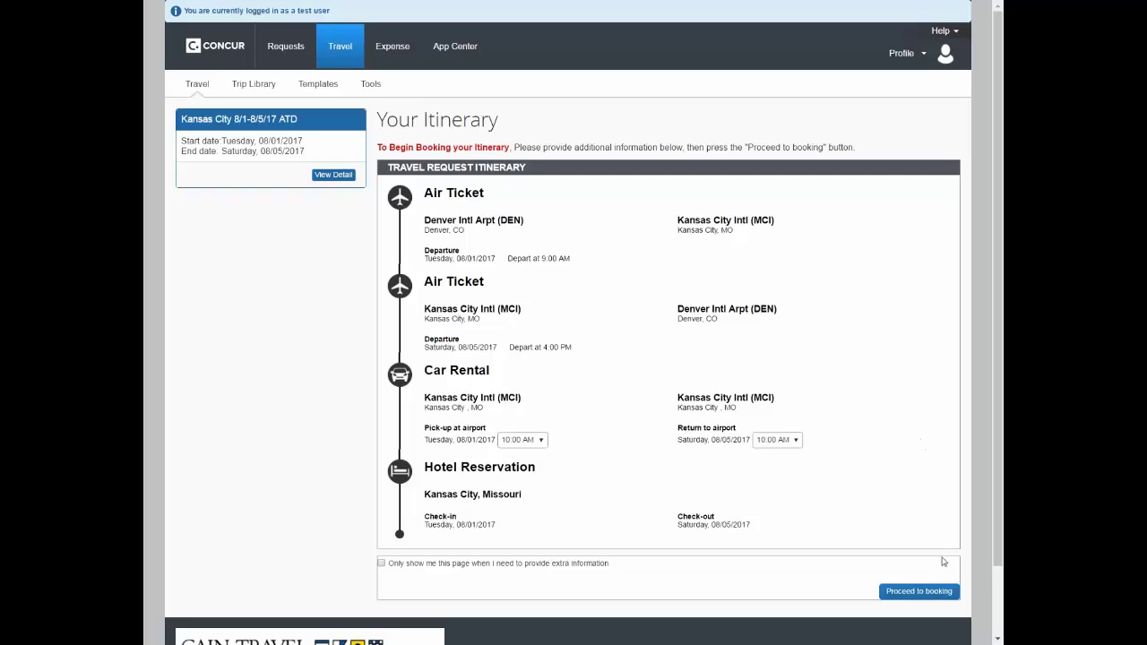
Proceed from the itinerary to the Denver–Kansas City flight search results
click(918, 591)
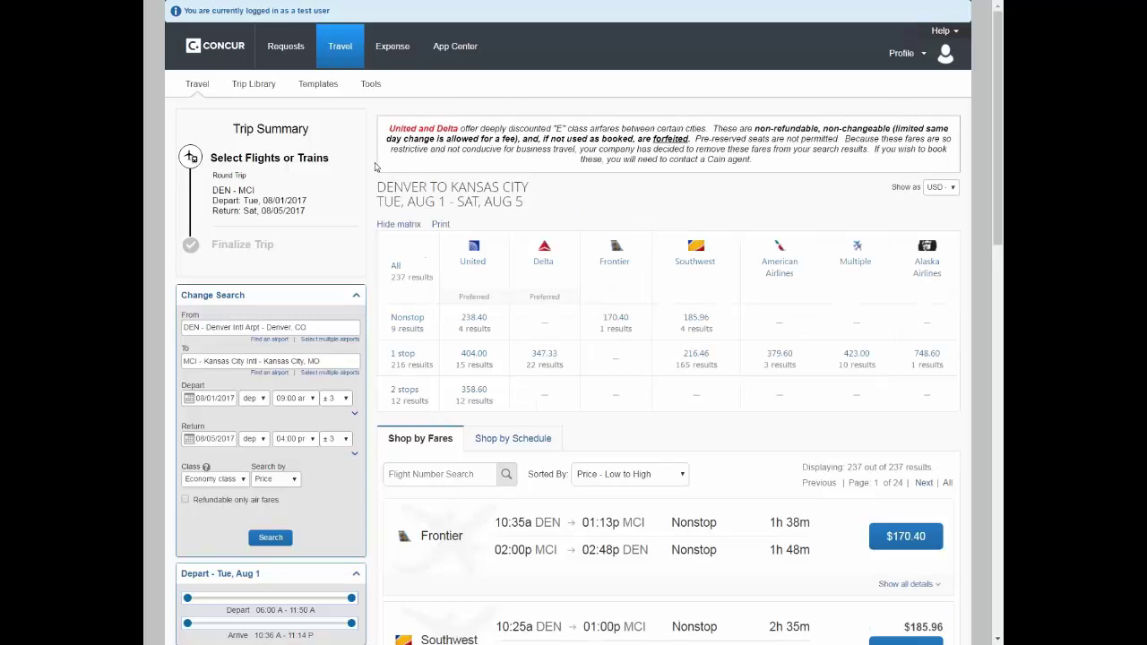
scroll(375, 166, down, 3)
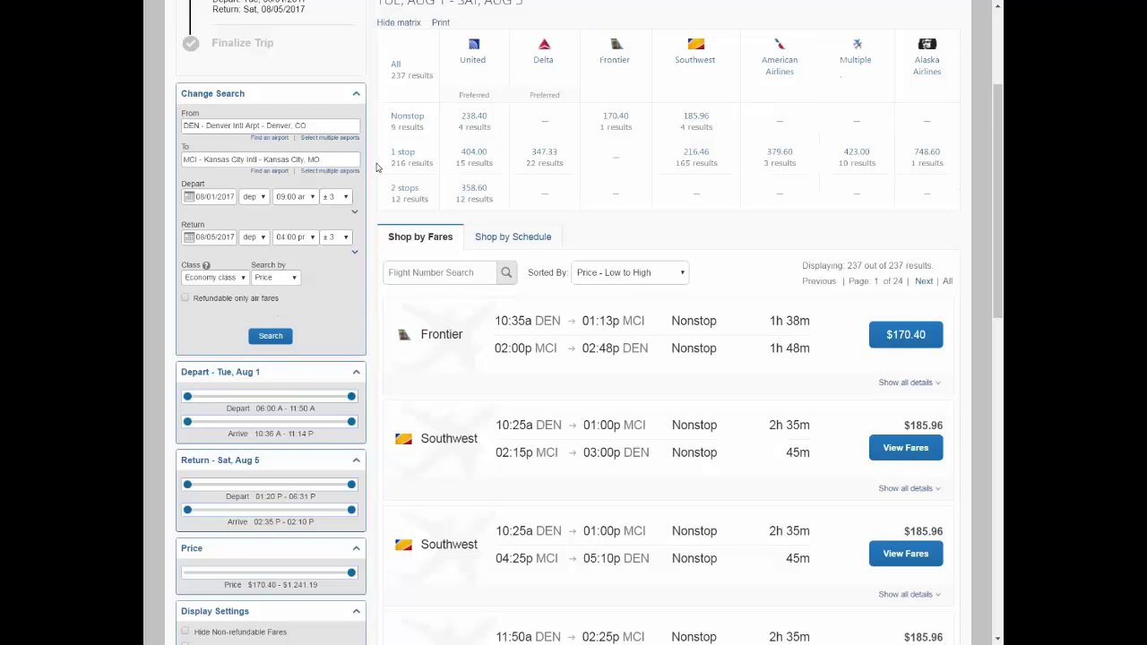
scroll(376, 167, down, 2)
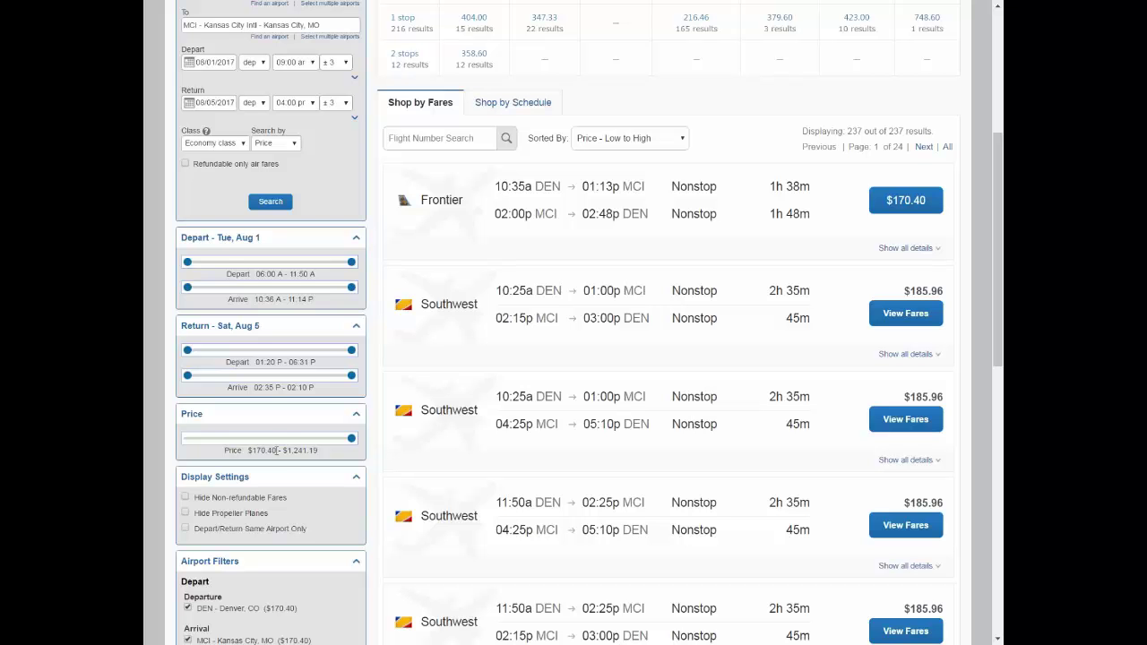
scroll(287, 448, up, 4)
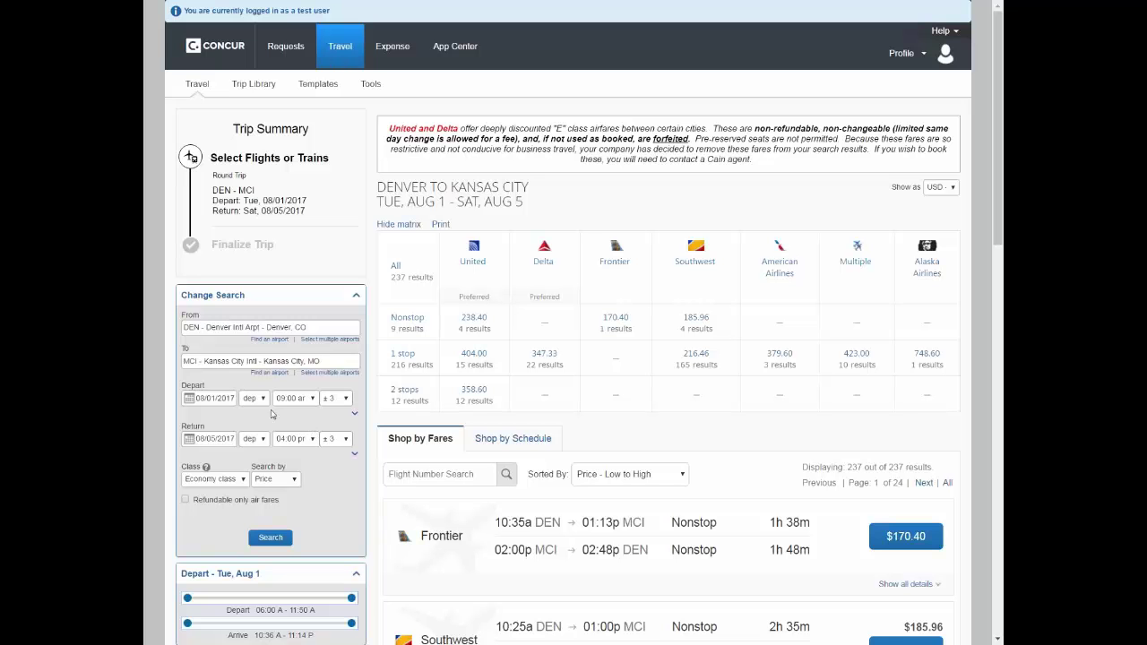
click(310, 402)
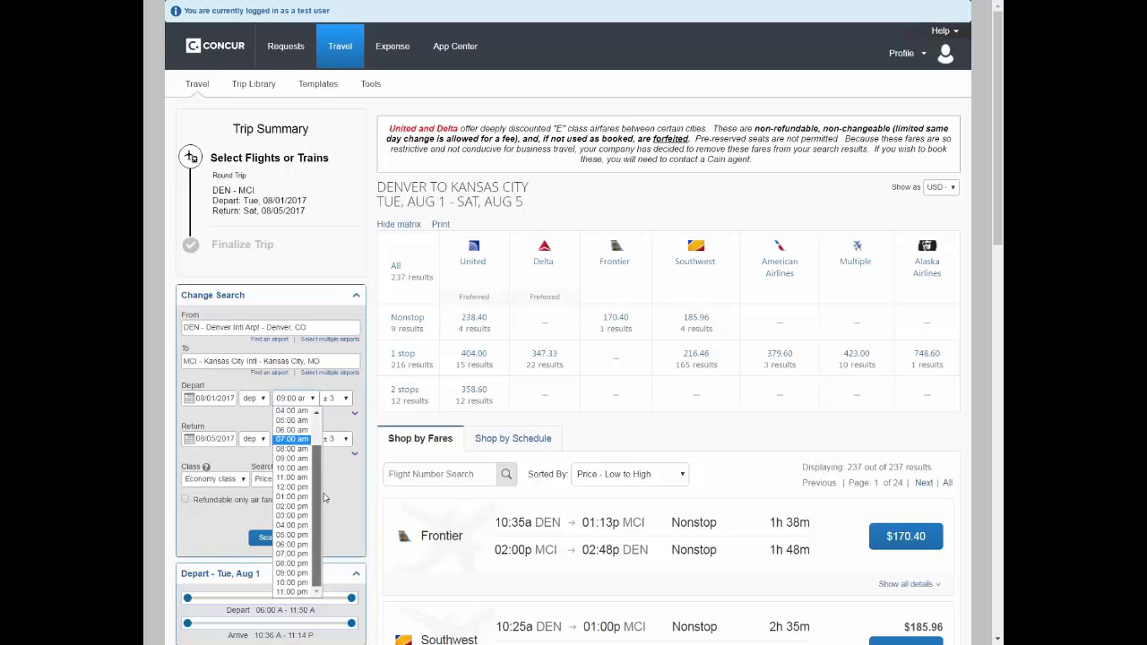
click(303, 402)
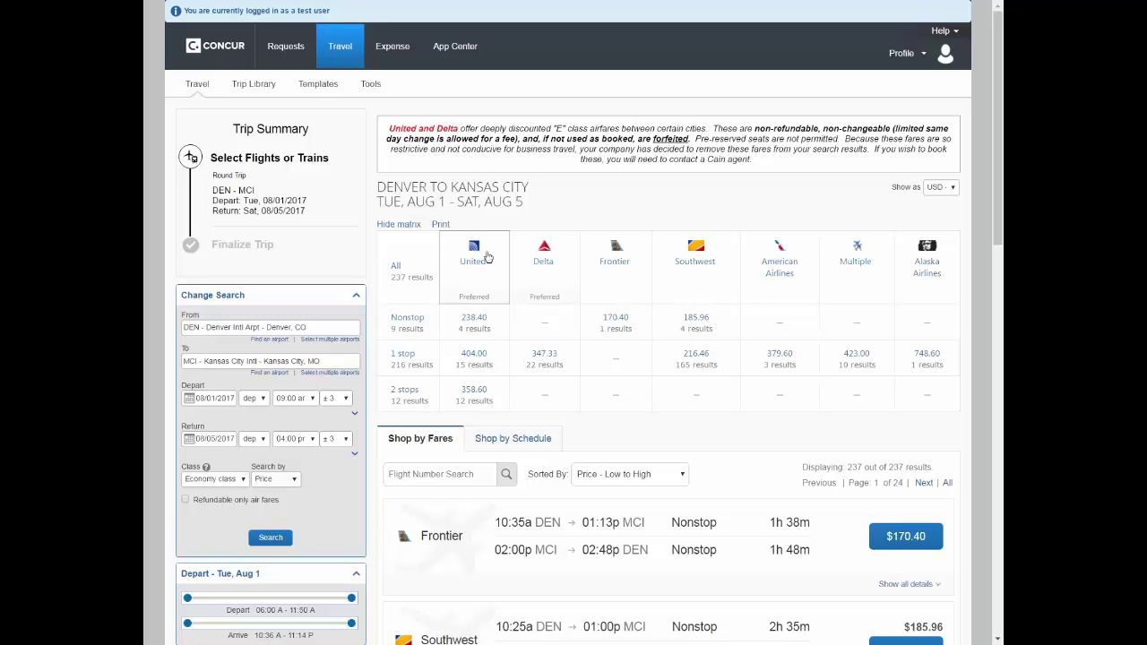
Filter flights to United nonstop fares from $238.40 and scroll to the four results
click(478, 325)
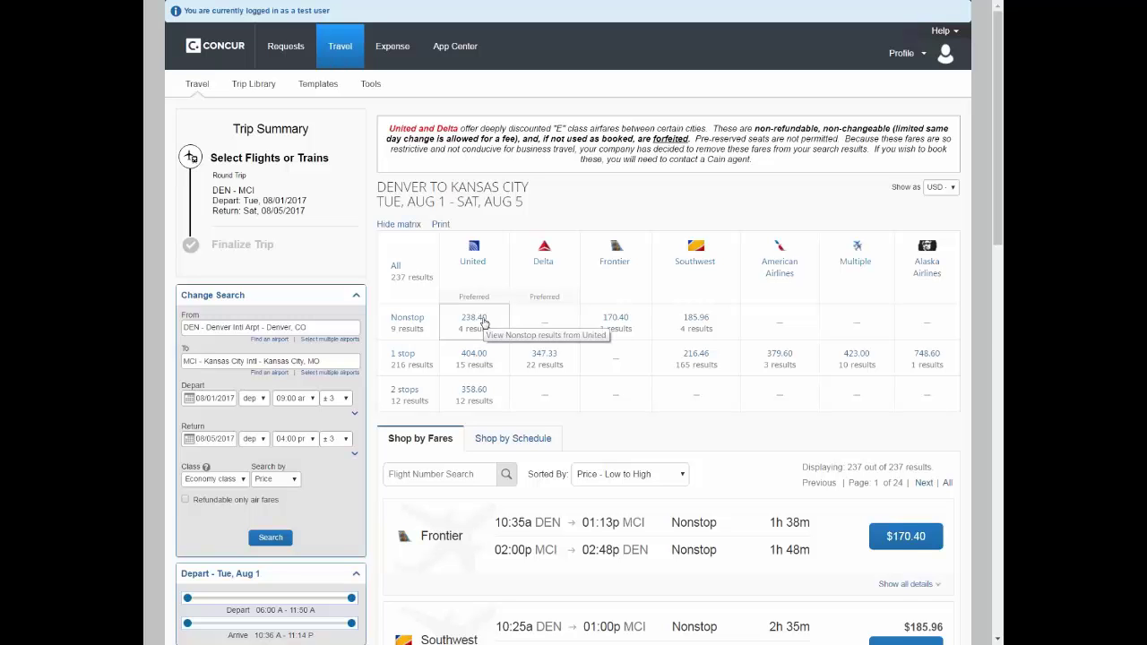
scroll(645, 425, down, 3)
scroll(634, 418, down, 3)
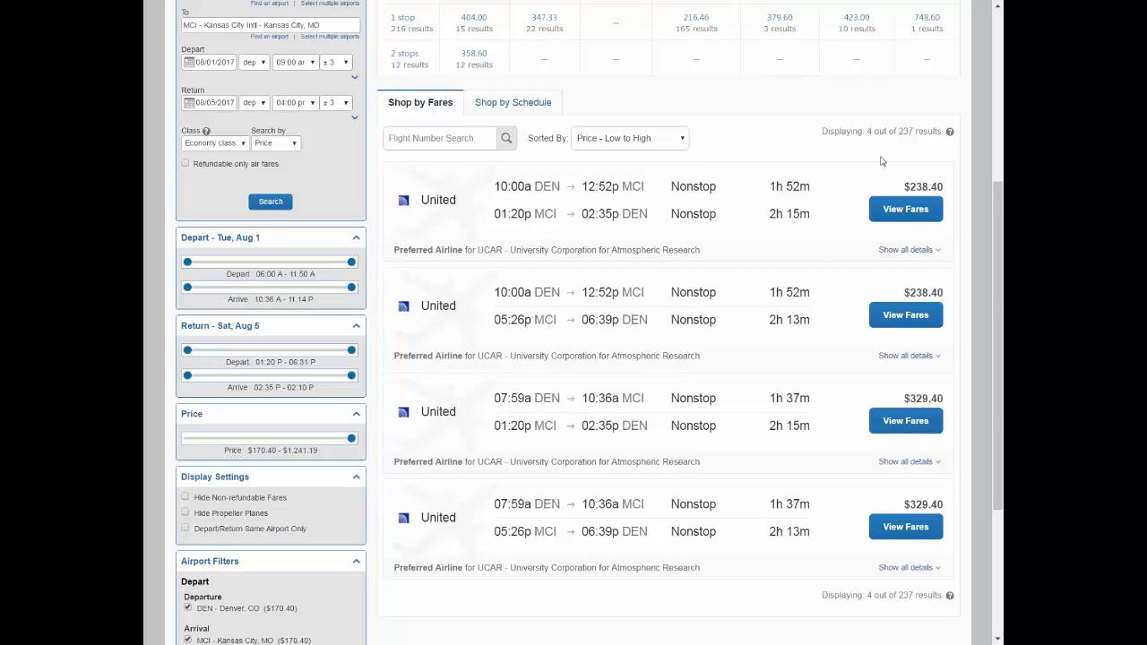
click(522, 105)
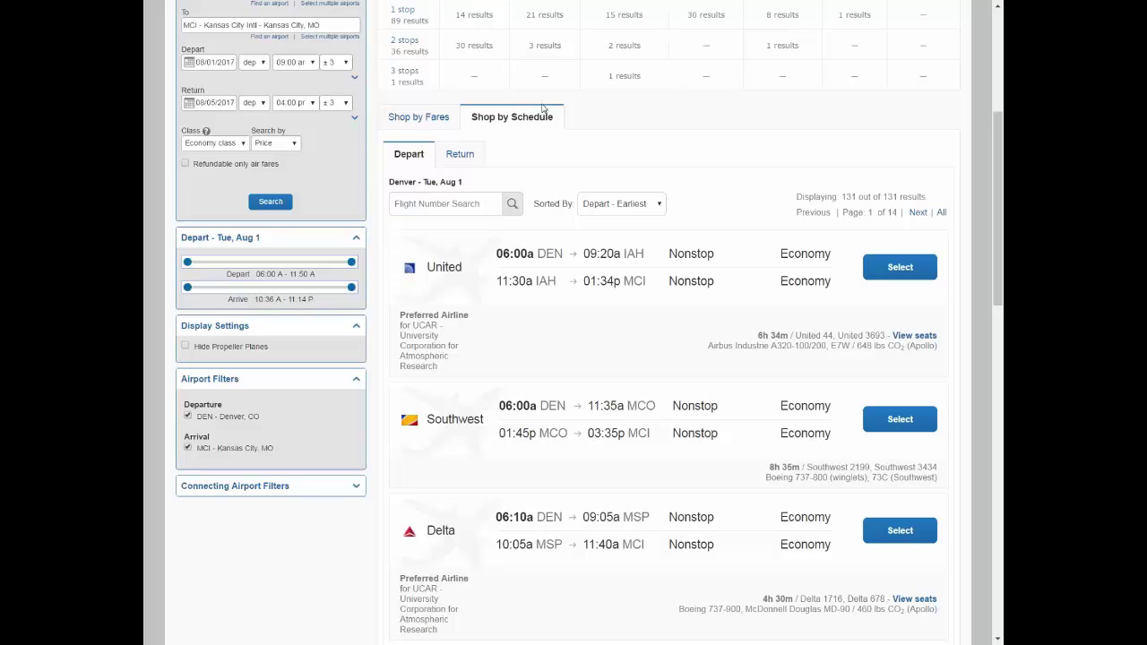
click(410, 119)
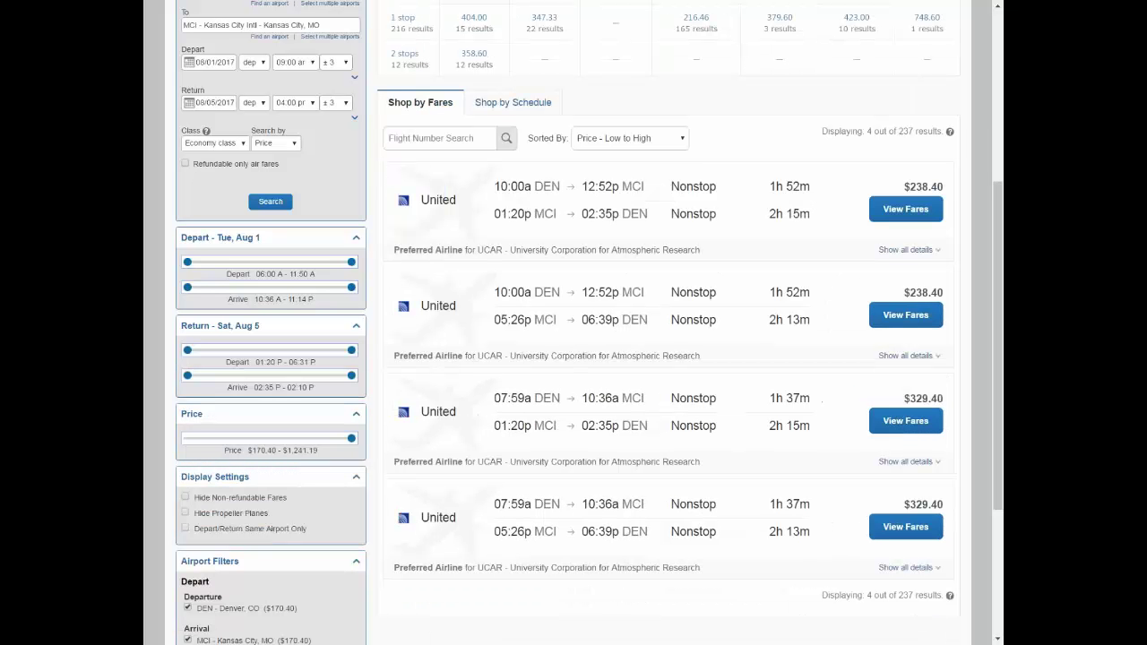
Select the $238.40 Economy (T) fare on the first United nonstop result
click(917, 213)
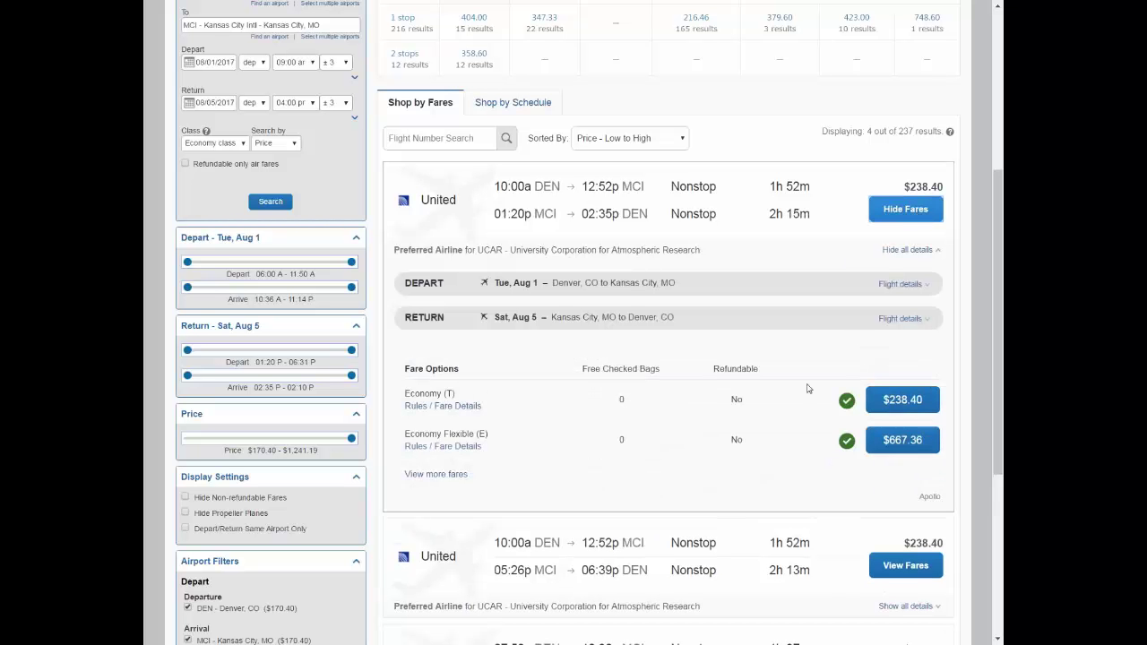
click(904, 405)
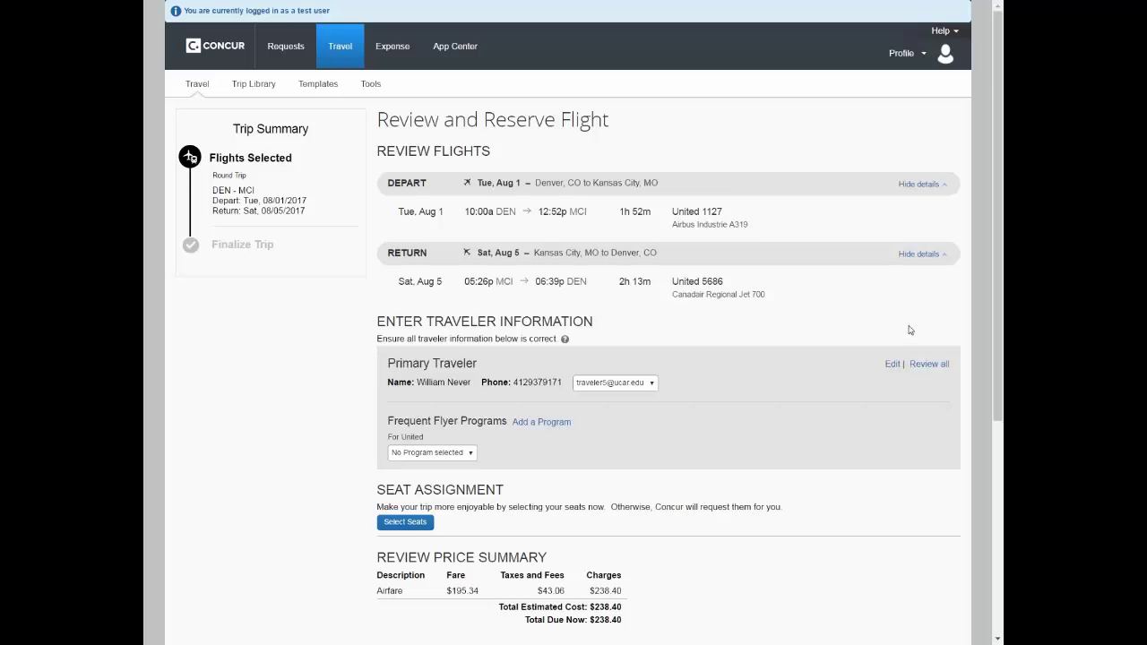
Pay with the UCAR Lodge Card and reserve the round-trip flights
scroll(909, 329, down, 3)
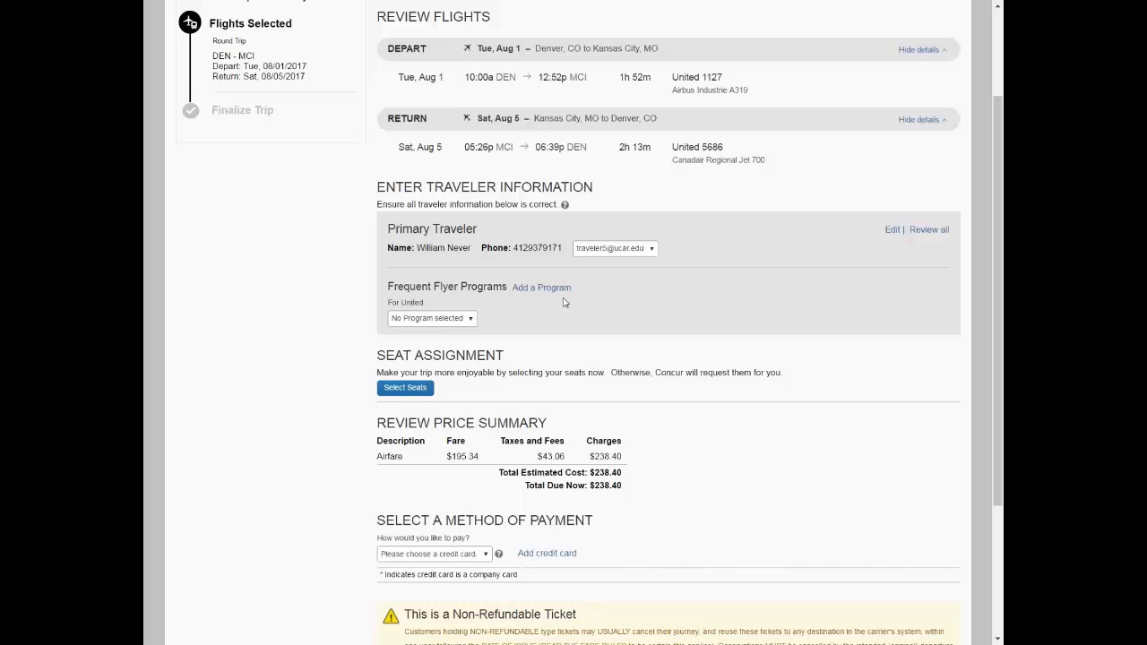
scroll(502, 327, down, 1)
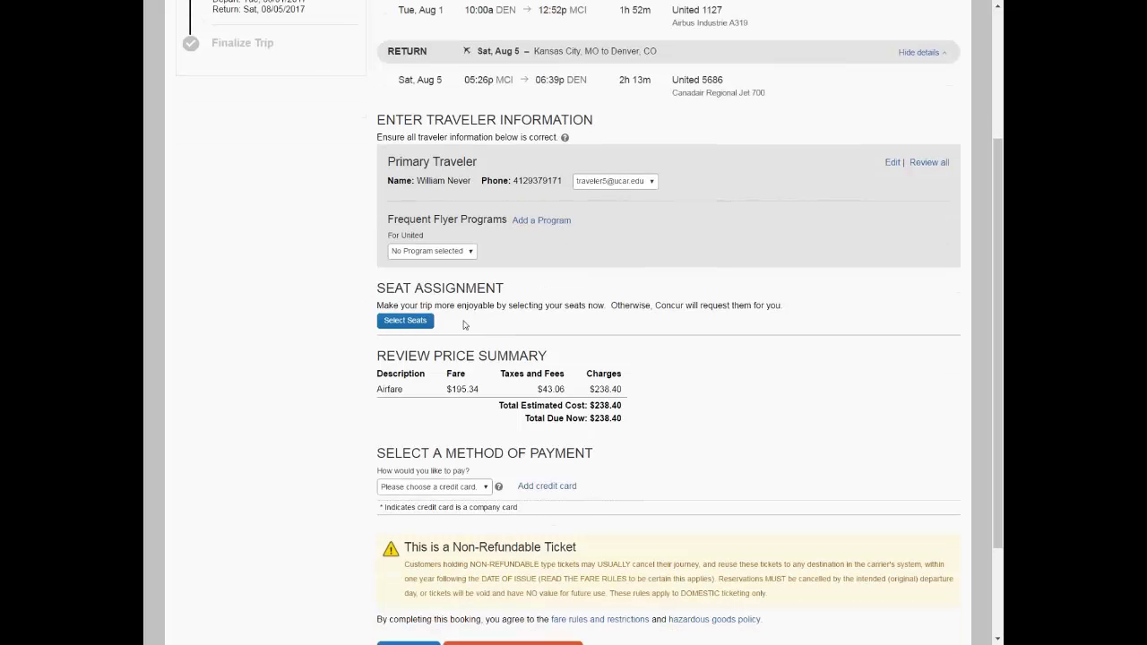
scroll(465, 329, down, 1)
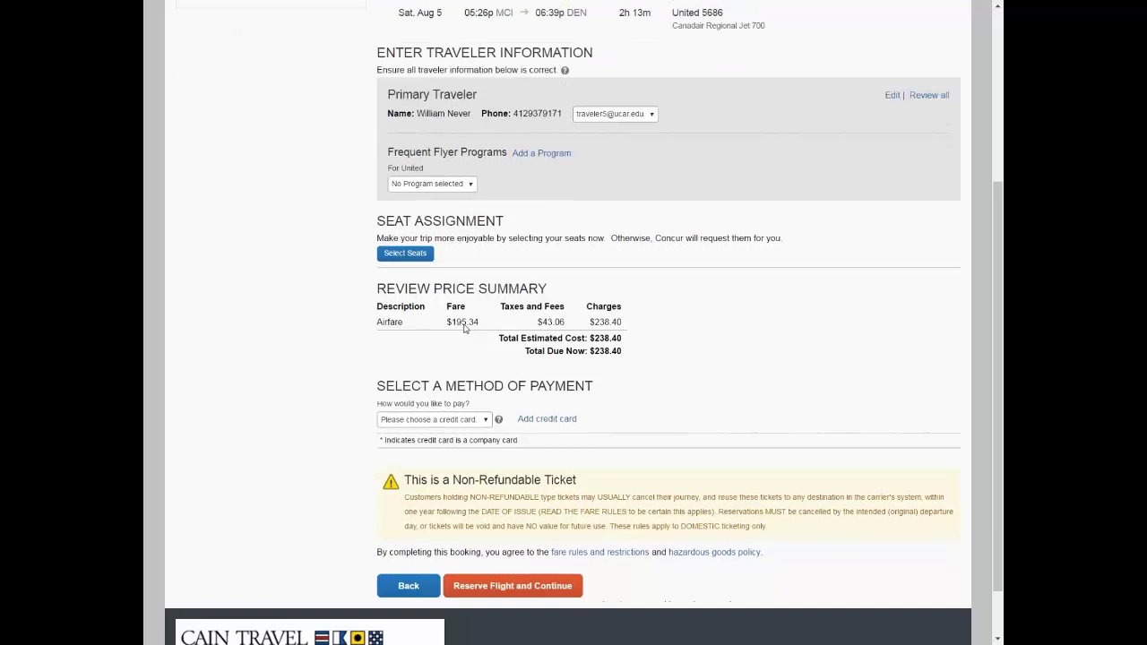
click(487, 421)
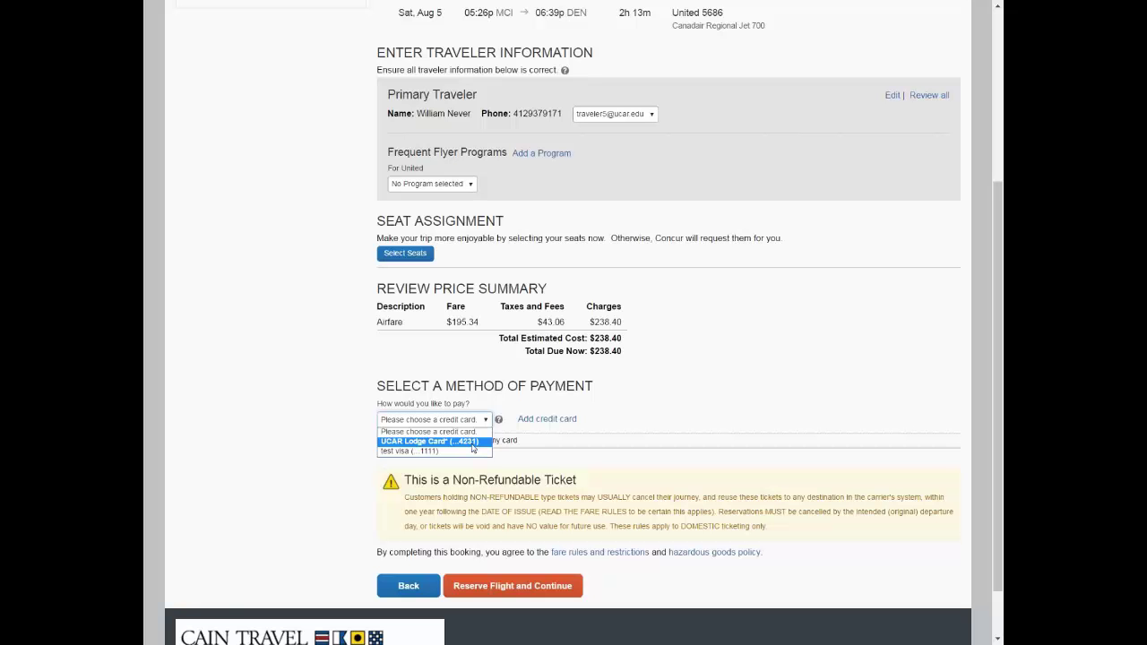
click(472, 442)
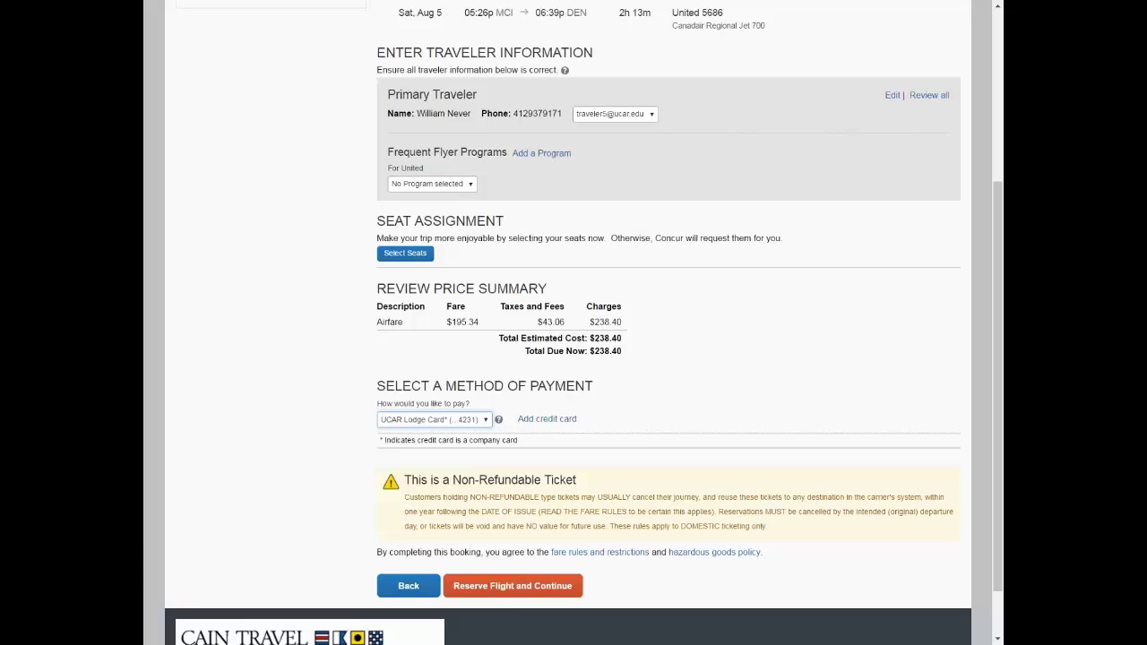
click(519, 587)
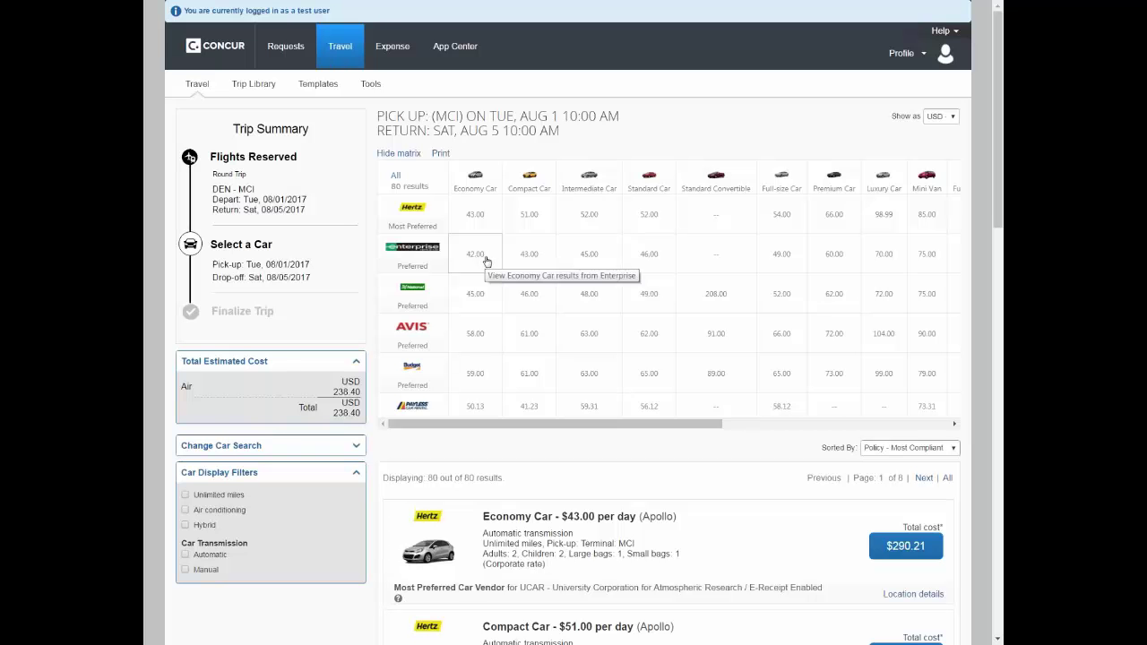
Filter to Enterprise Economy cars and choose the $42/day option totalling $251.68
click(487, 261)
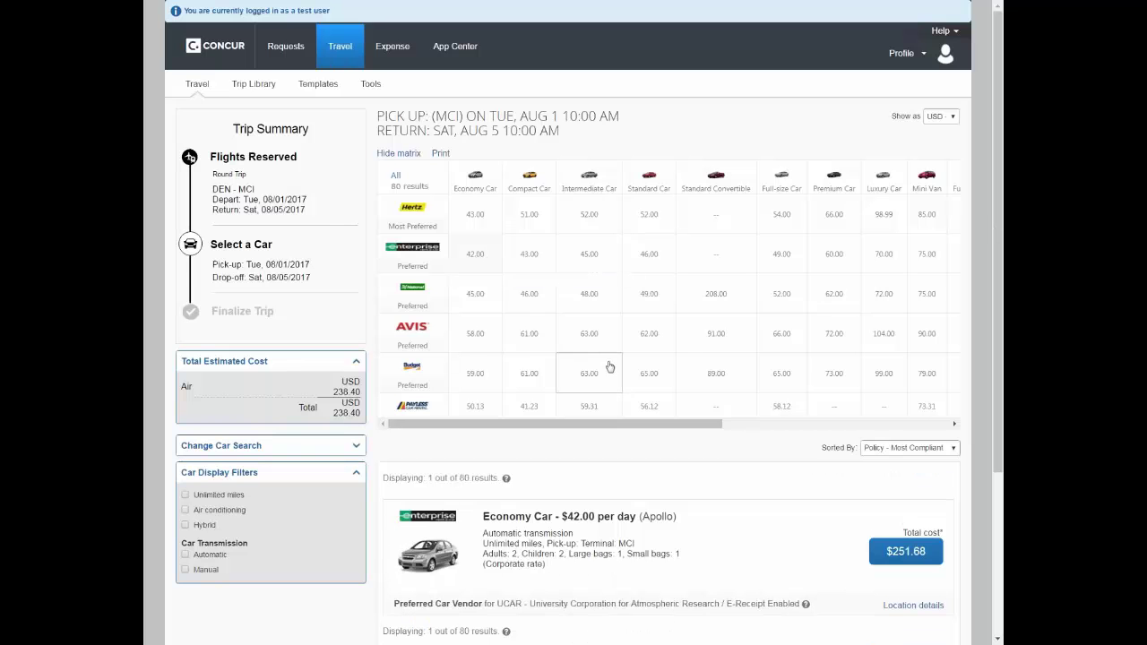
scroll(618, 360, down, 2)
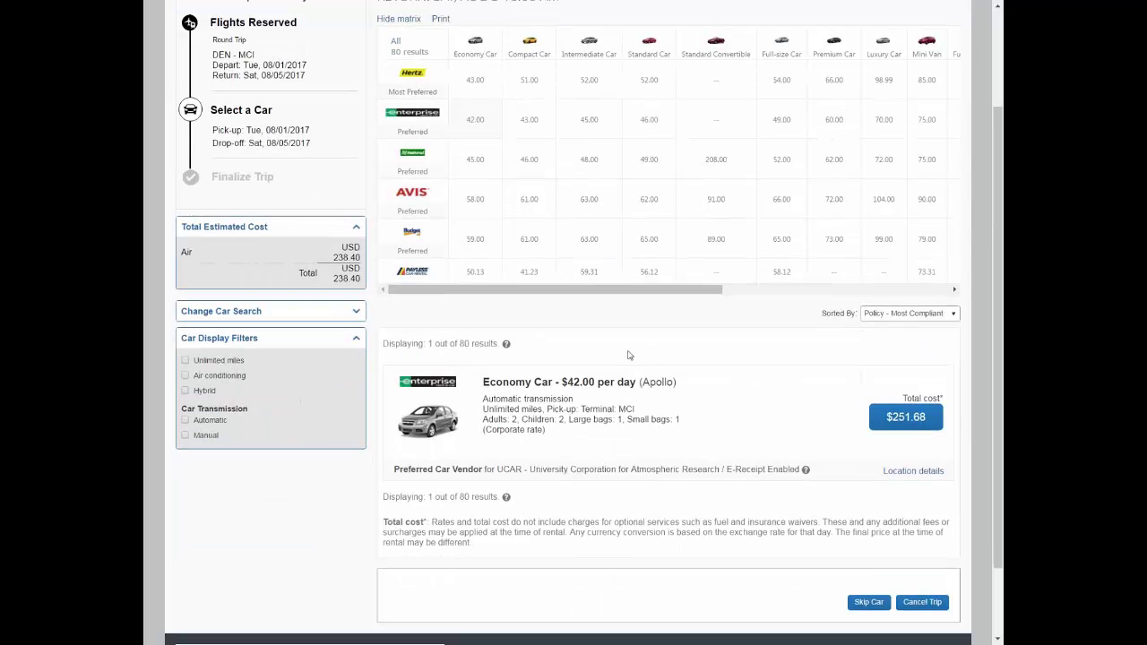
scroll(629, 354, down, 2)
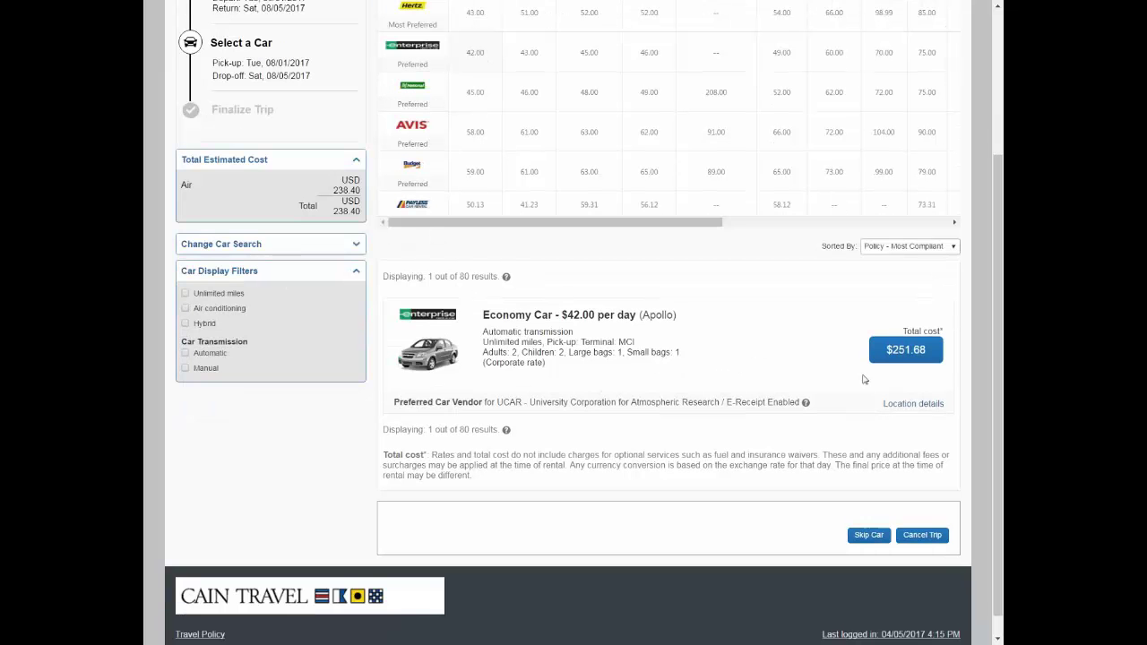
click(900, 352)
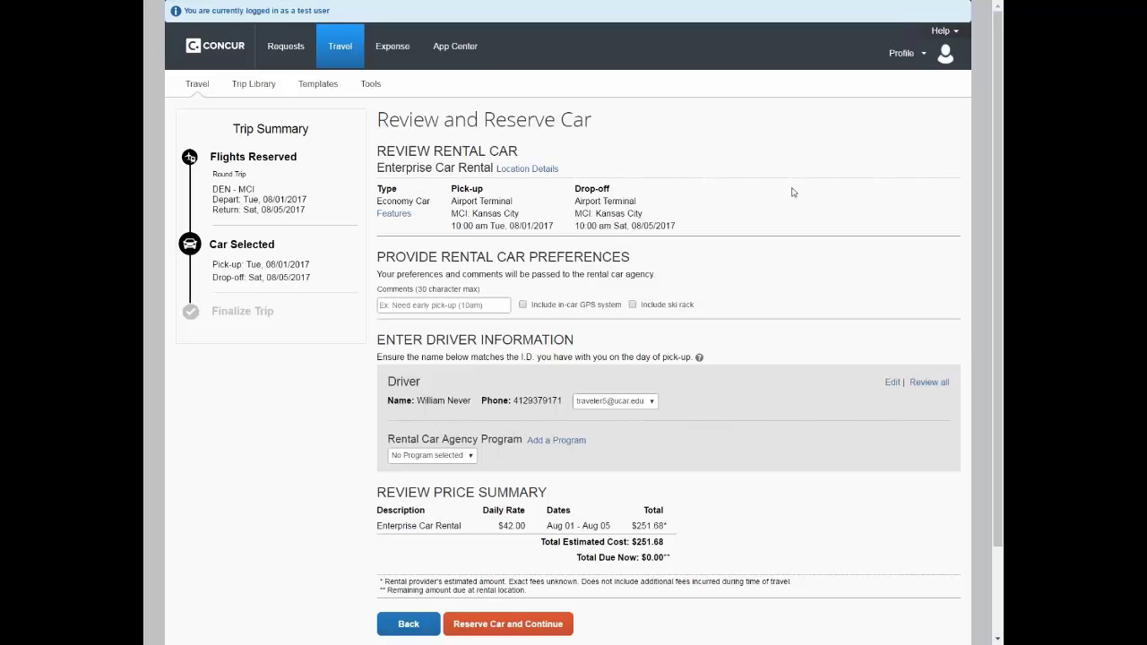
Reserve the Enterprise Economy rental car at MCI for Aug 1–5
scroll(798, 188, down, 1)
scroll(798, 188, down, 1)
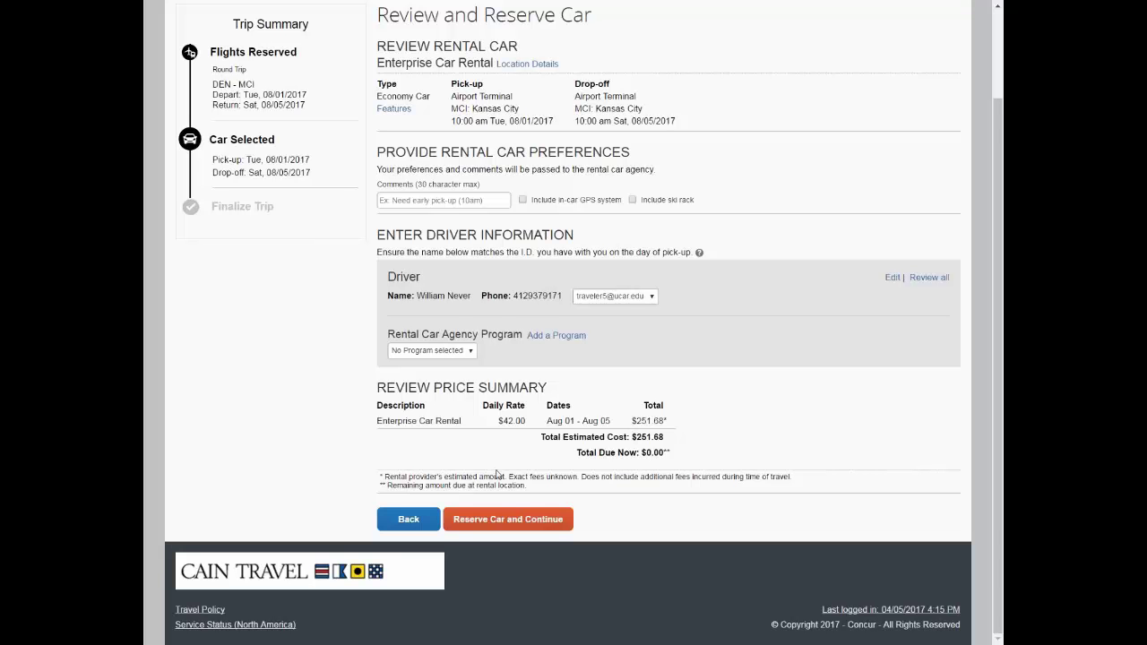
click(503, 520)
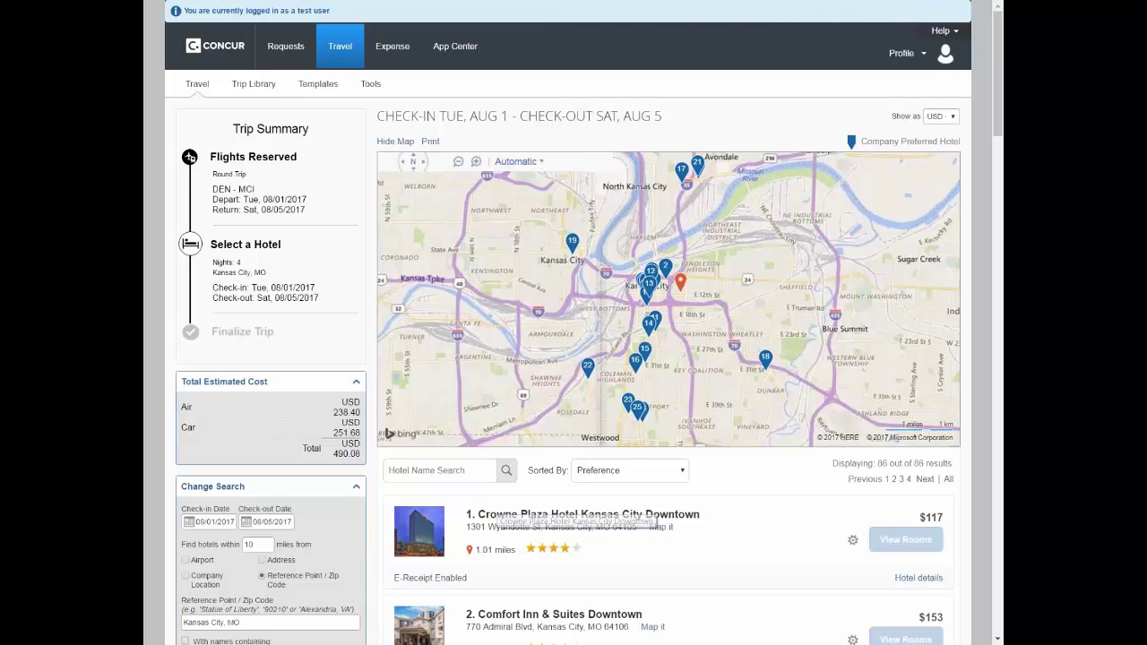
scroll(997, 55, down, 1)
drag(997, 56, 997, 549)
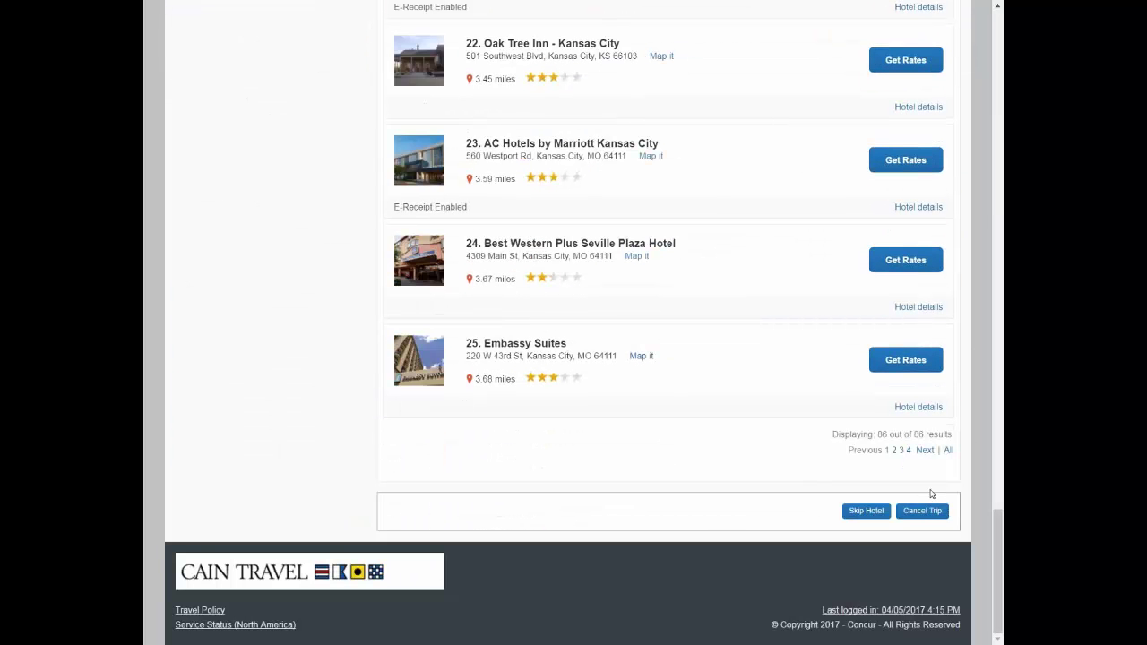
drag(1000, 580, 1000, 79)
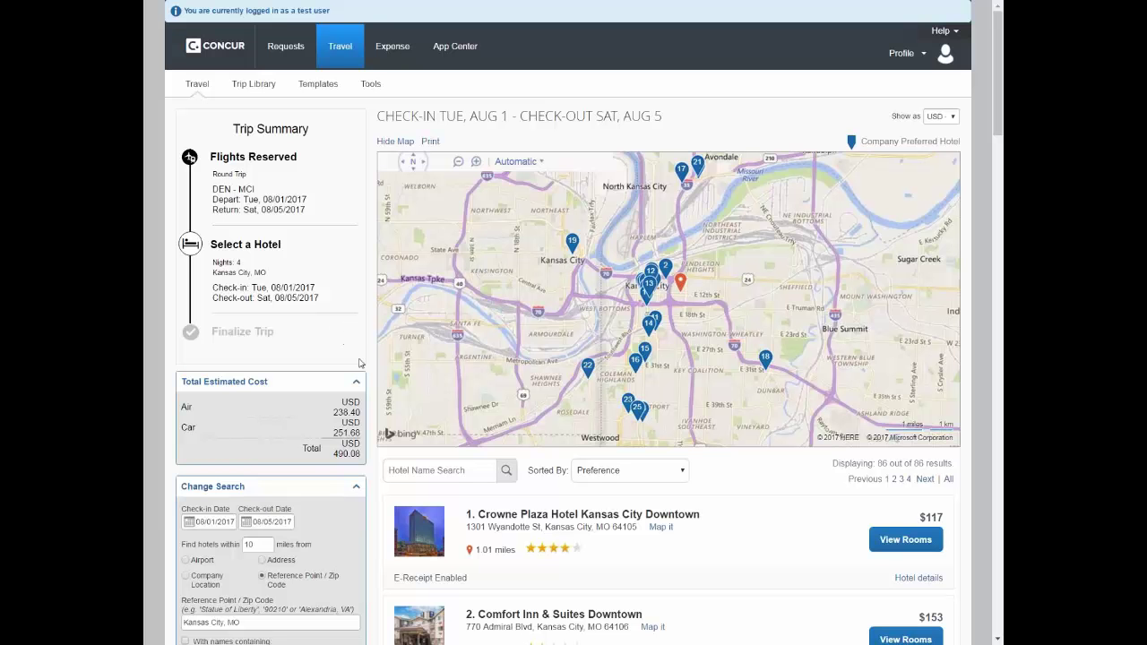
scroll(361, 340, down, 3)
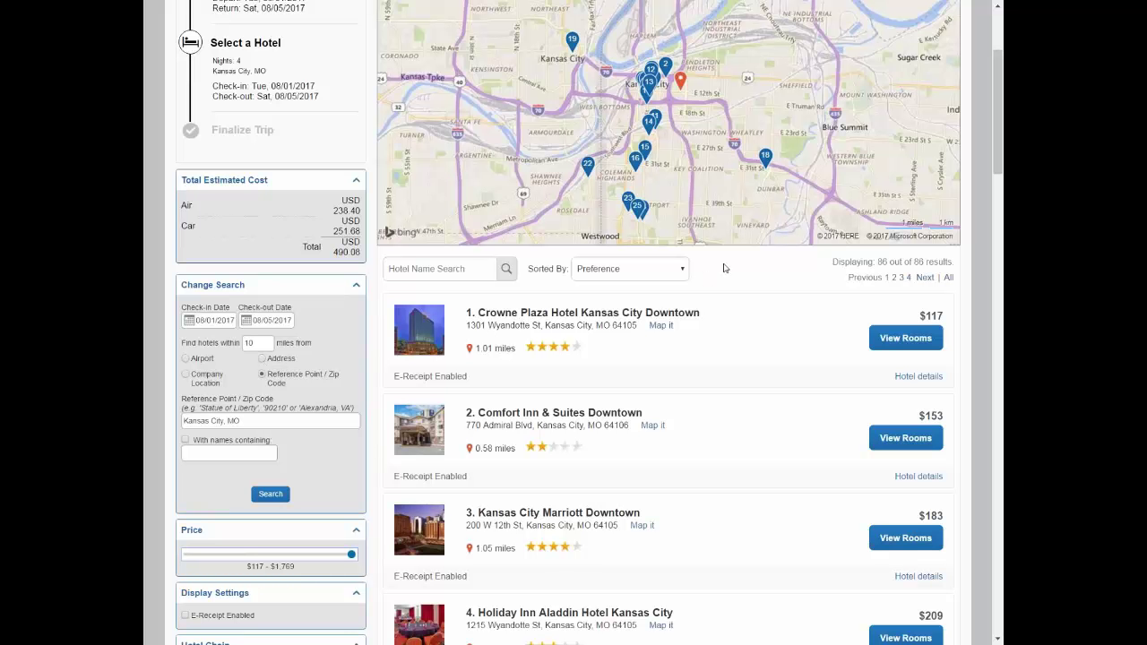
Review the Crowne Plaza Kansas City Downtown hotel details, then return to the results
scroll(724, 268, down, 1)
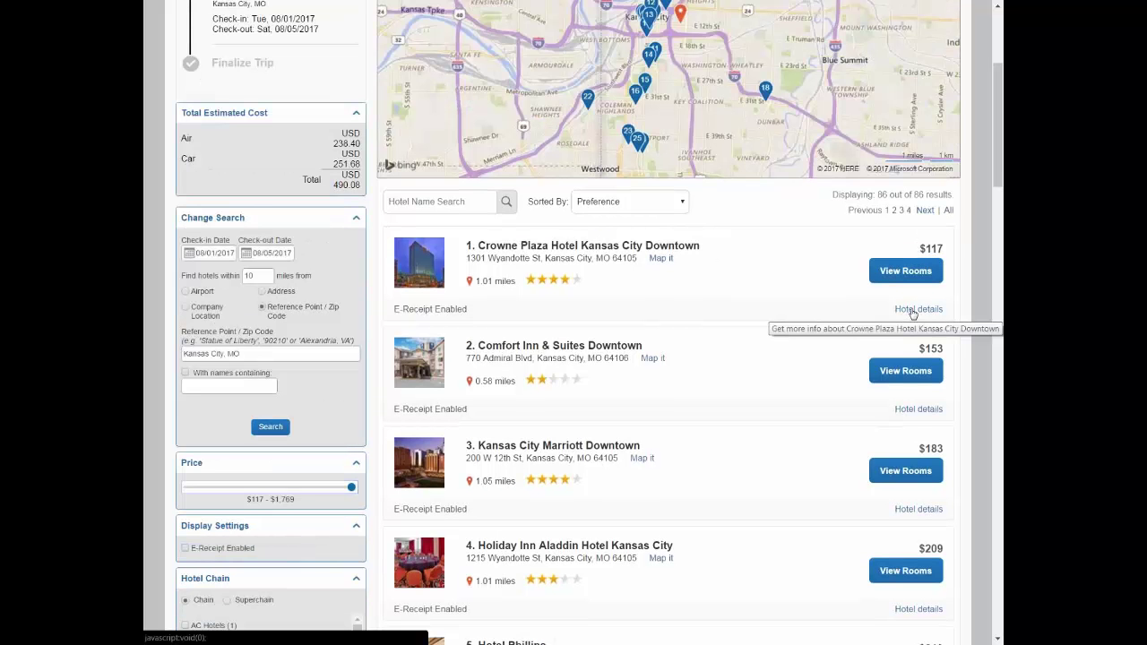
click(913, 310)
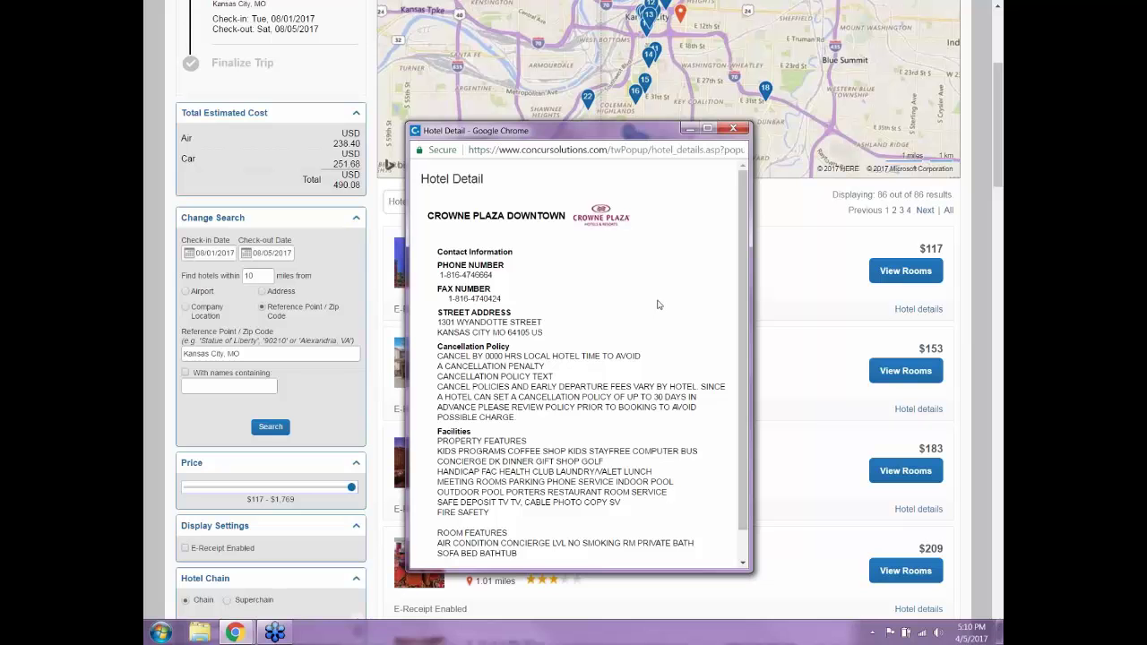
scroll(660, 305, down, 1)
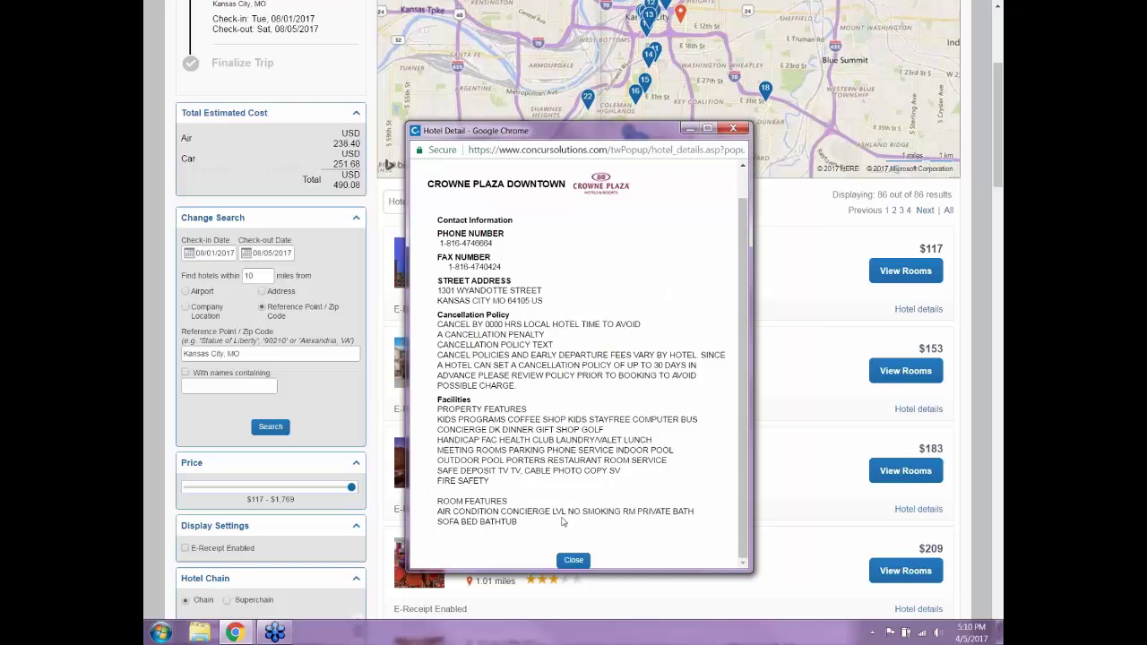
click(569, 560)
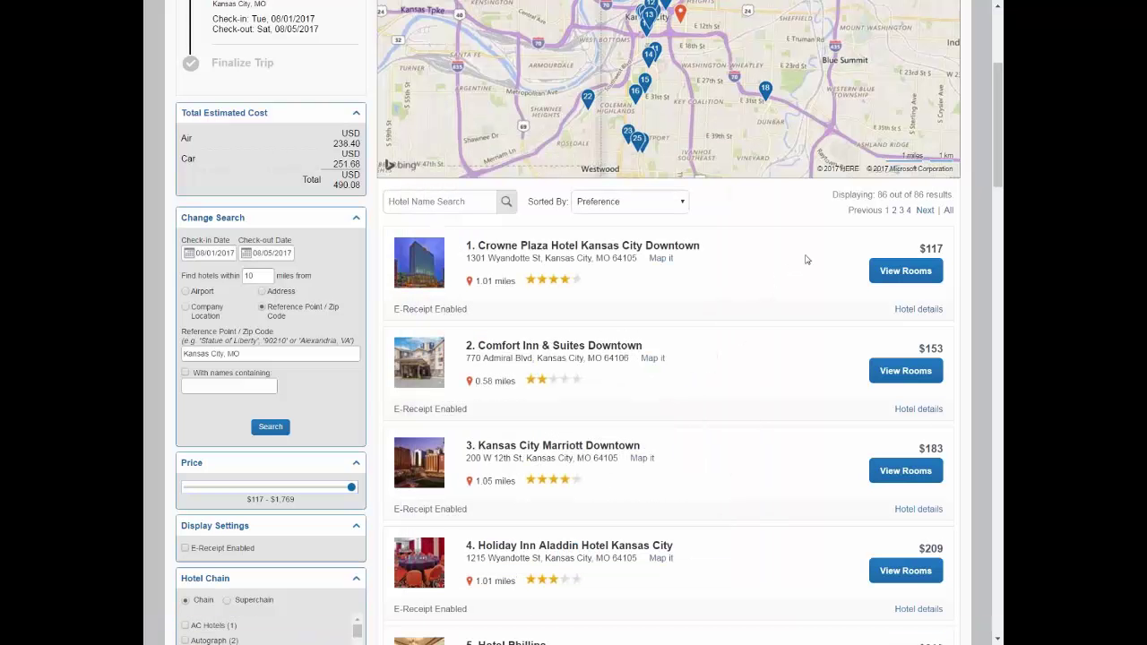
List Crowne Plaza's room options and browse the nightly rates from $117 to $234
click(898, 271)
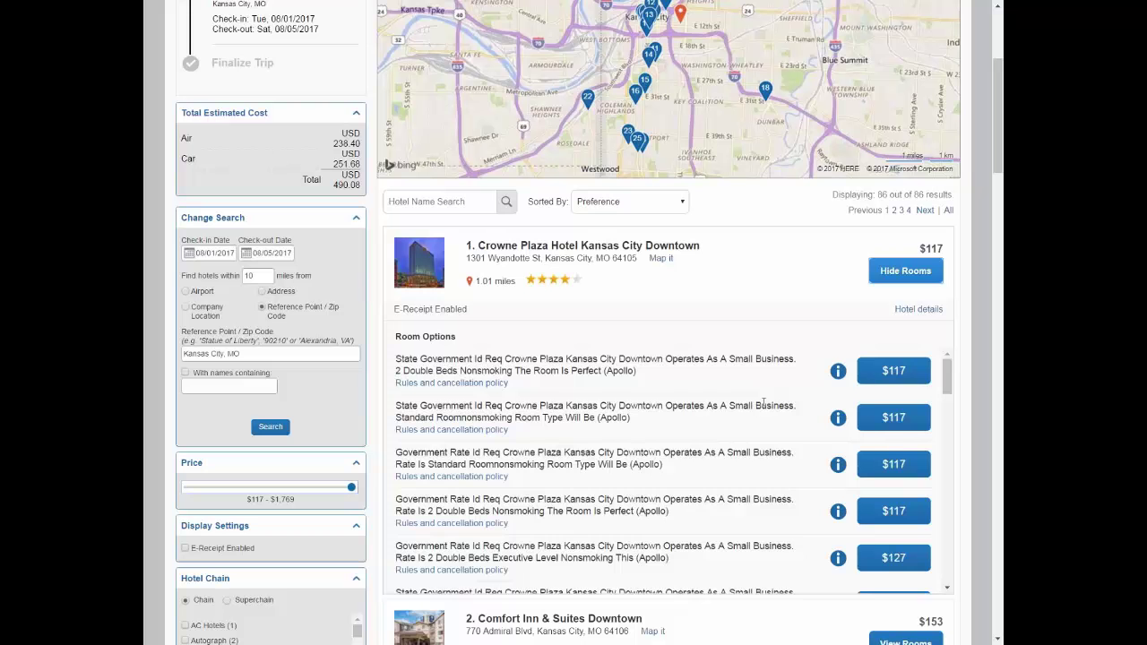
scroll(757, 405, down, 3)
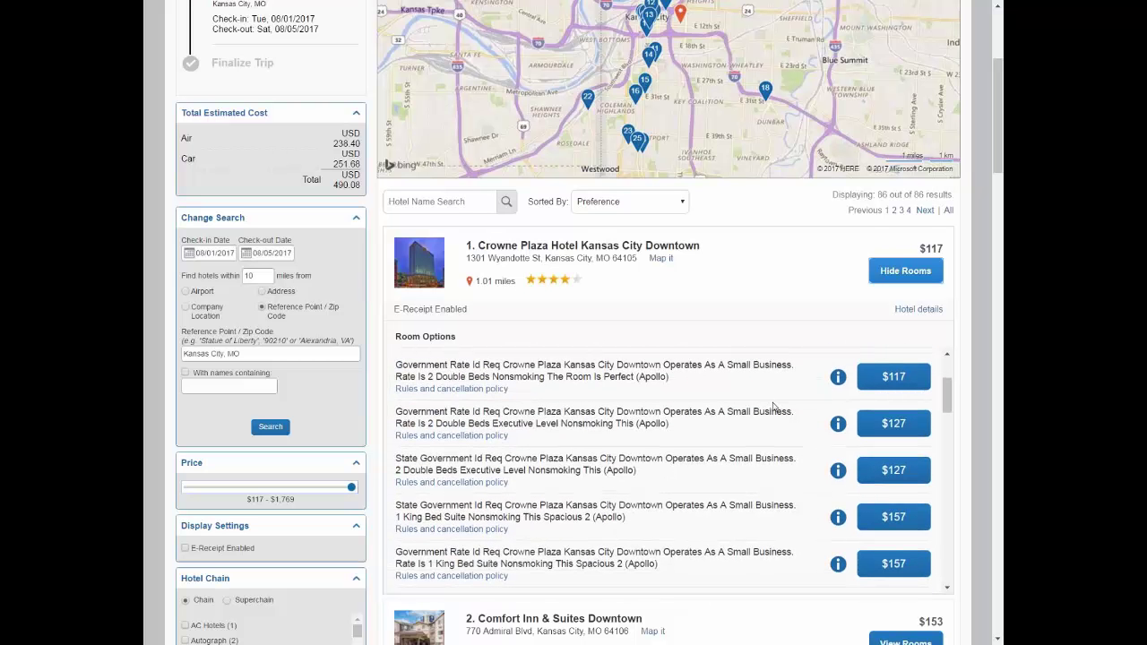
scroll(773, 408, down, 2)
scroll(773, 408, down, 2)
scroll(773, 410, down, 6)
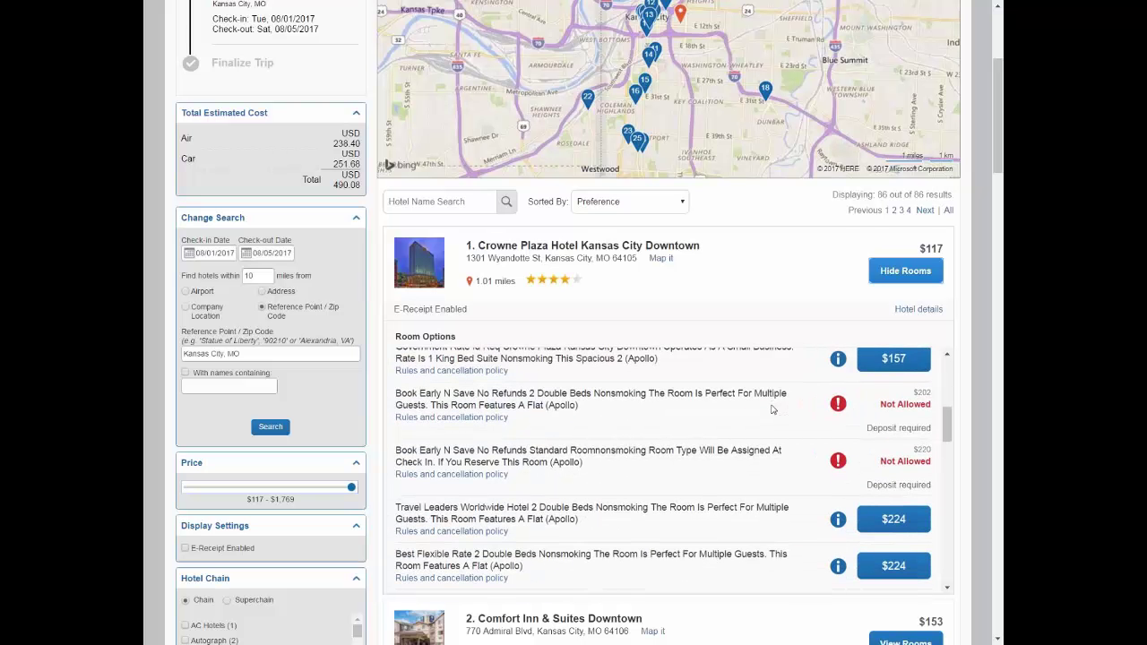
scroll(772, 409, down, 2)
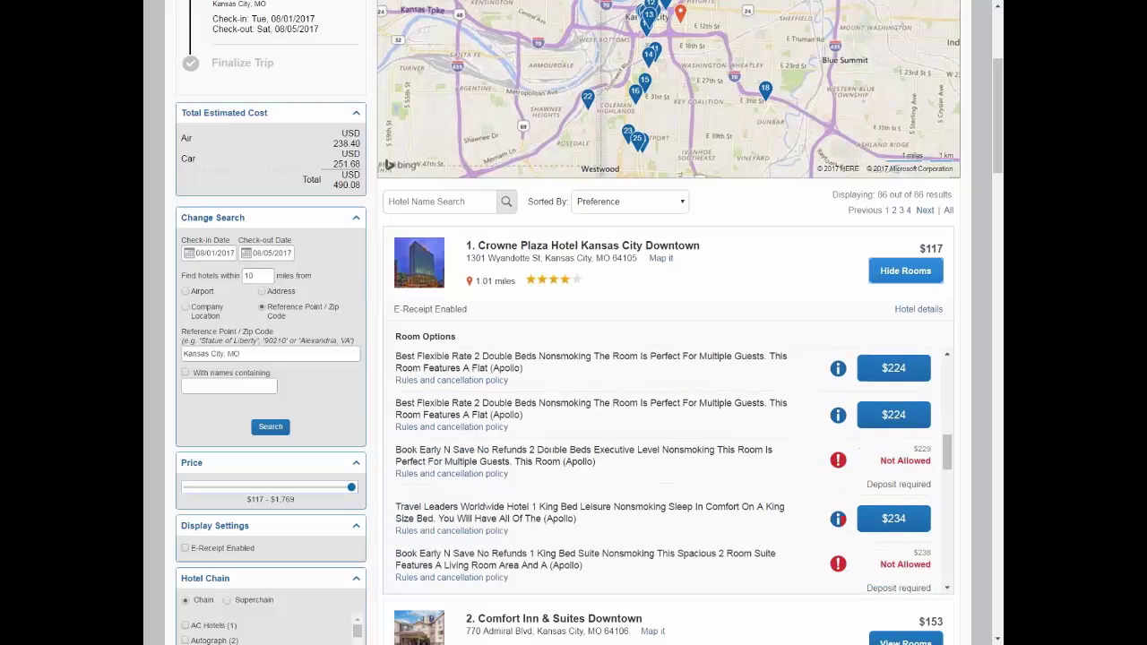
scroll(670, 470, up, 12)
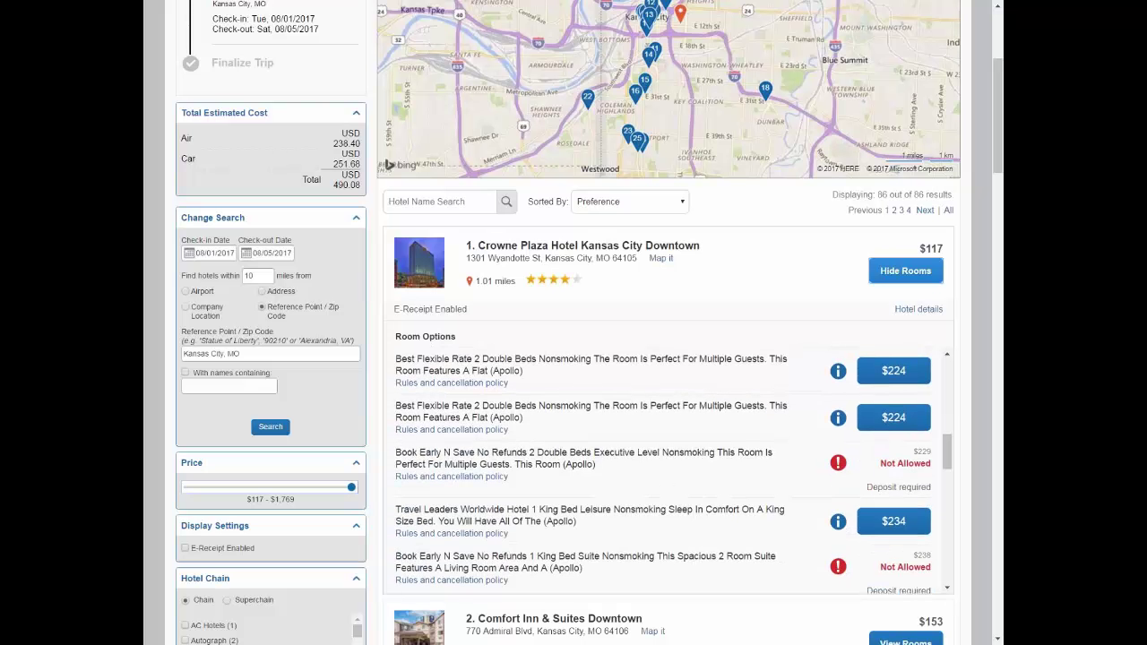
scroll(740, 435, up, 5)
scroll(740, 435, down, 2)
scroll(755, 501, down, 2)
scroll(755, 502, down, 1)
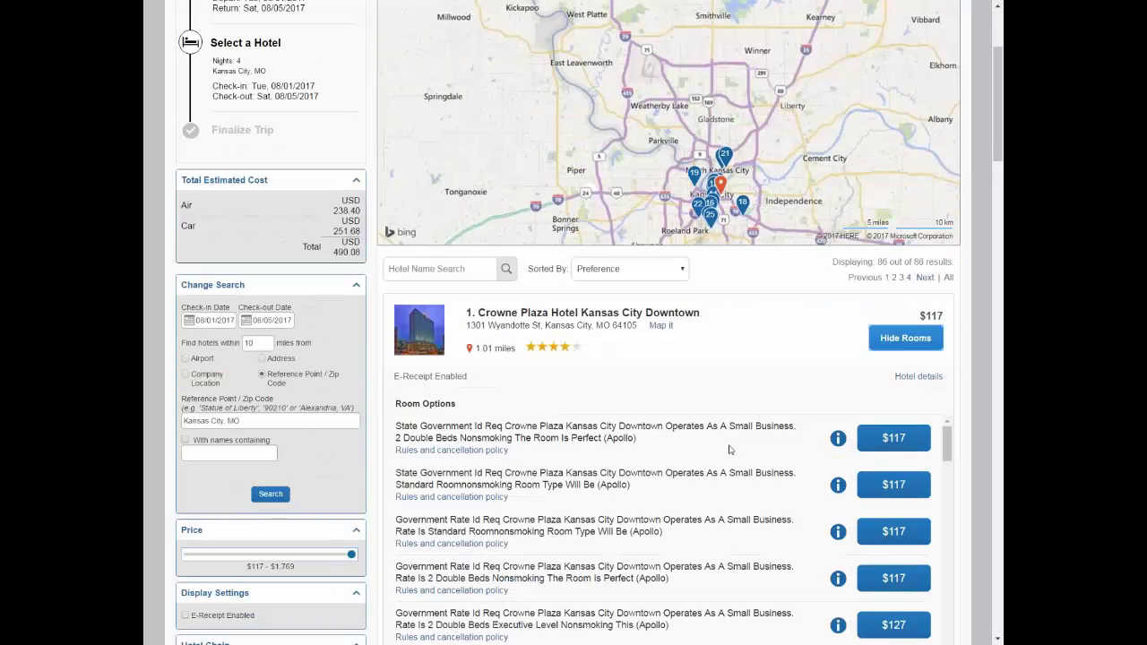
Select the $117 standard nonsmoking room and pay with the saved test Visa card
click(901, 485)
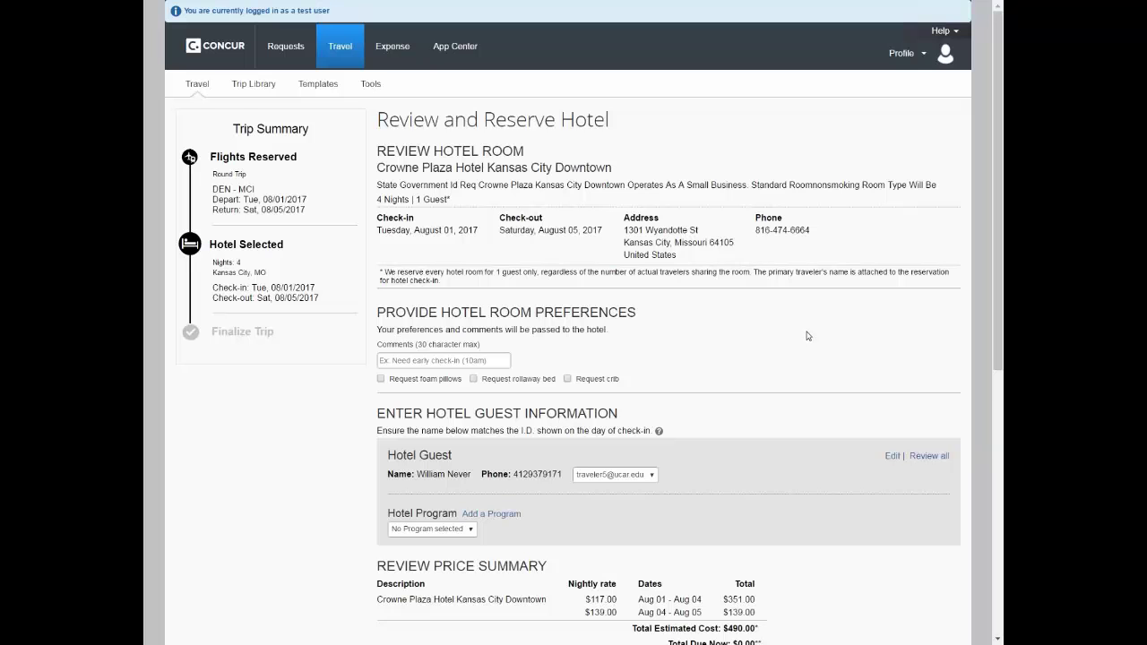
scroll(806, 335, down, 3)
scroll(808, 336, down, 4)
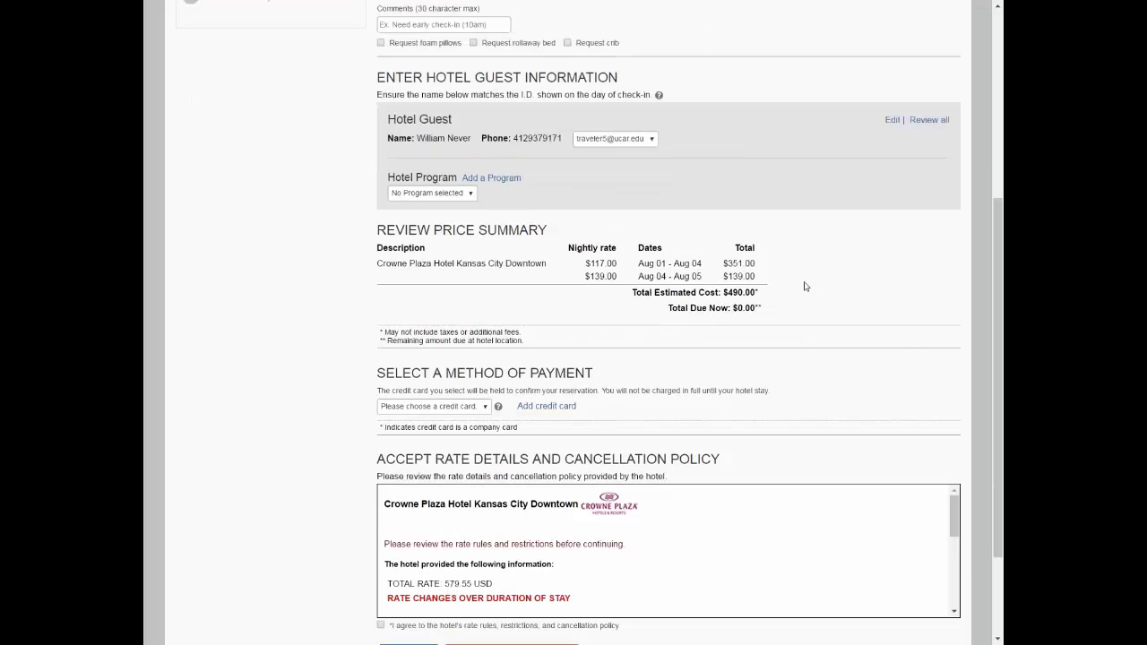
scroll(804, 288, down, 1)
scroll(805, 287, down, 1)
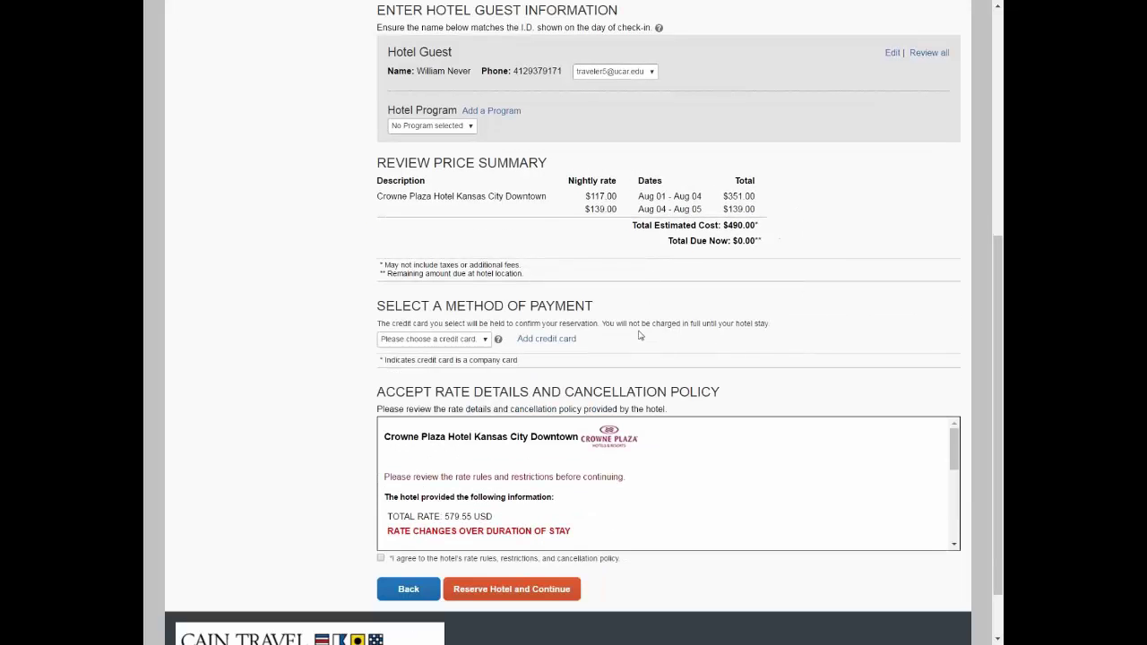
click(484, 340)
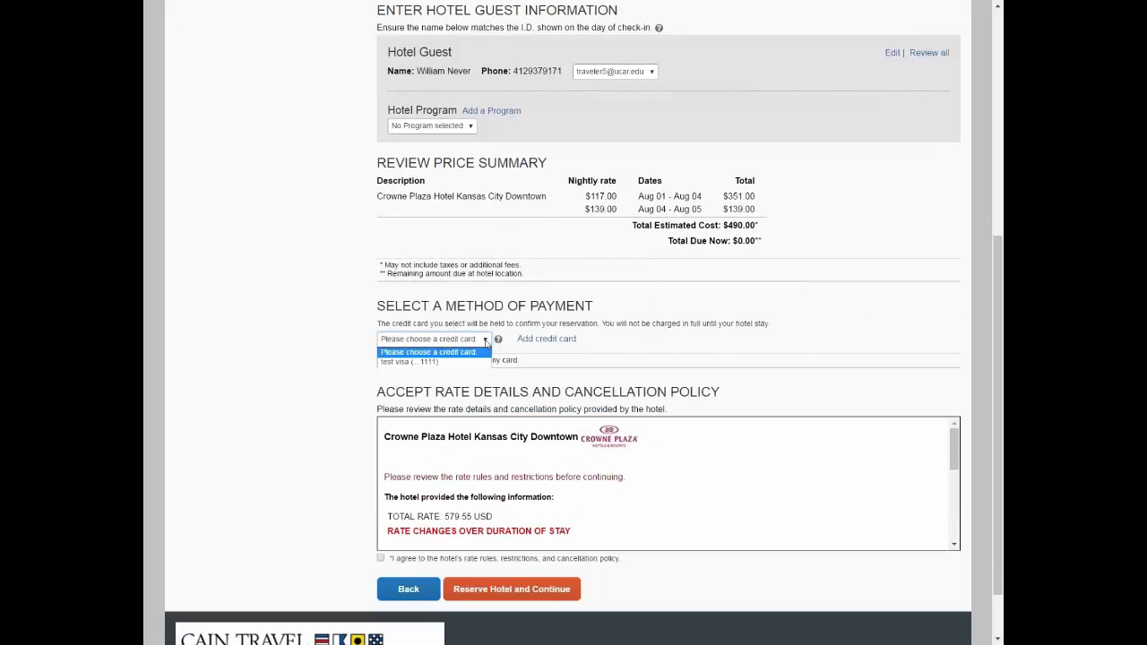
click(461, 363)
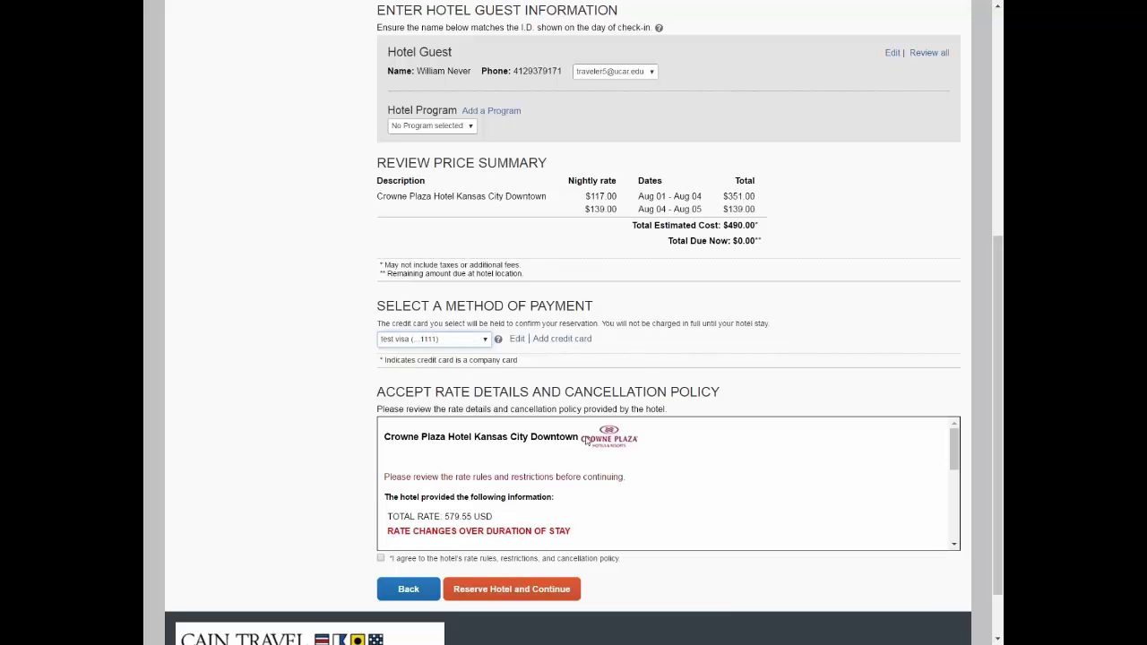
Accept the hotel's rate and cancellation policy and reserve the room
scroll(625, 445, down, 1)
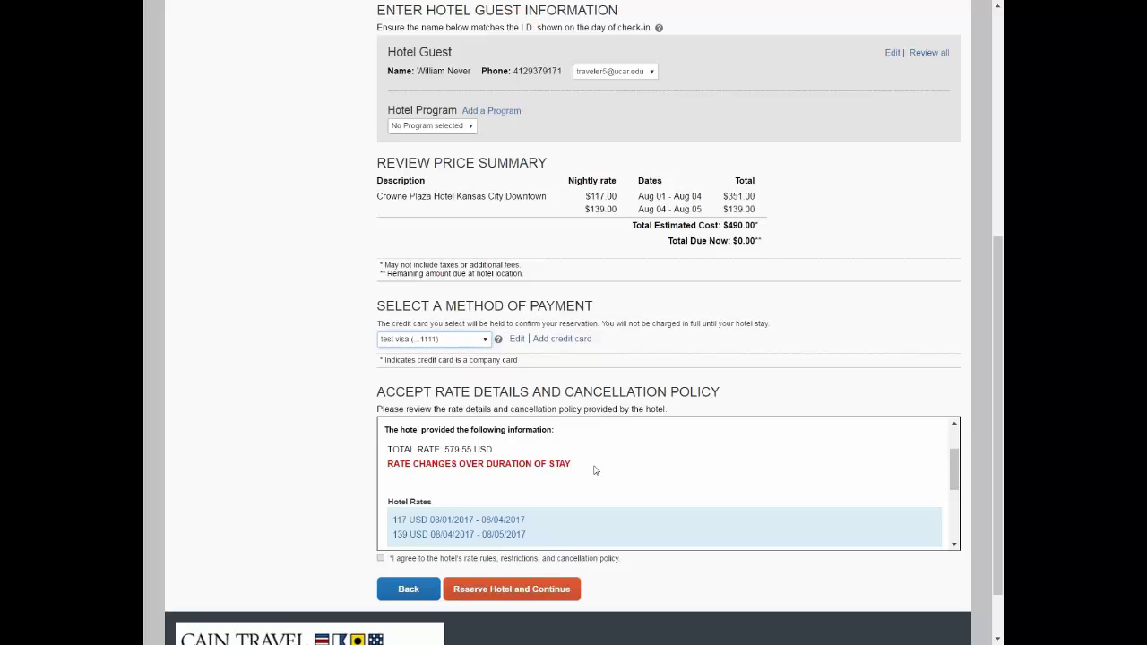
scroll(594, 470, down, 3)
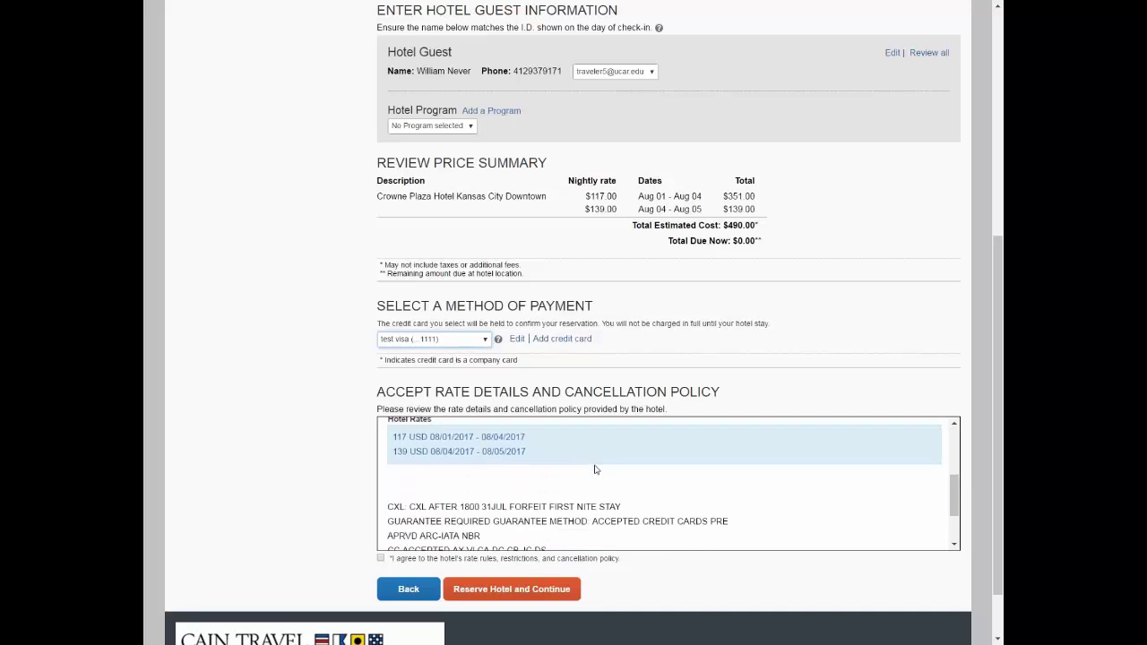
scroll(566, 479, down, 2)
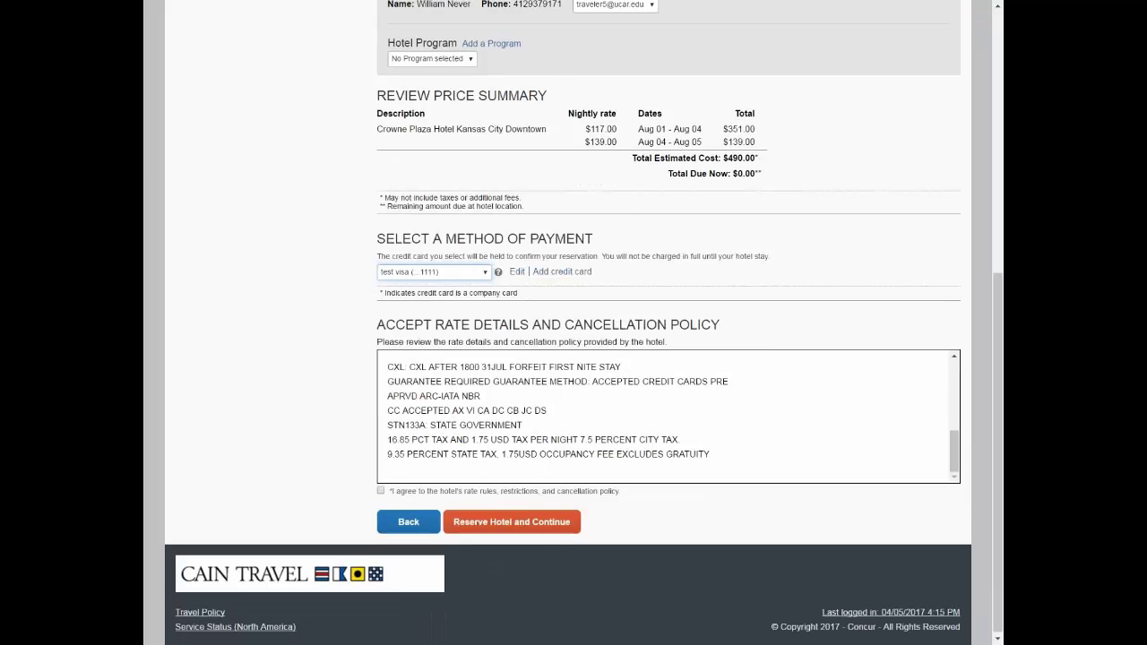
click(381, 492)
click(500, 524)
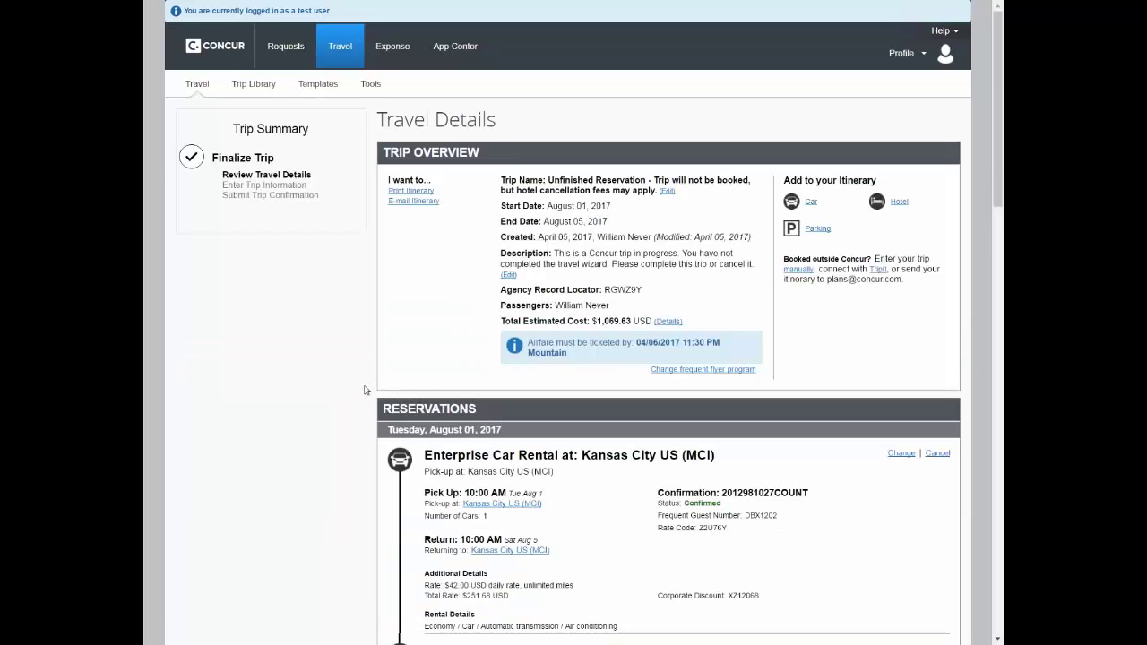
Review the car, flights and hotel itinerary totalling $1,069.63 and proceed to trip booking information
scroll(364, 390, down, 3)
scroll(366, 390, down, 5)
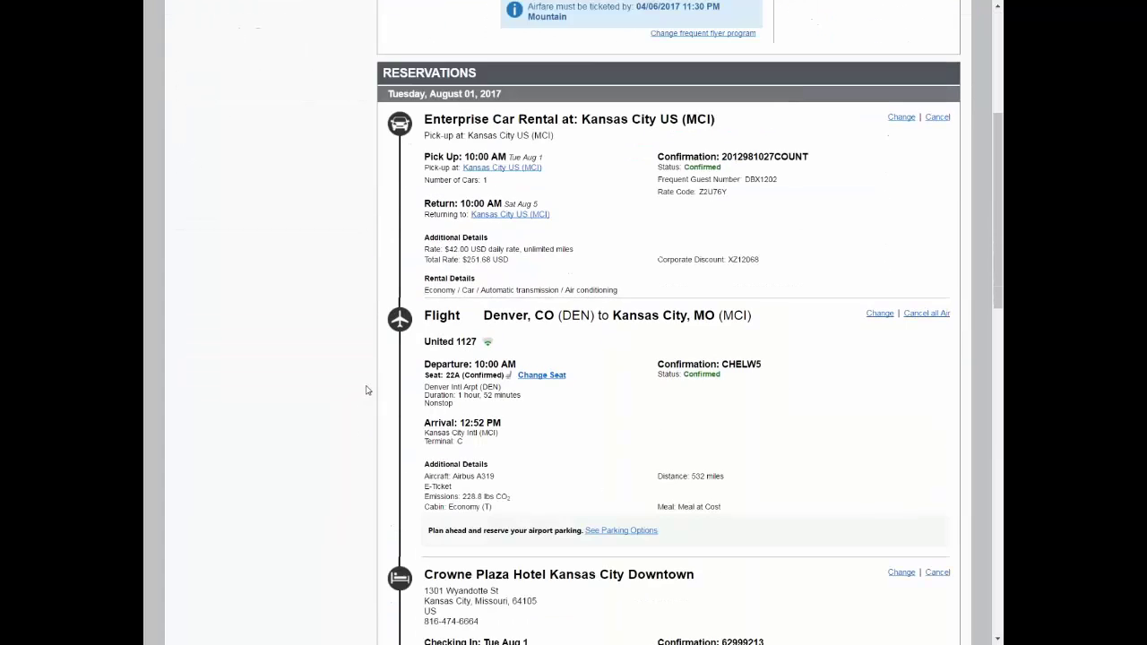
scroll(366, 390, down, 6)
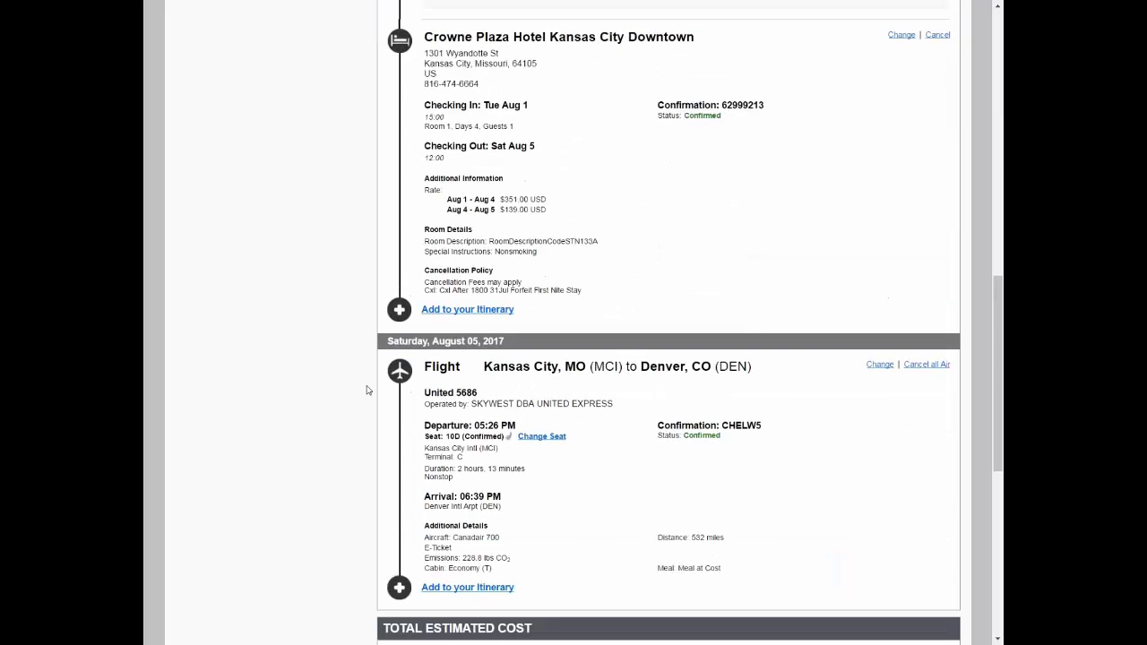
scroll(367, 391, down, 2)
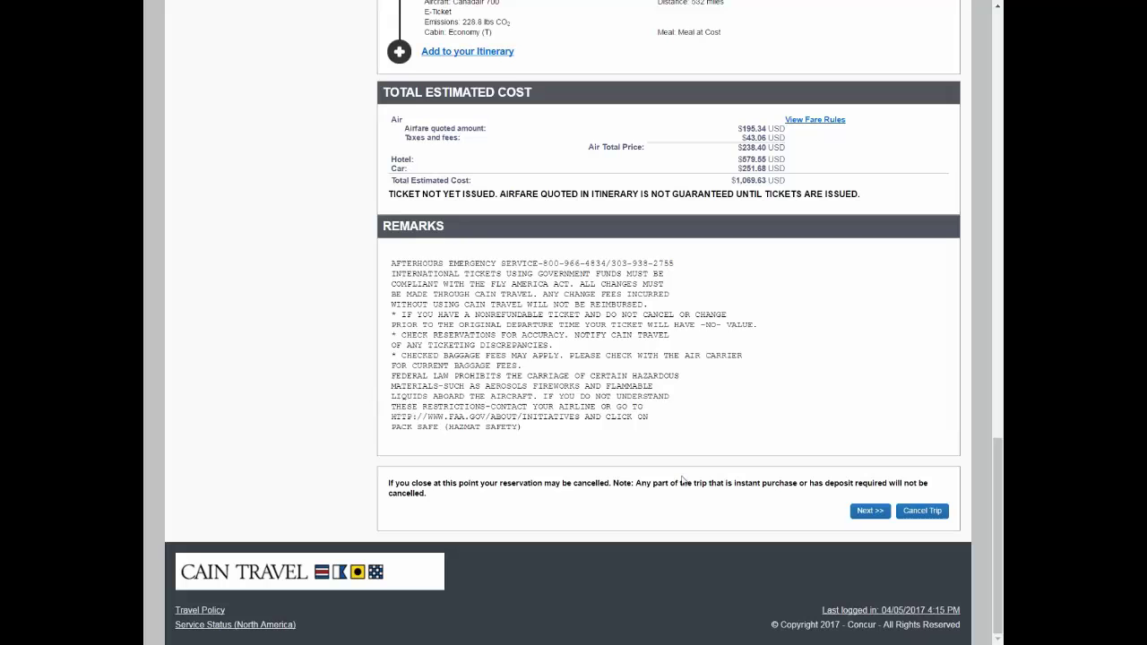
click(868, 516)
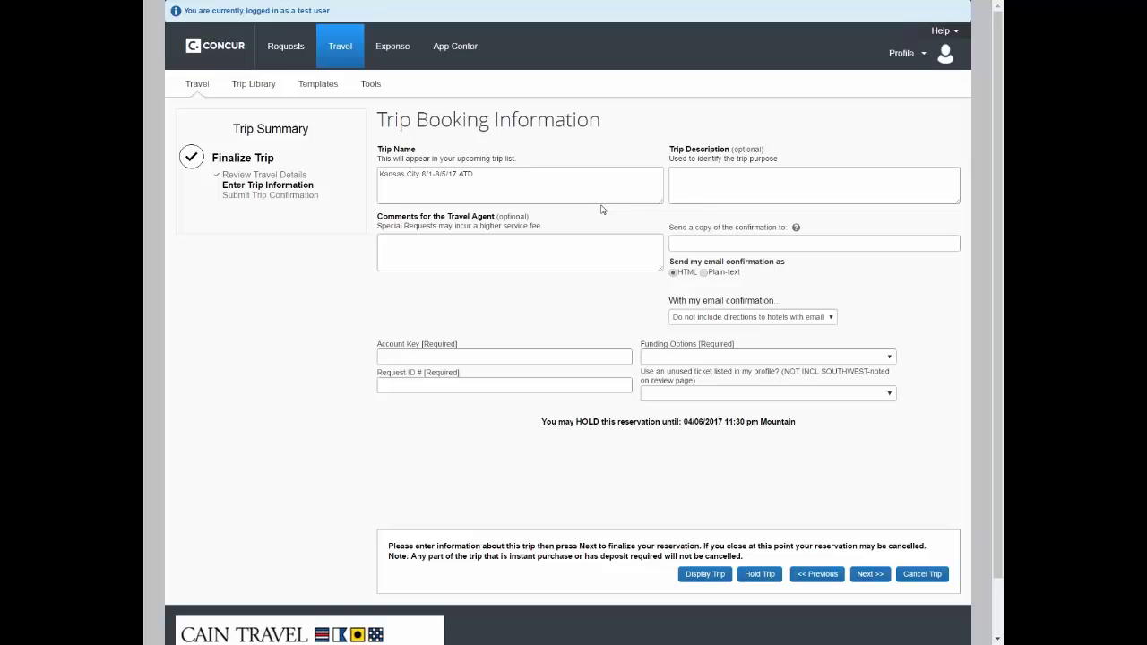
Check the prefilled trip fields, enter the account key, and set funding to Non-government funded
click(491, 178)
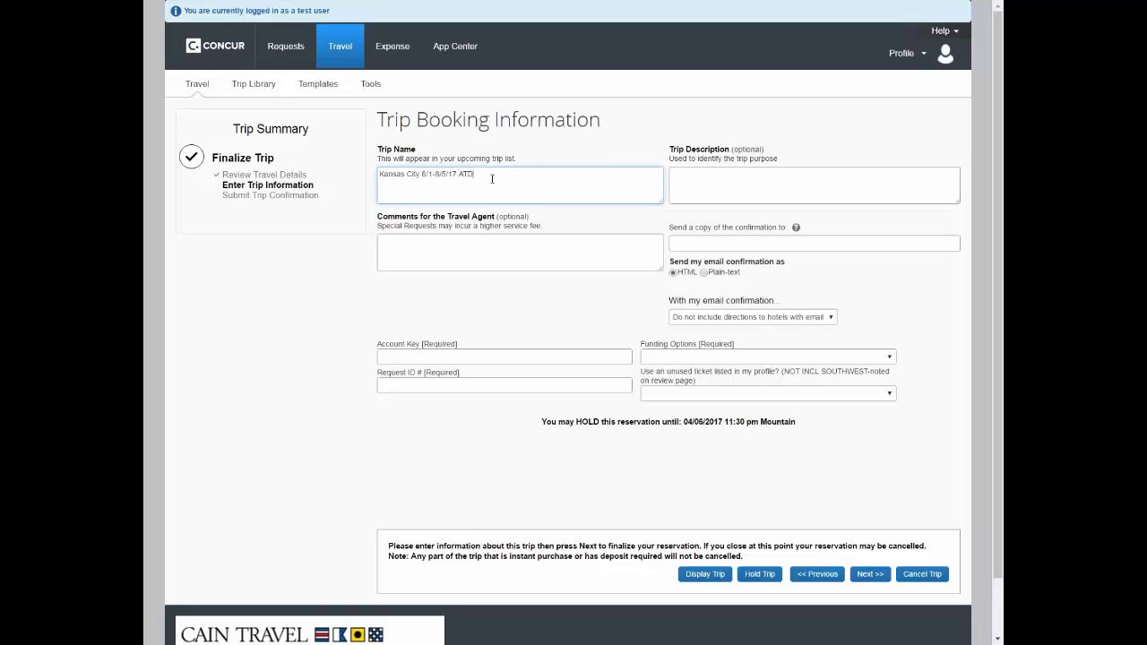
click(528, 238)
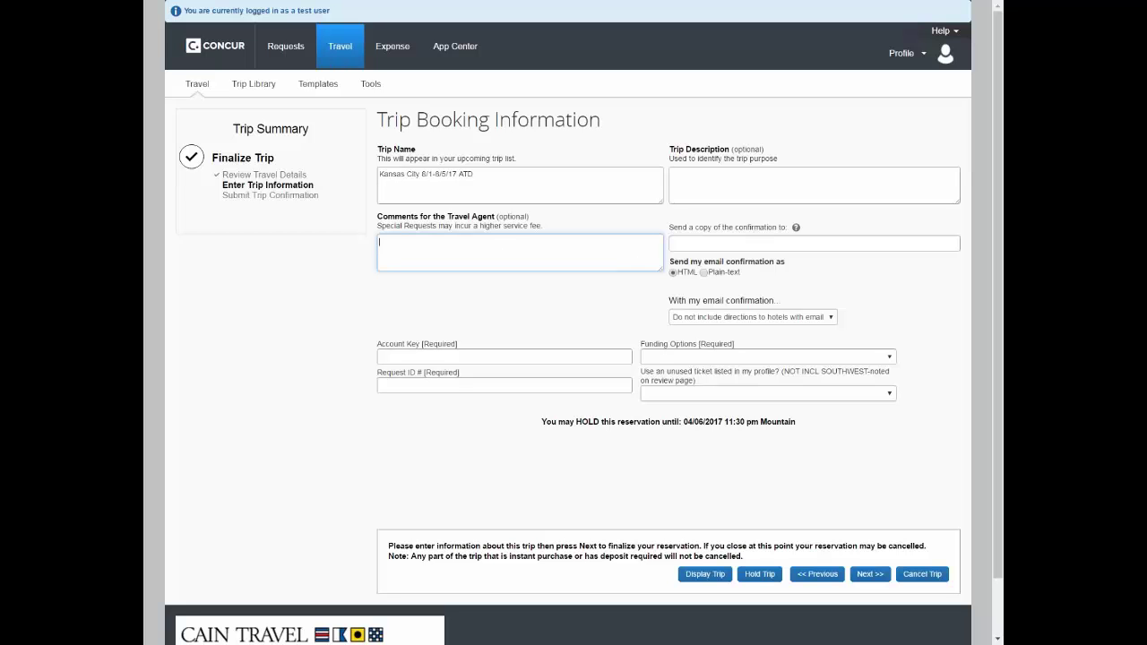
click(781, 240)
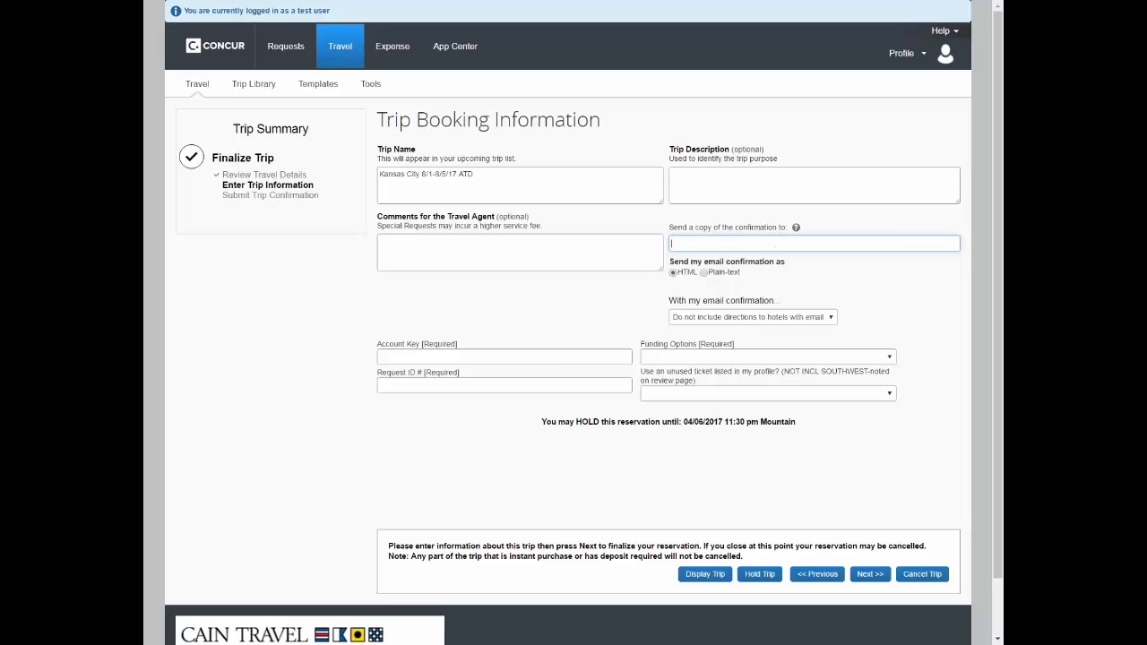
click(559, 357)
text(16004)
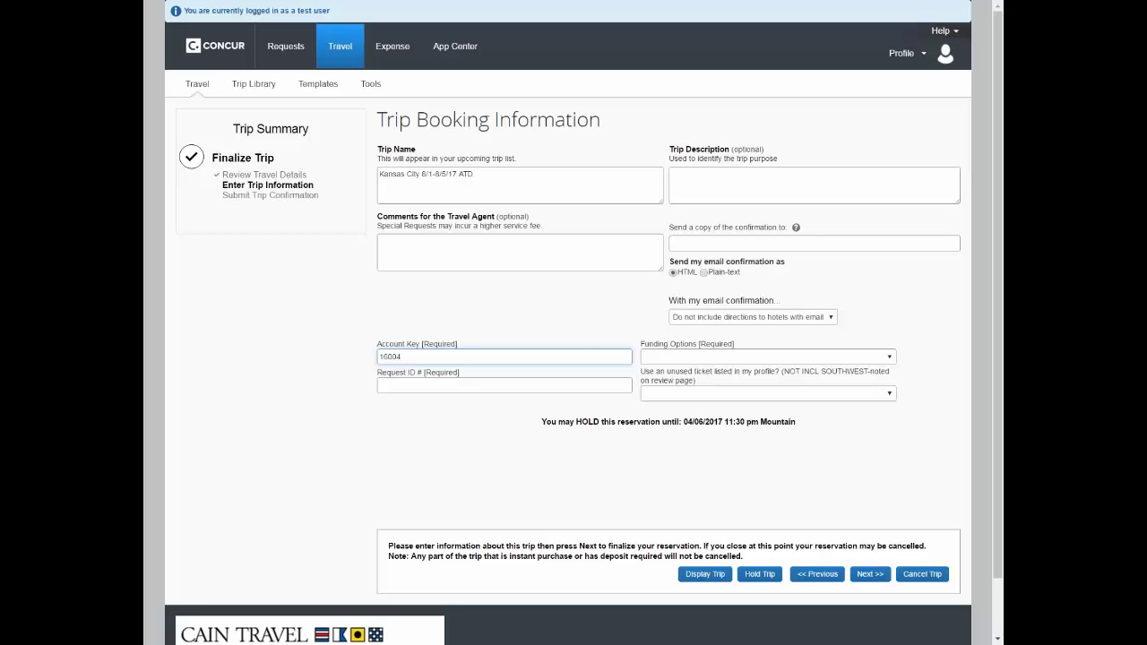
text(44)
click(698, 356)
click(696, 399)
click(466, 384)
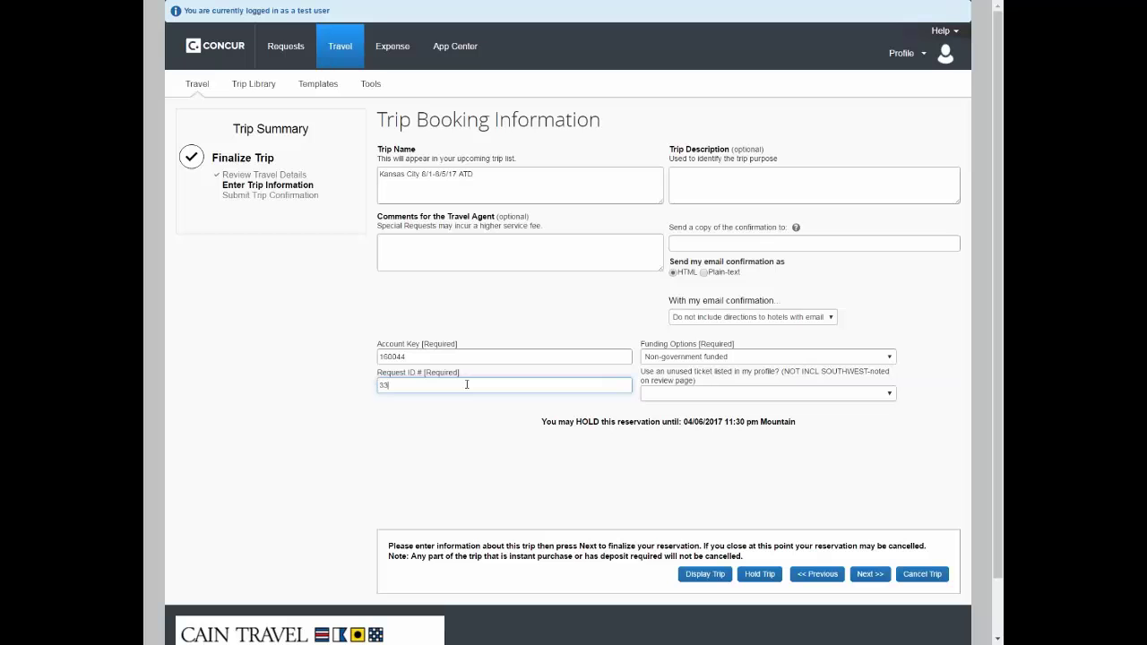
click(855, 395)
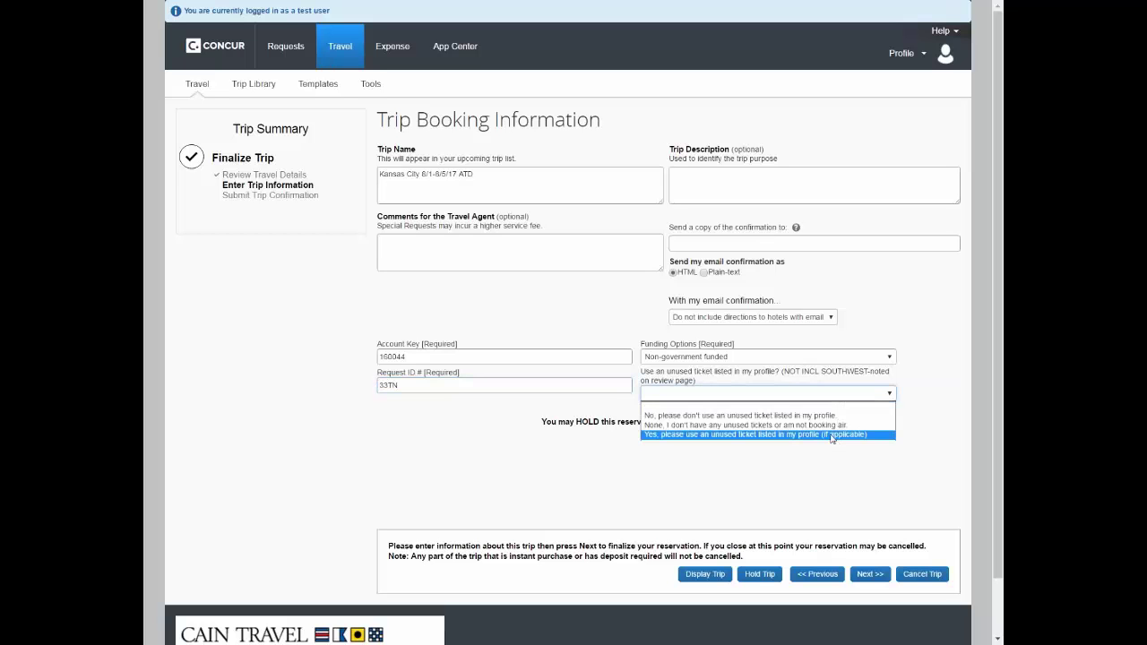
click(835, 427)
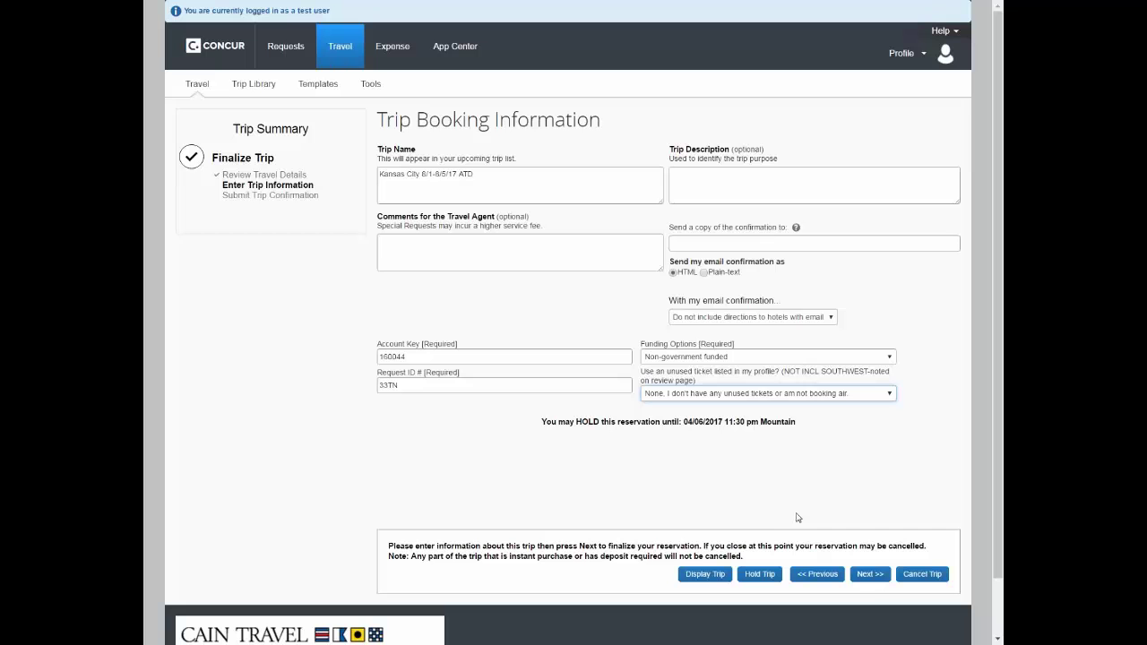
click(867, 578)
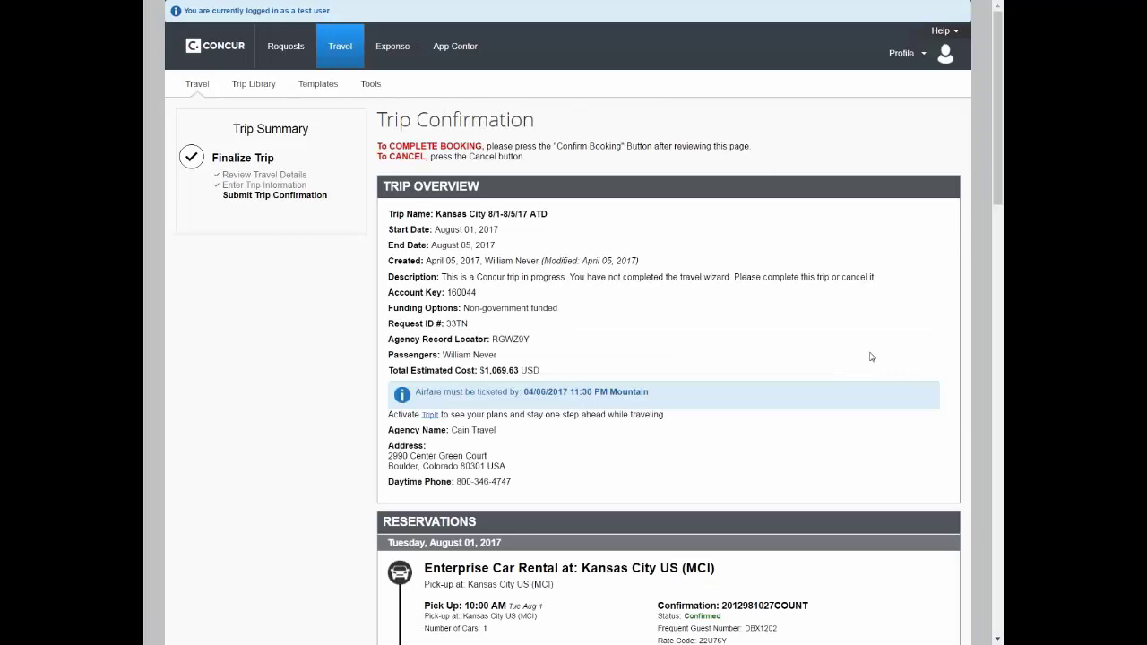
Review the Kansas City trip confirmation and confirm the booking
scroll(871, 357, down, 3)
scroll(871, 356, down, 8)
scroll(873, 357, down, 5)
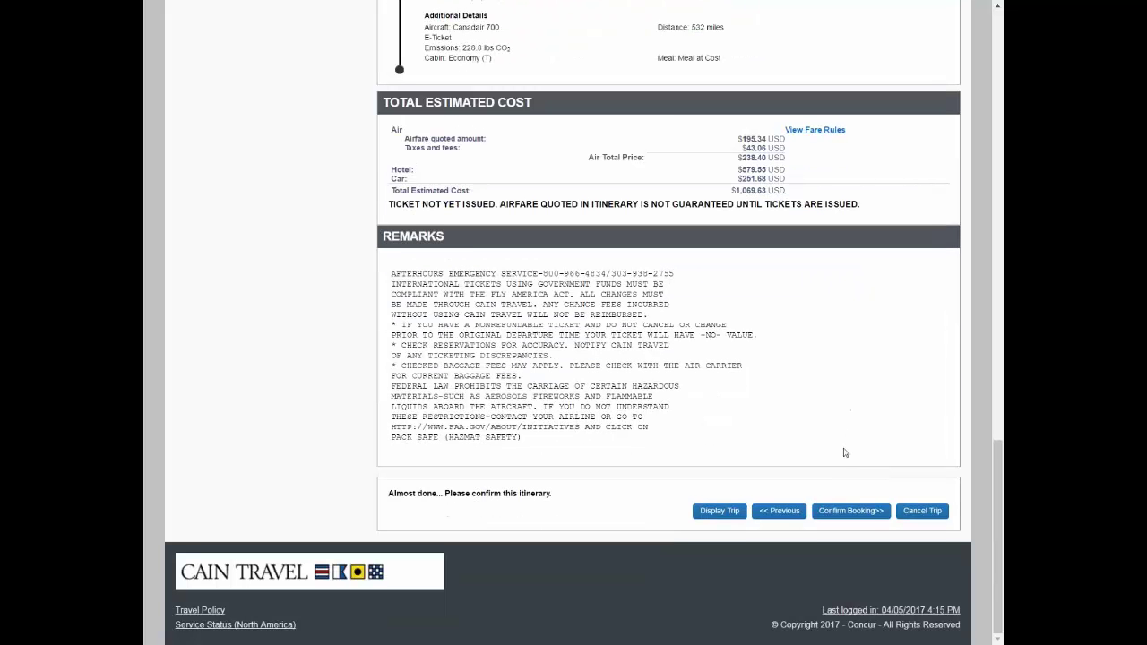
click(850, 510)
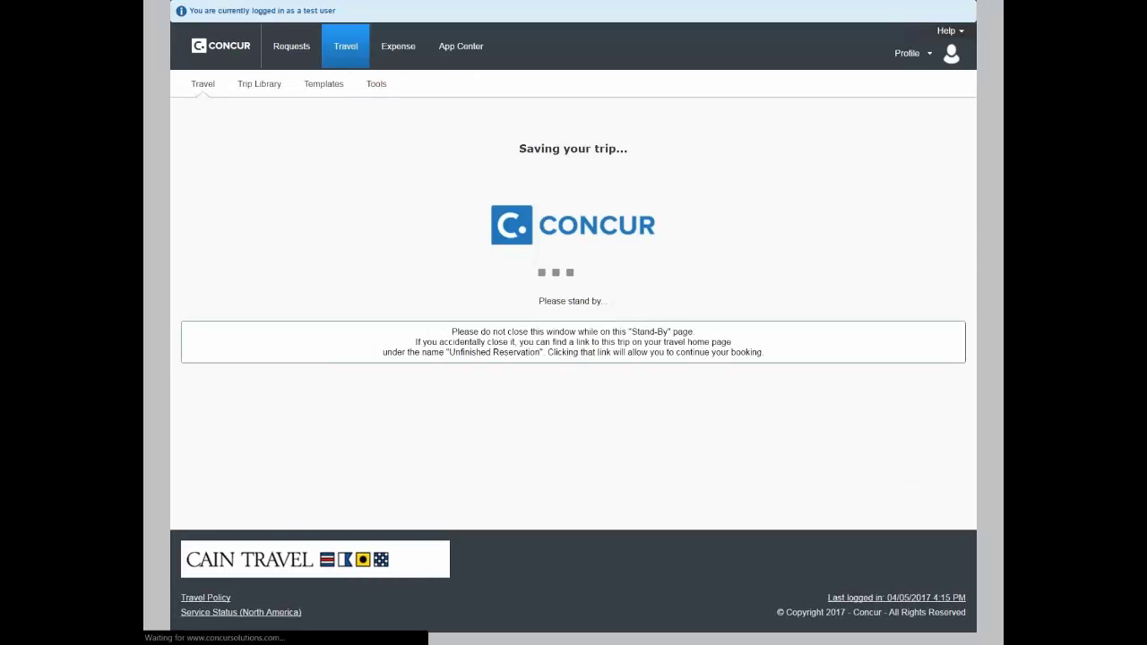